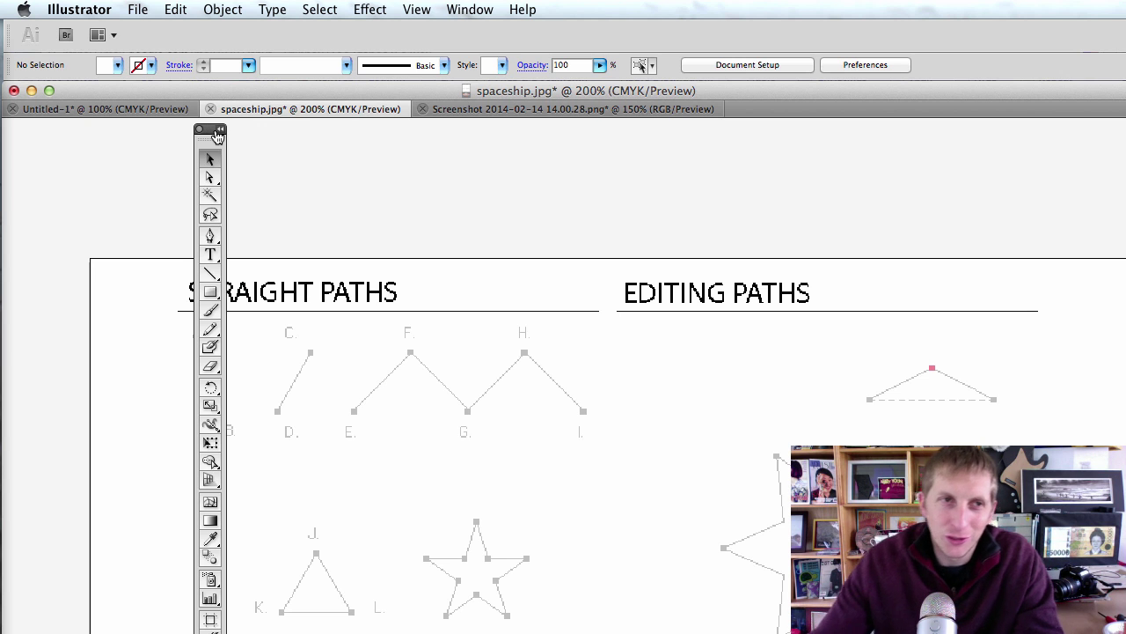
- Delete the existing pink line between points A and B in the Straight Paths exercise
left_click_drag(209, 134, 30, 137)
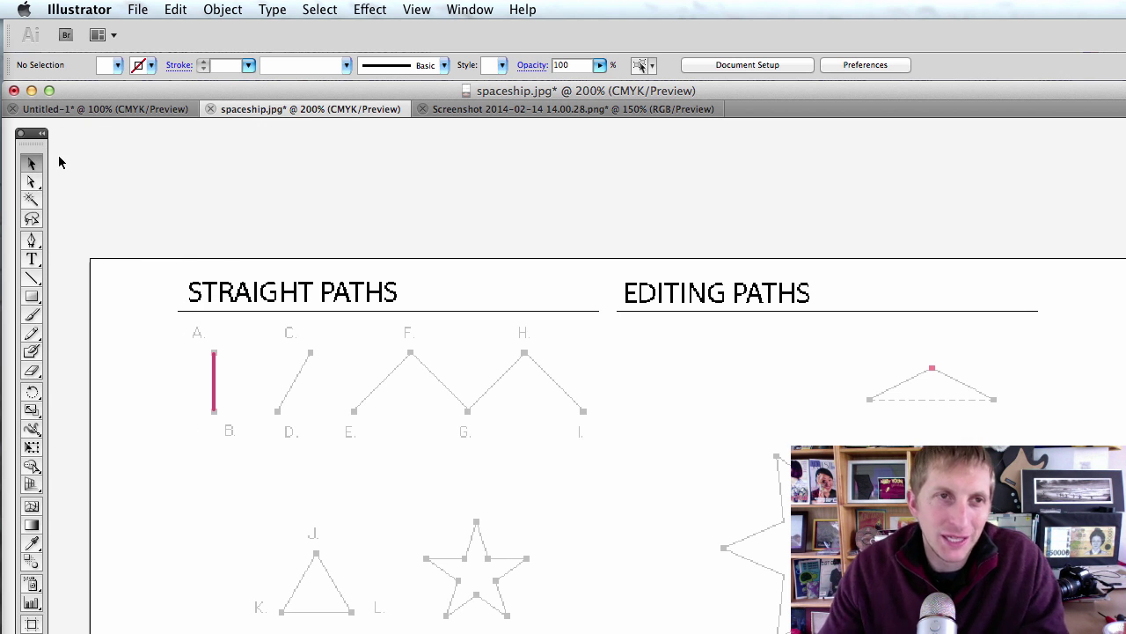
scroll(219, 199, "down", 4)
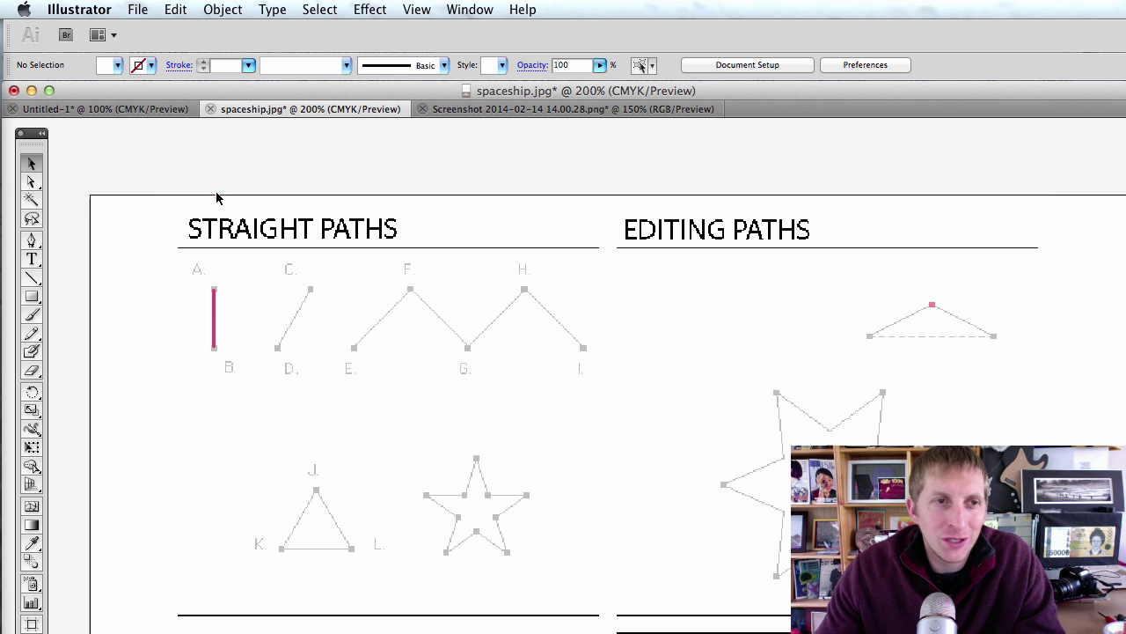
left_click(213, 280)
key("Delete")
- Activate the Pen tool, move the Tools panel up until its fill and stroke swatches show, and inspect the stroke colour
key("p")
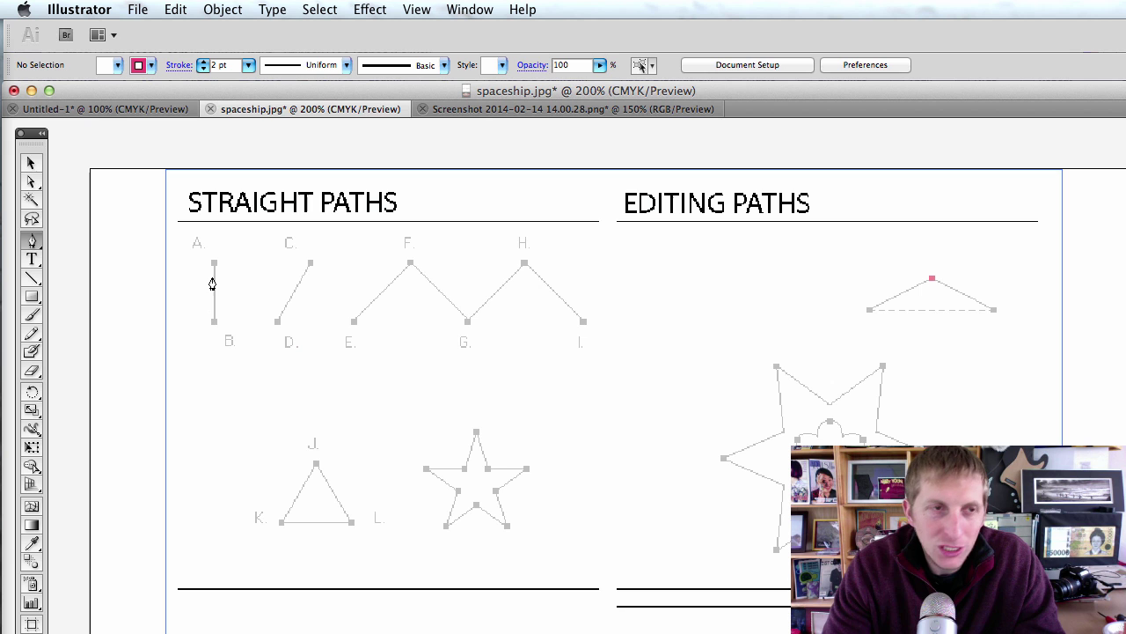
scroll(217, 278, "down", 1)
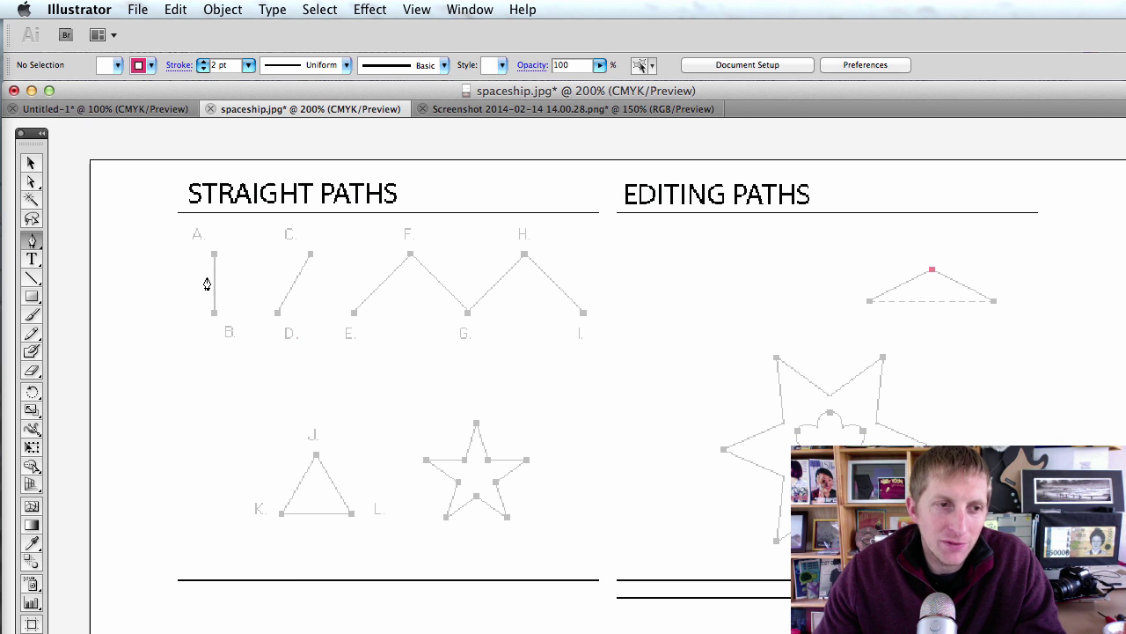
scroll(206, 283, "right", 2)
left_click_drag(33, 138, 150, 42)
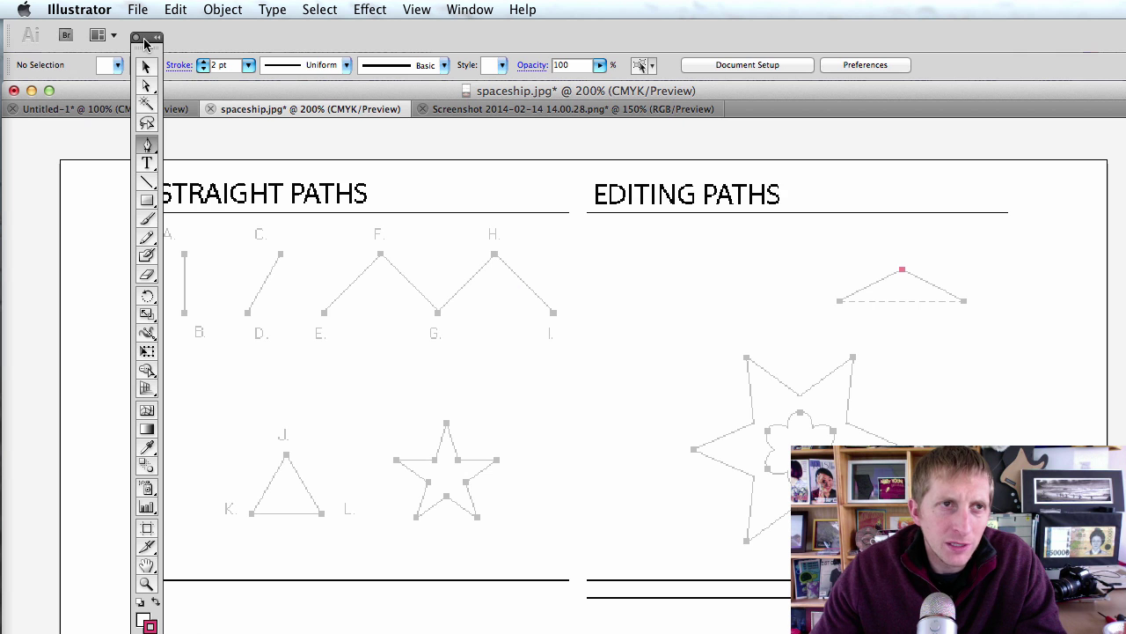
left_click_drag(146, 44, 149, 32)
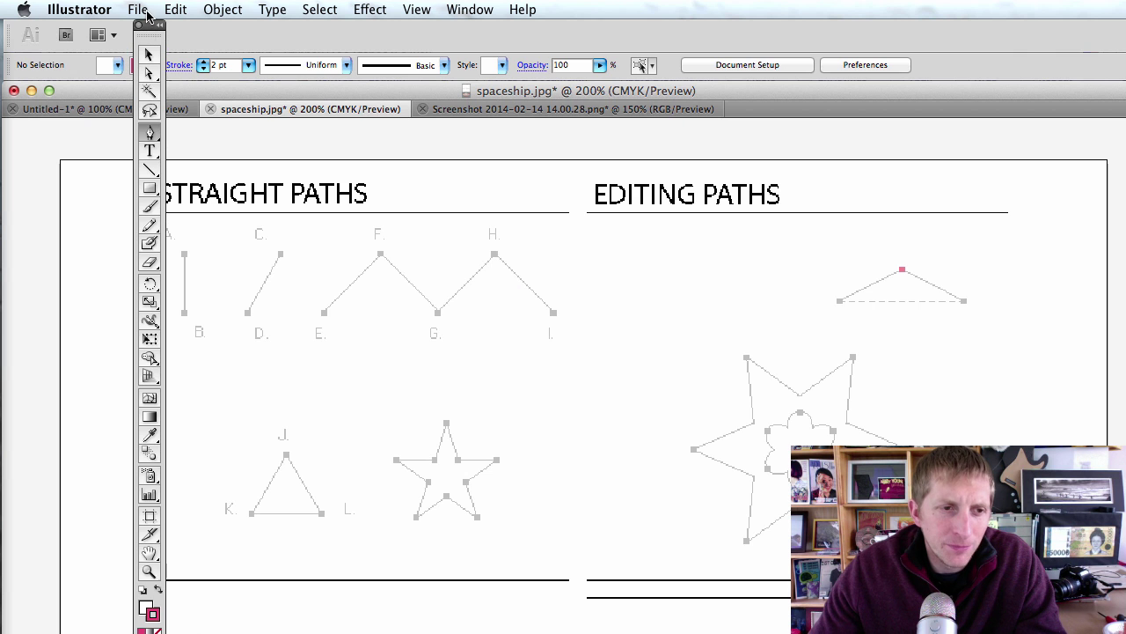
double_click(153, 621)
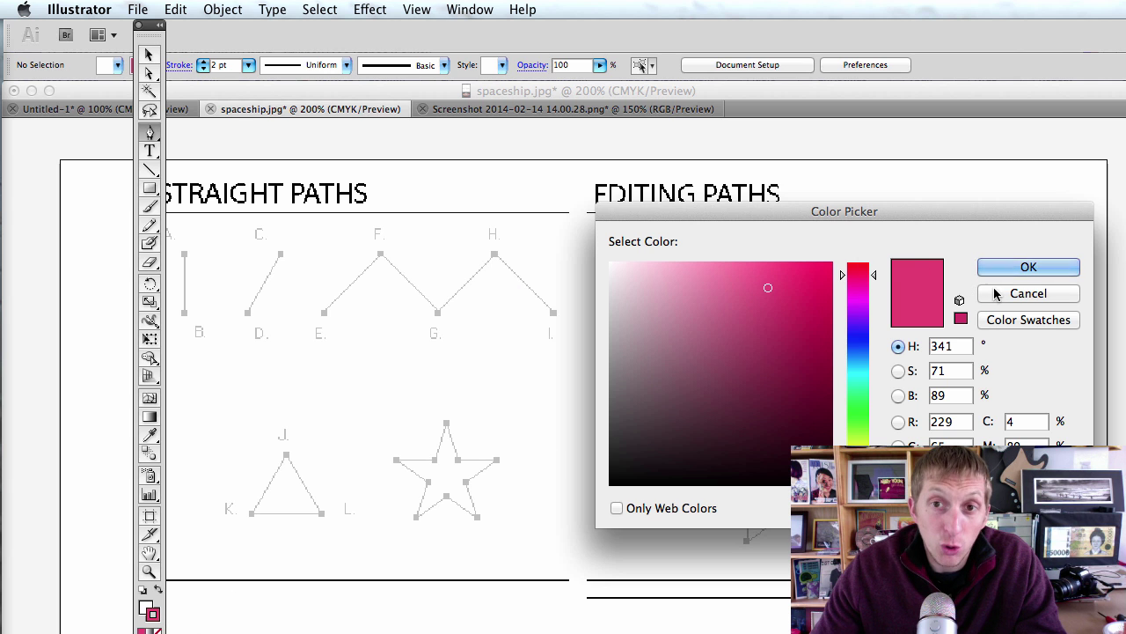
left_click(1021, 294)
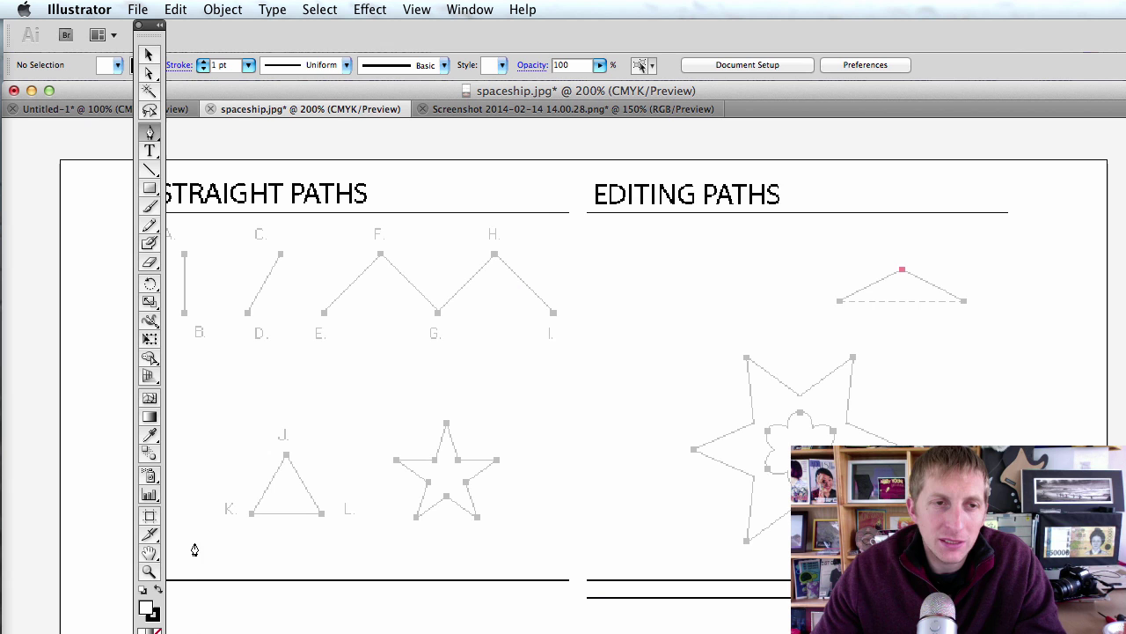
- Draw a straight vertical path from point A to point B with the Pen tool, keeping the Tools panel clear of it
scroll(195, 449, "left", 1)
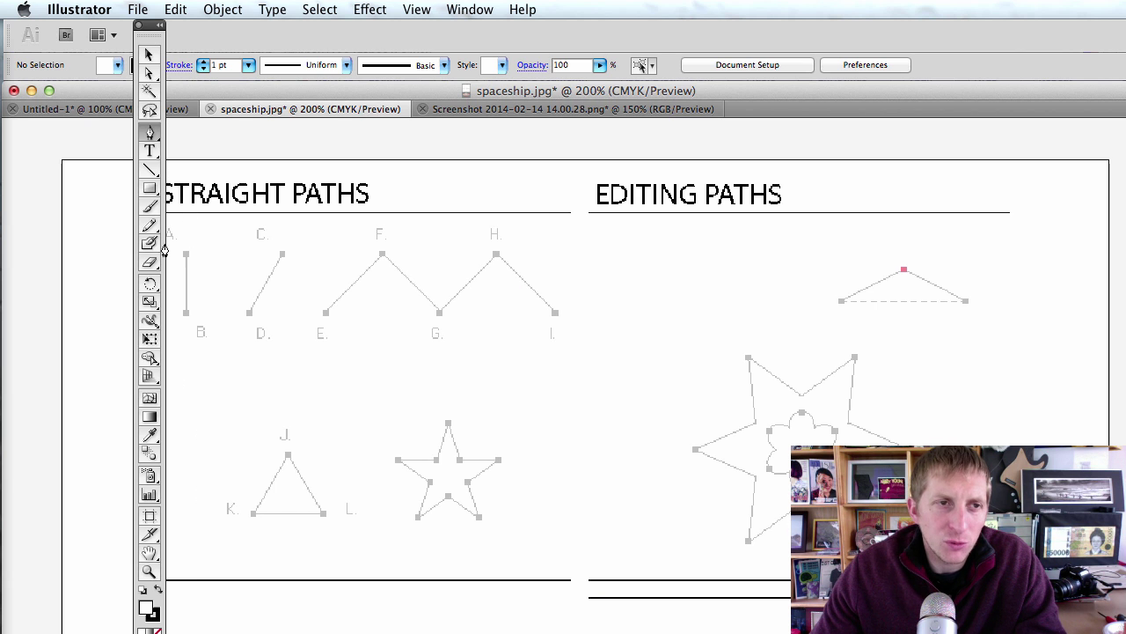
mouse_move(185, 256)
left_mouse_down()
mouse_move(187, 319)
mouse_move(186, 253)
left_mouse_up()
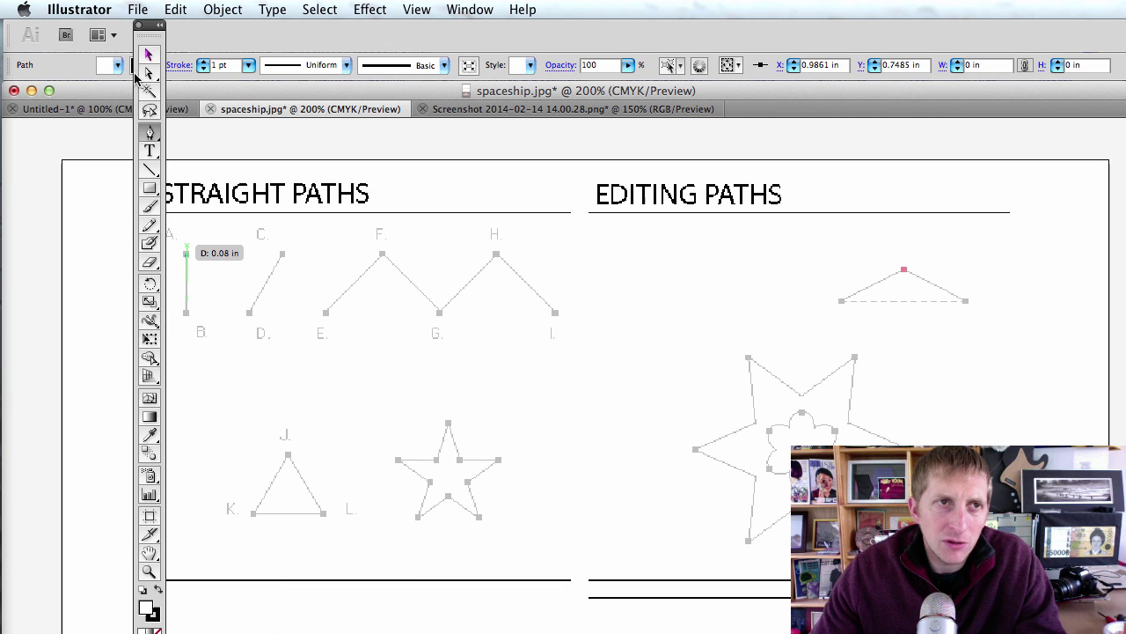
left_click_drag(150, 29, 35, 29)
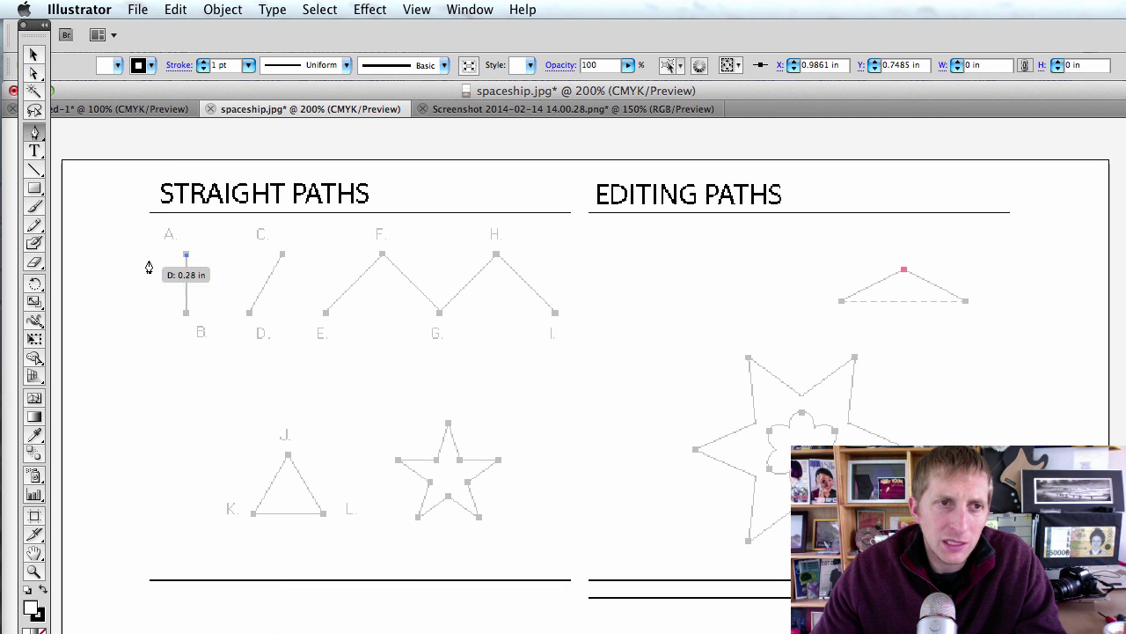
left_click(186, 314)
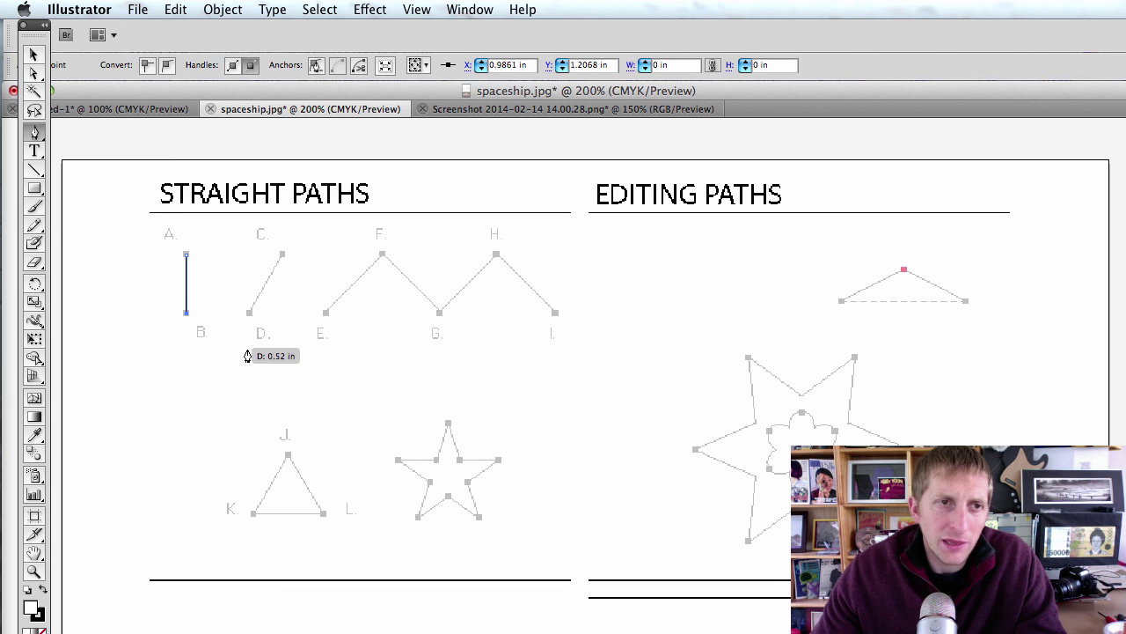
- Show the Stroke settings and give the A–B line a 2 pt weight with a round cap
scroll(184, 276, "left", 1)
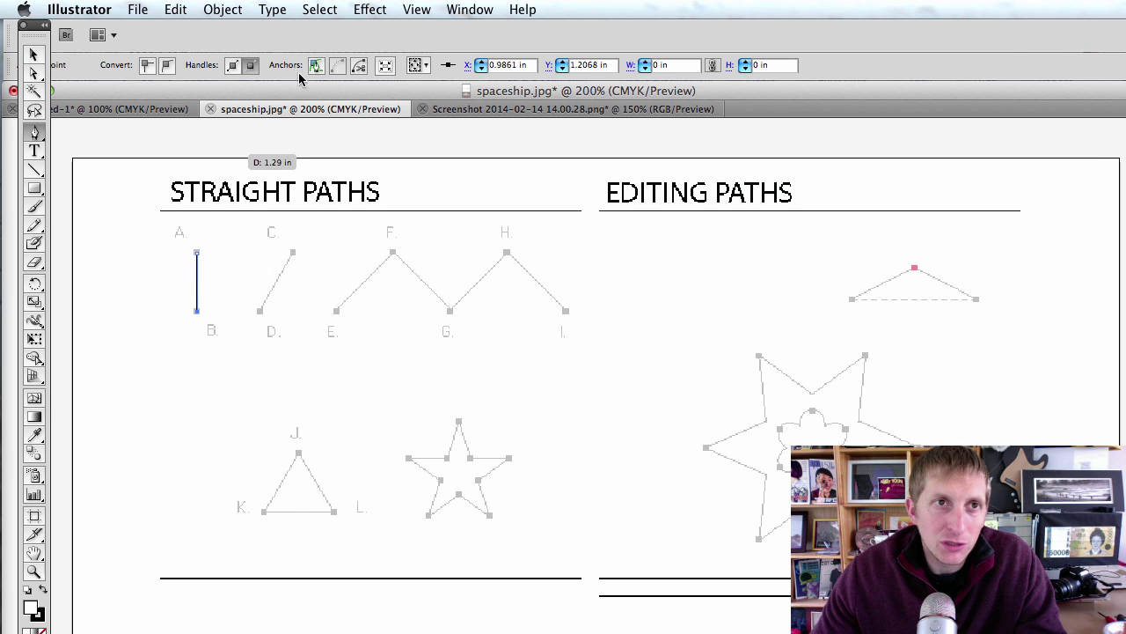
left_click(456, 13)
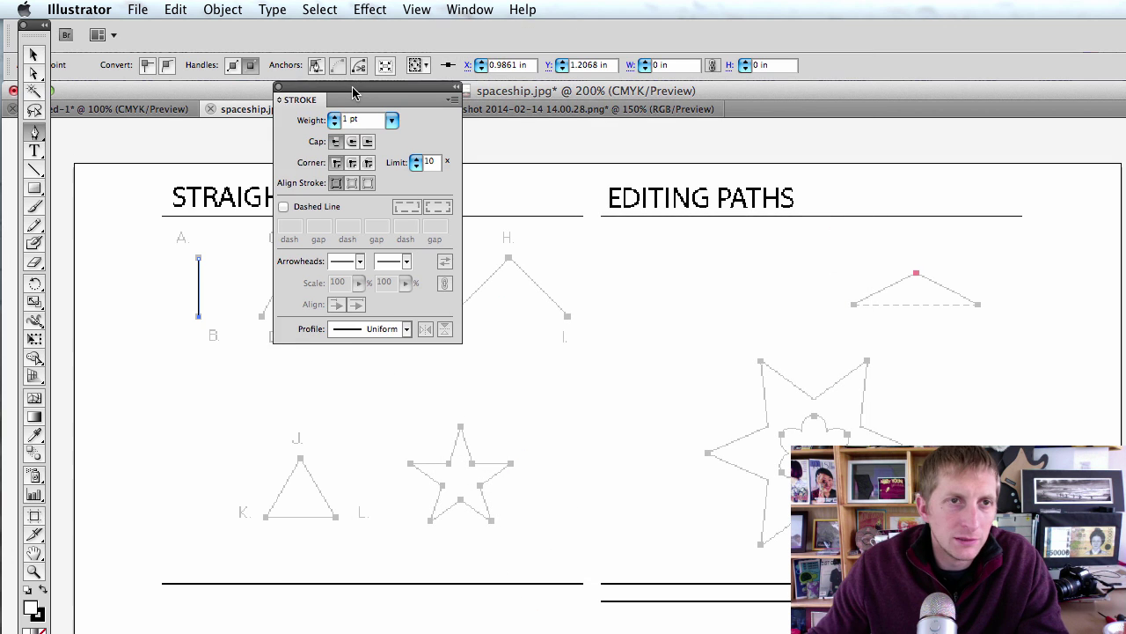
left_click(389, 113)
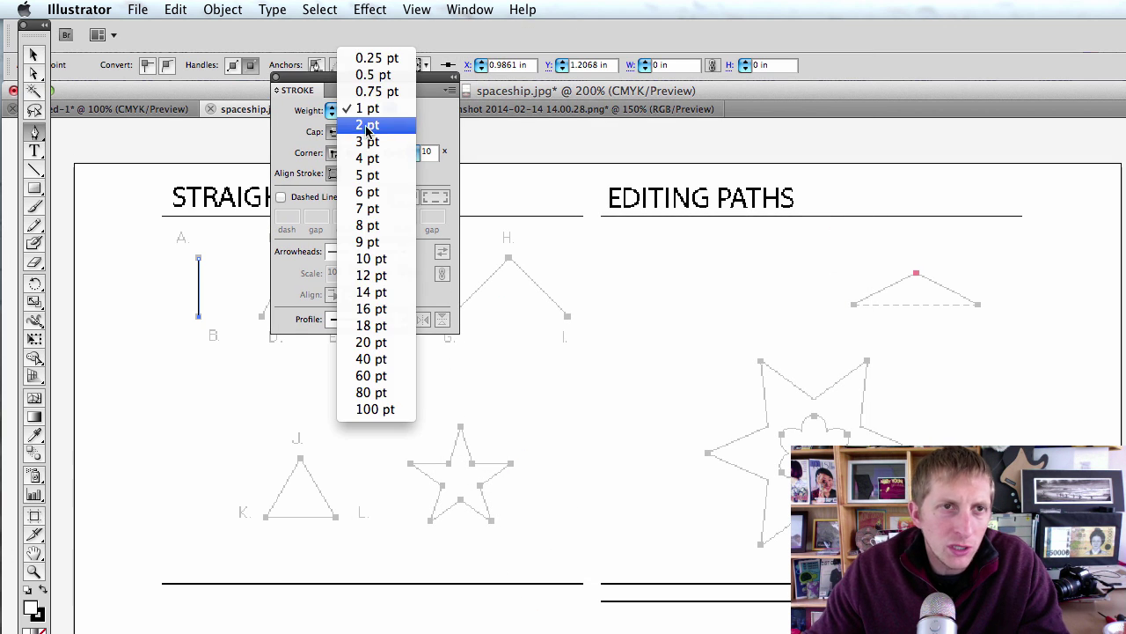
left_click(381, 126)
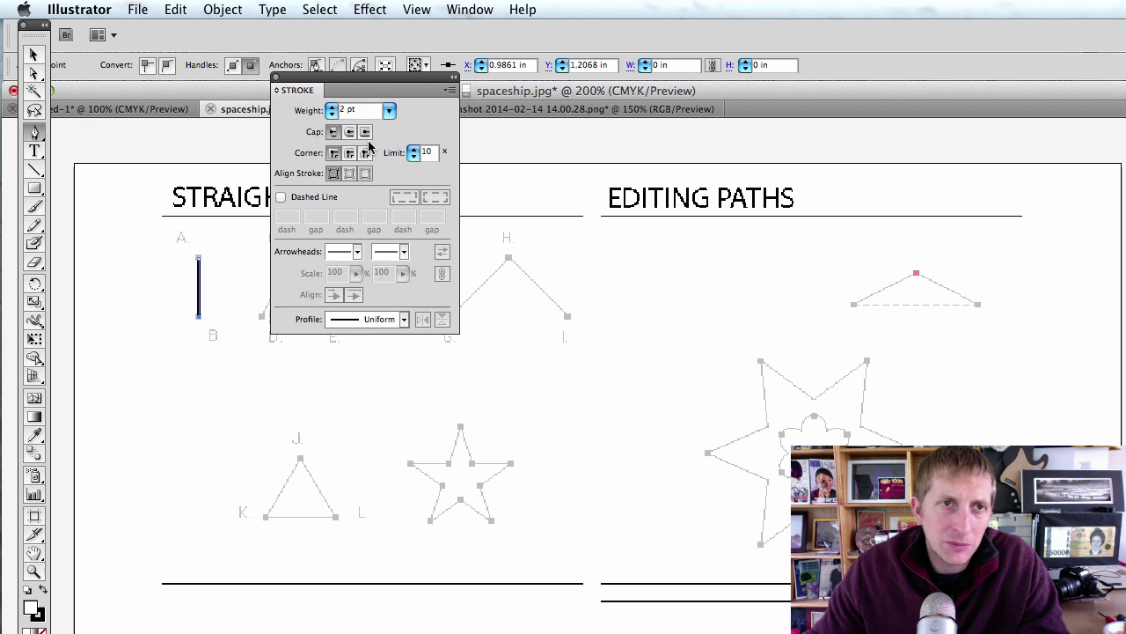
left_click(349, 133)
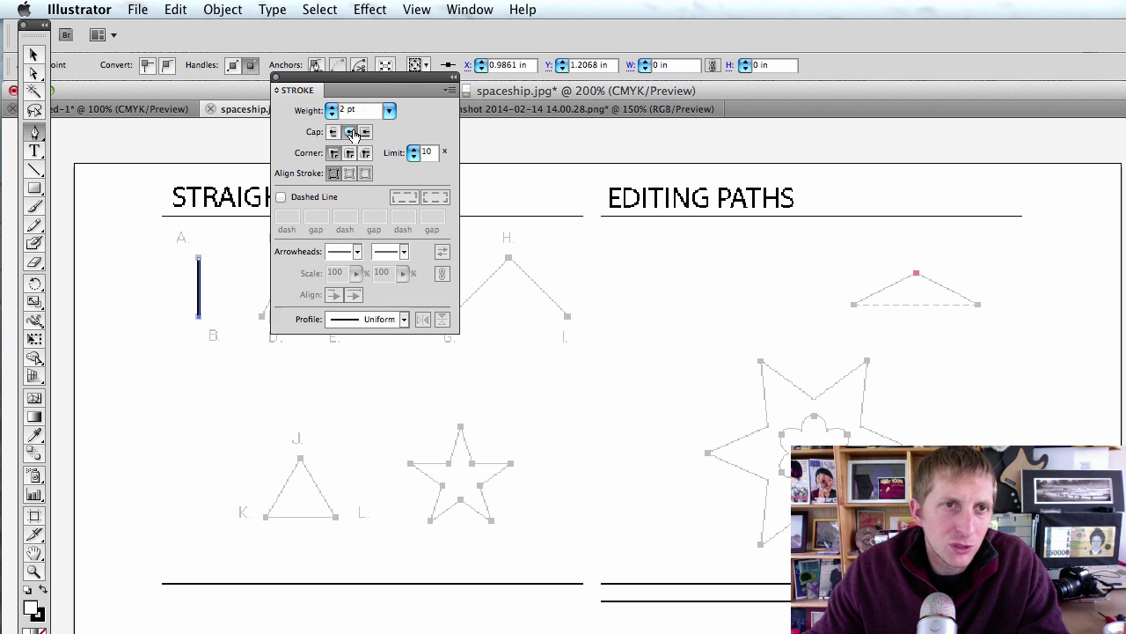
- Change the stroke colour of the A–B line to a blue-violet
double_click(38, 616)
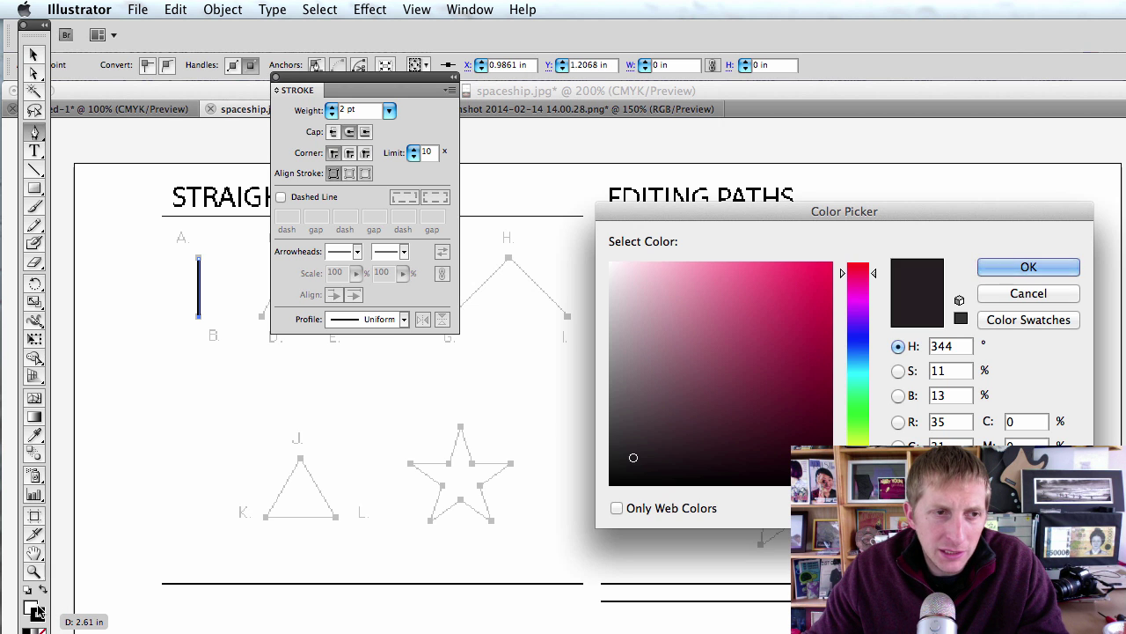
mouse_move(772, 365)
left_mouse_down()
mouse_move(807, 333)
mouse_move(817, 277)
left_mouse_up()
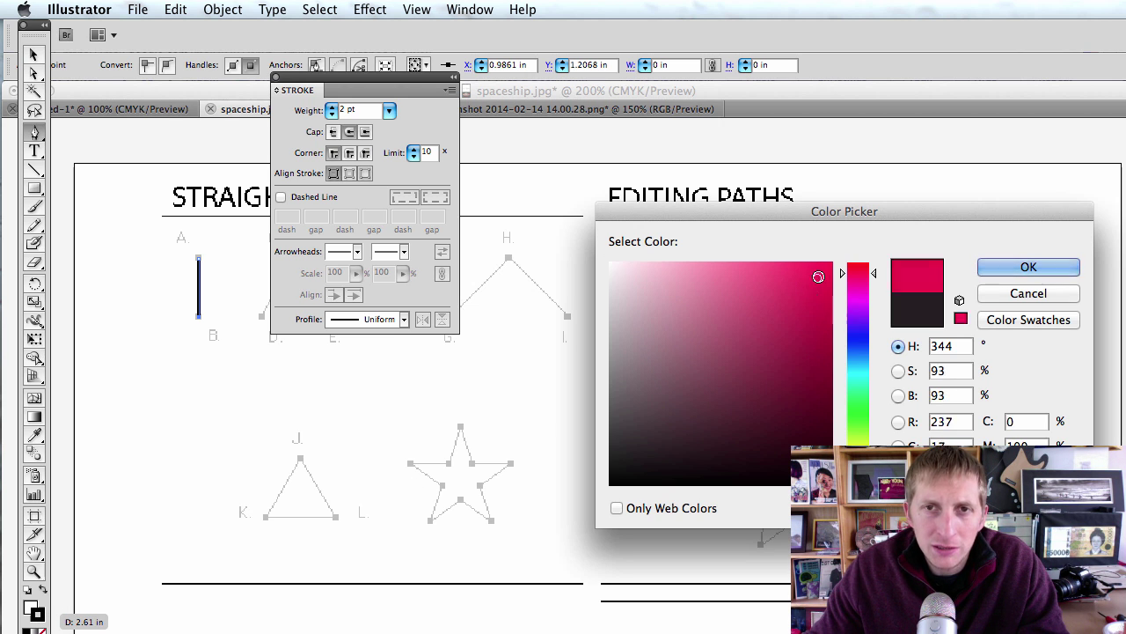
left_click(858, 333)
left_click(782, 287)
left_click(1029, 267)
- Select the whole A–B line and move the Stroke panel away from the Straight Paths exercise
left_click(33, 55)
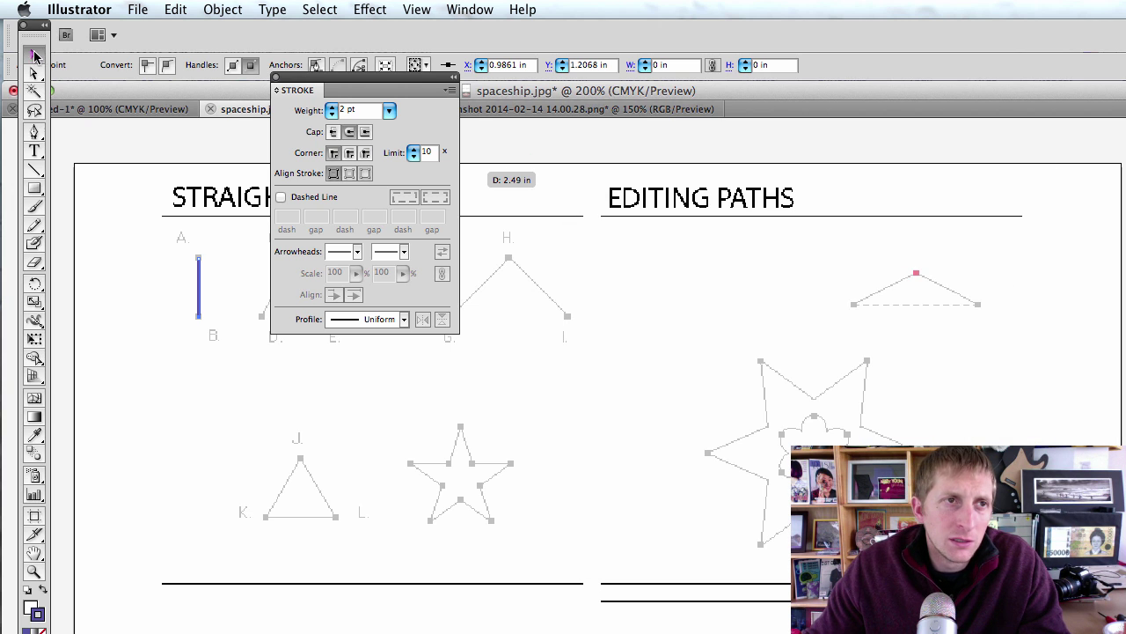
left_click(199, 286)
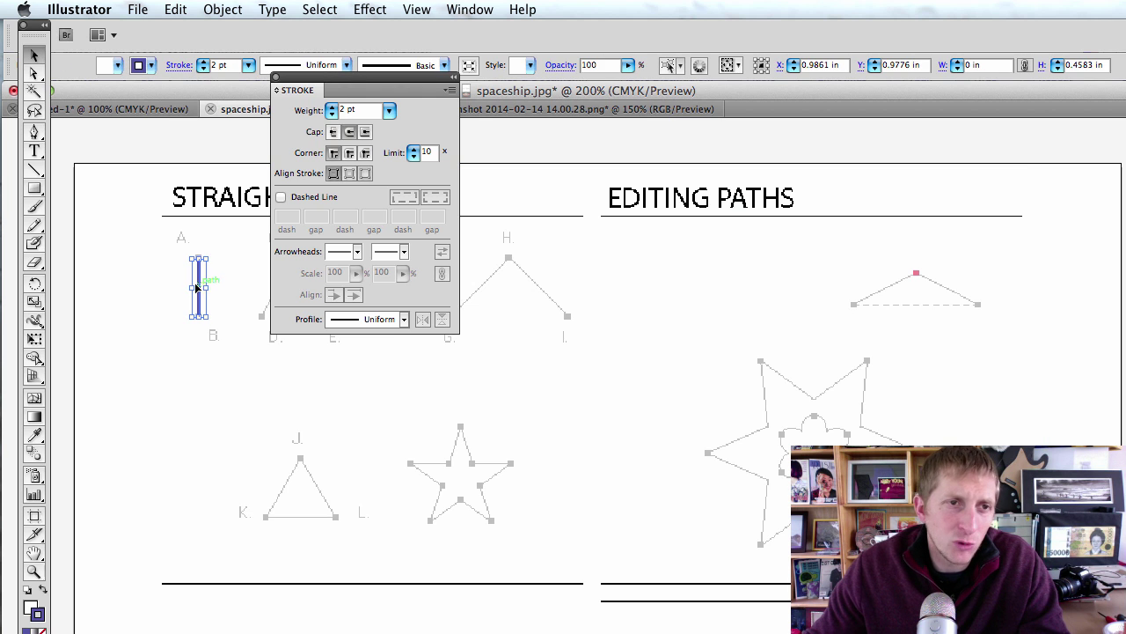
mouse_move(199, 286)
left_mouse_down()
mouse_move(141, 285)
mouse_move(199, 286)
left_mouse_up()
mouse_move(350, 79)
left_mouse_down()
mouse_move(582, 119)
mouse_move(719, 514)
left_mouse_up()
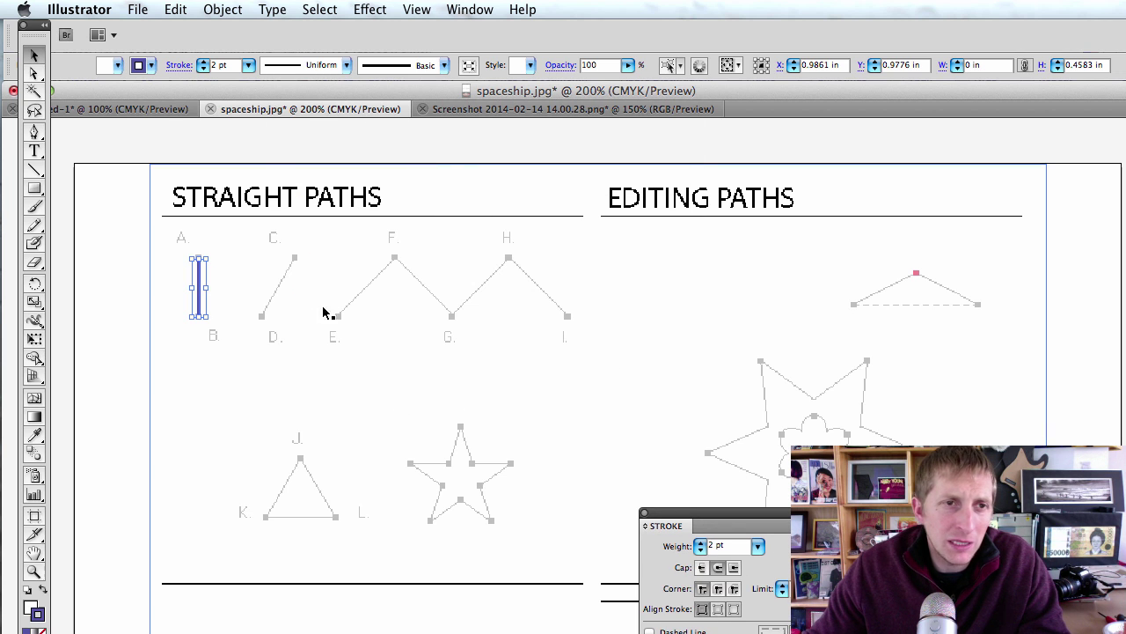
- Draw a separate straight path between points D and C with the Pen tool, ending it without a segment to E
key("p")
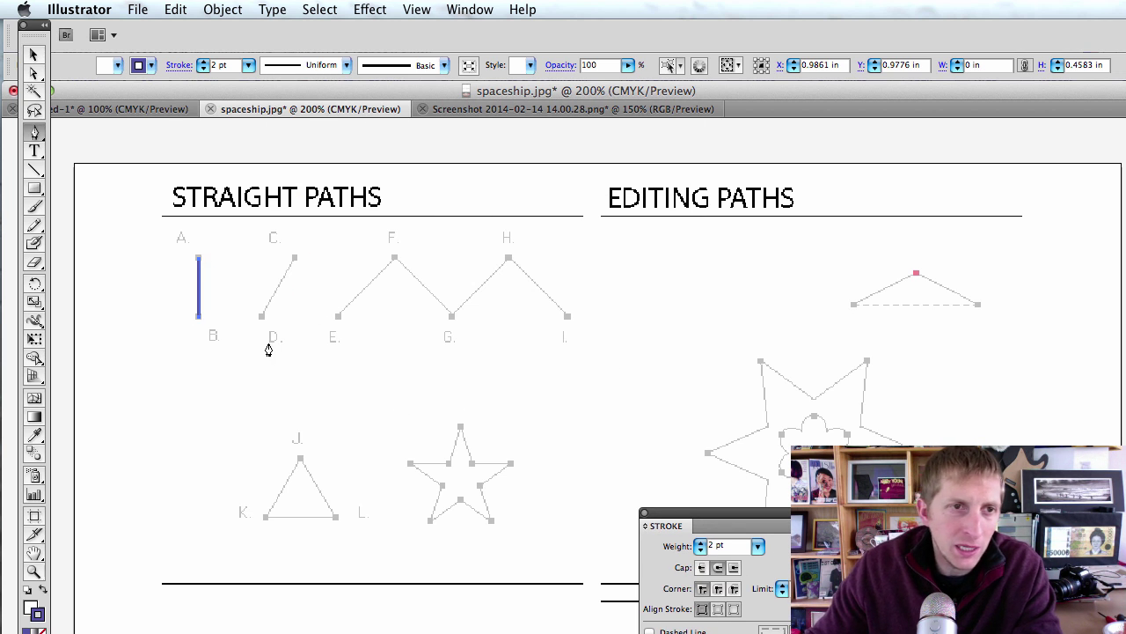
left_click(264, 316)
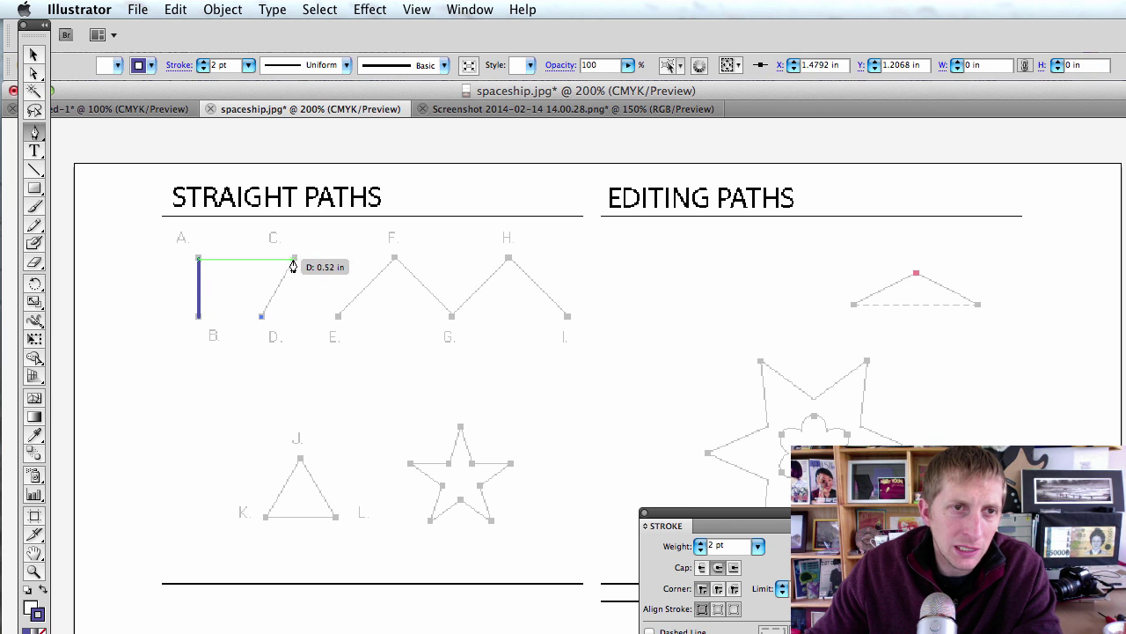
left_click(295, 258)
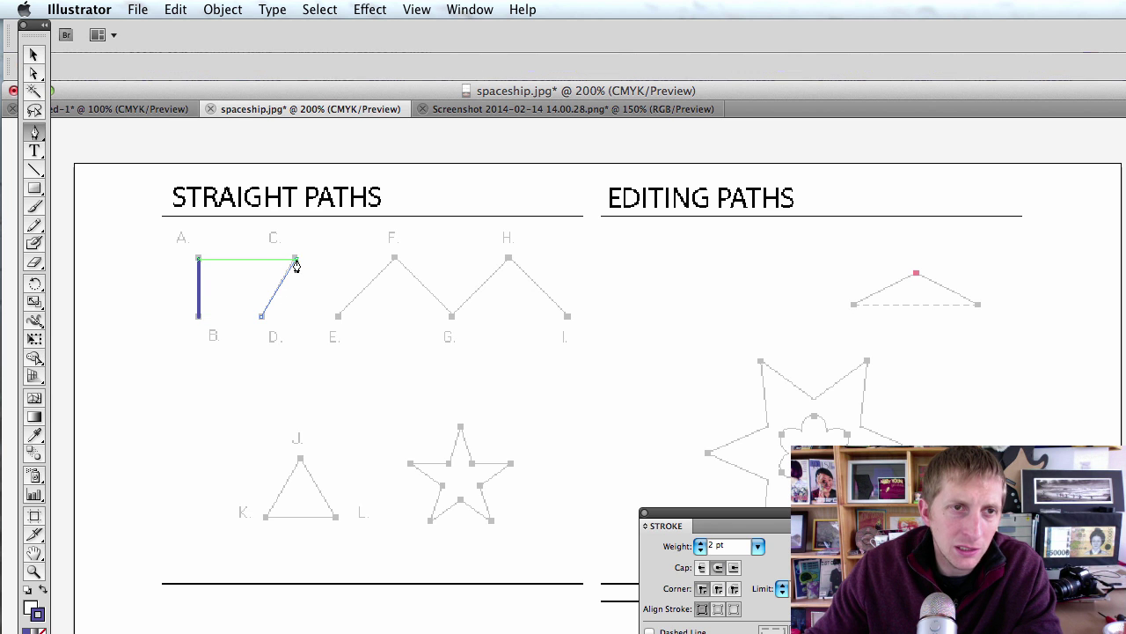
left_click(338, 317)
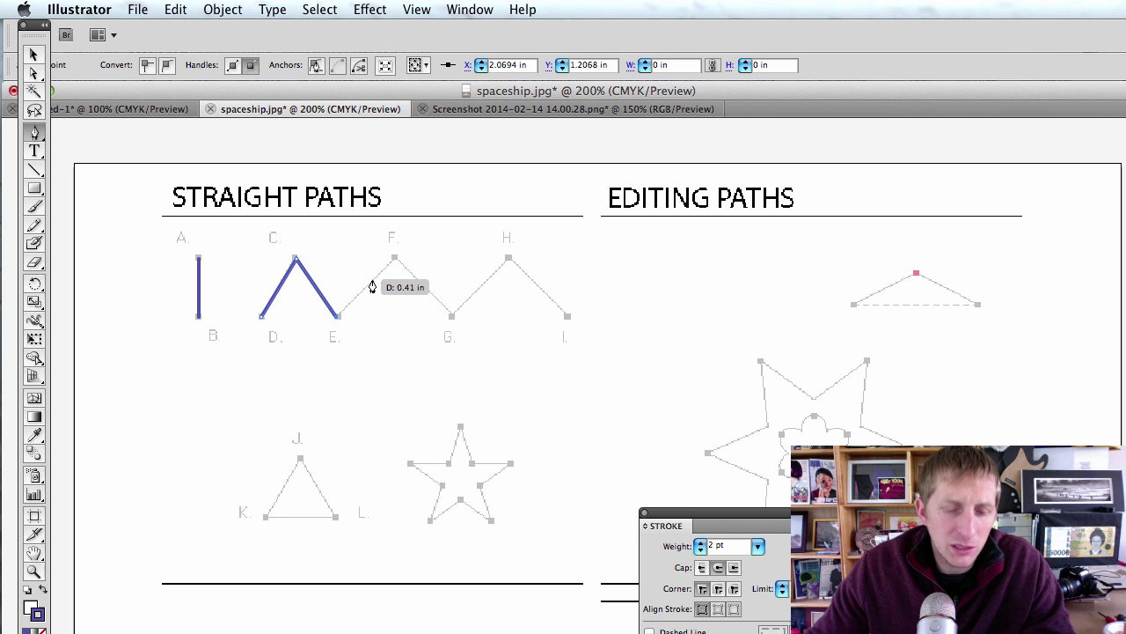
key("super+z")
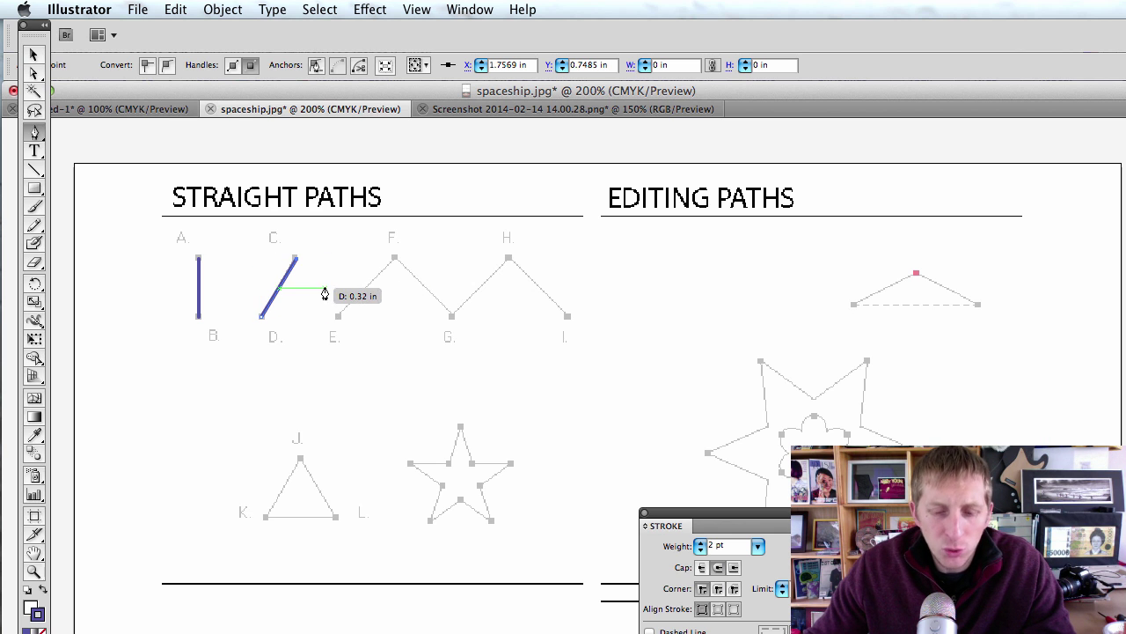
key("v")
left_click(333, 291)
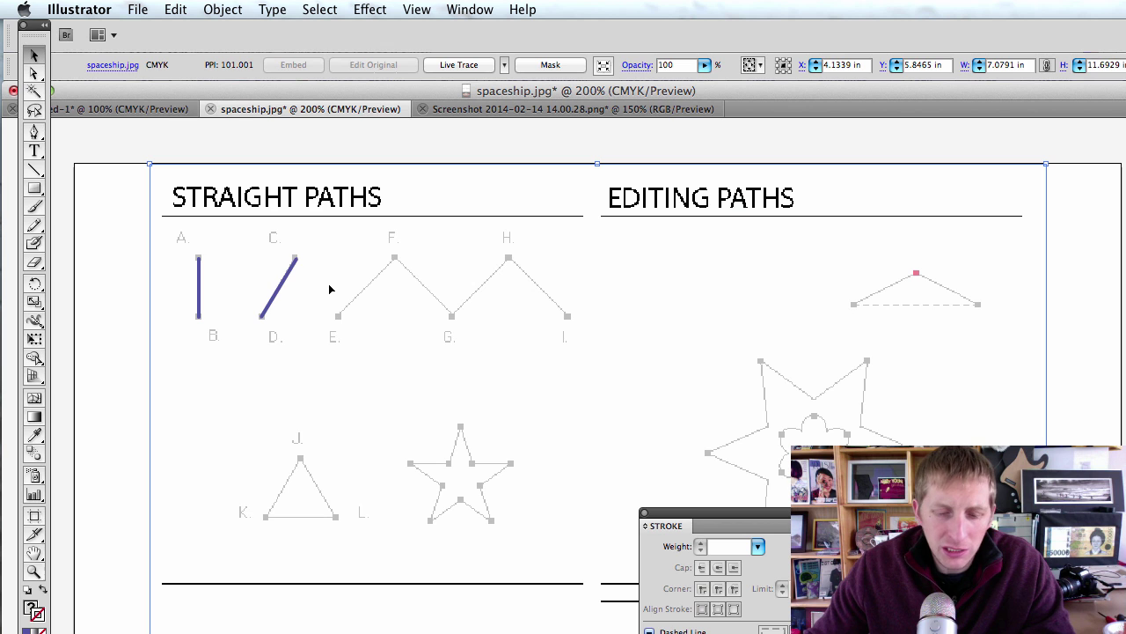
- Draw a zigzag path through points E, F, G, H and I with the Pen tool
key("p")
left_click(338, 316)
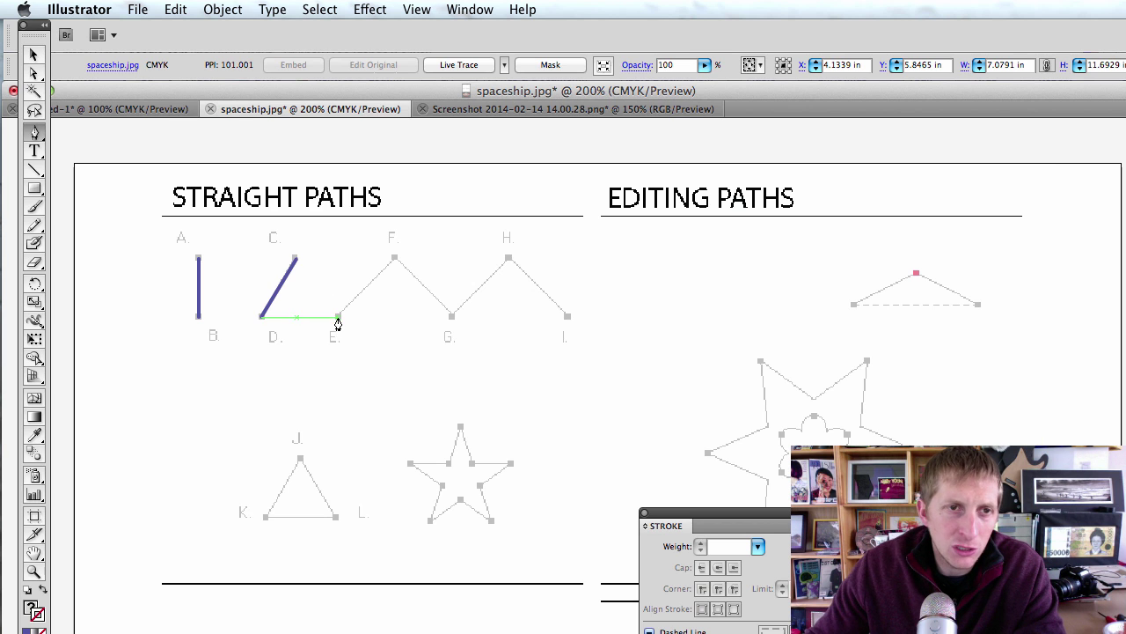
left_click(394, 258)
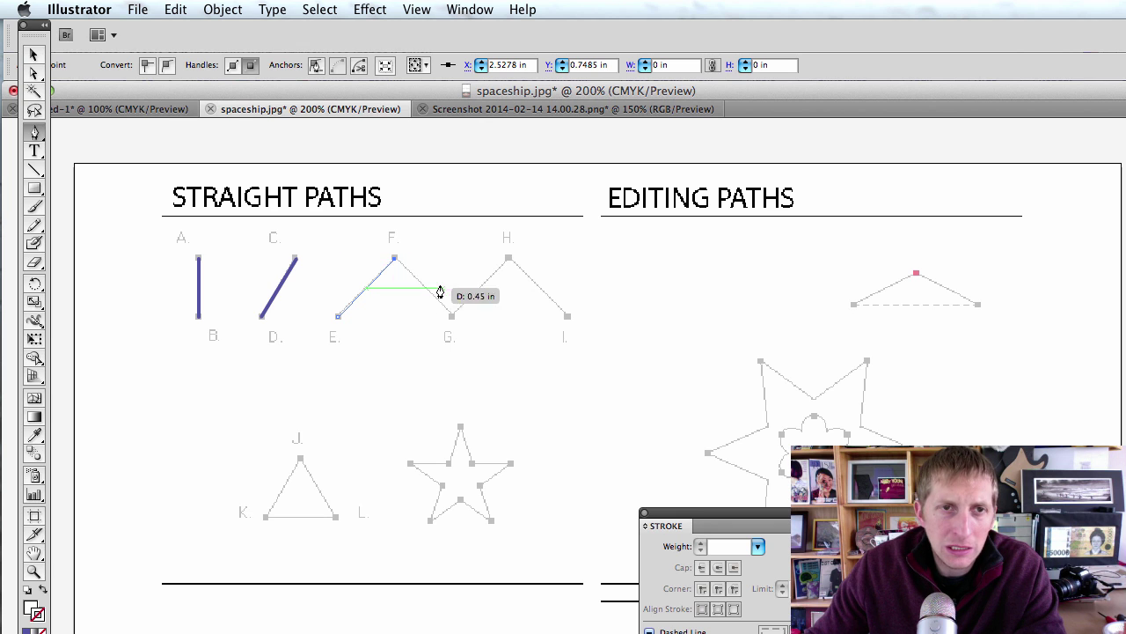
left_click(451, 316)
left_click(509, 260)
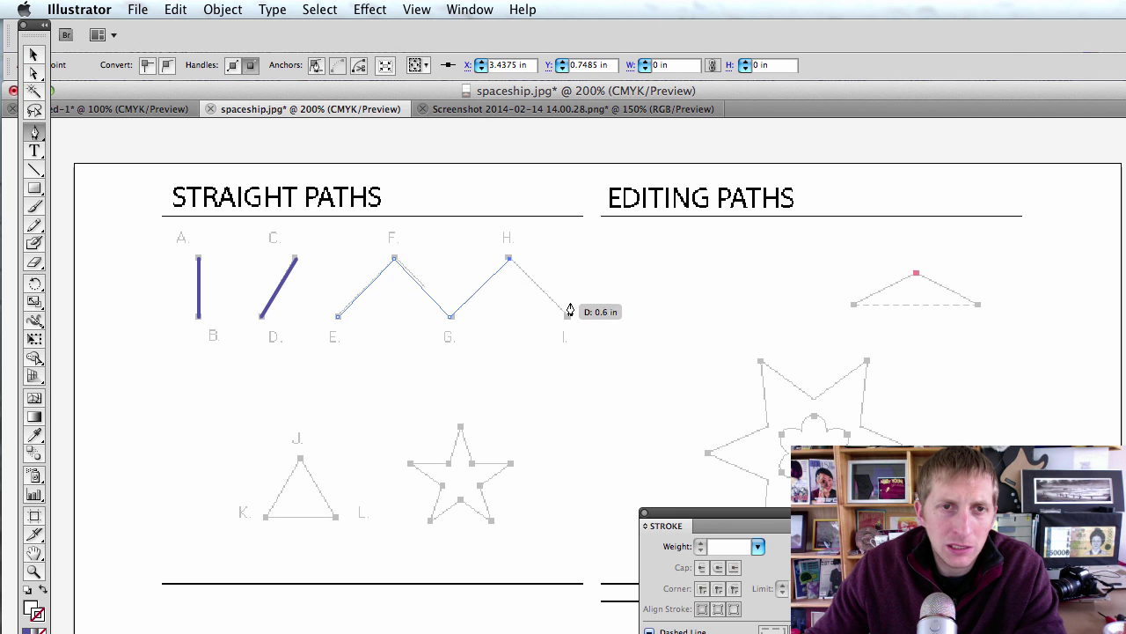
left_click(567, 316)
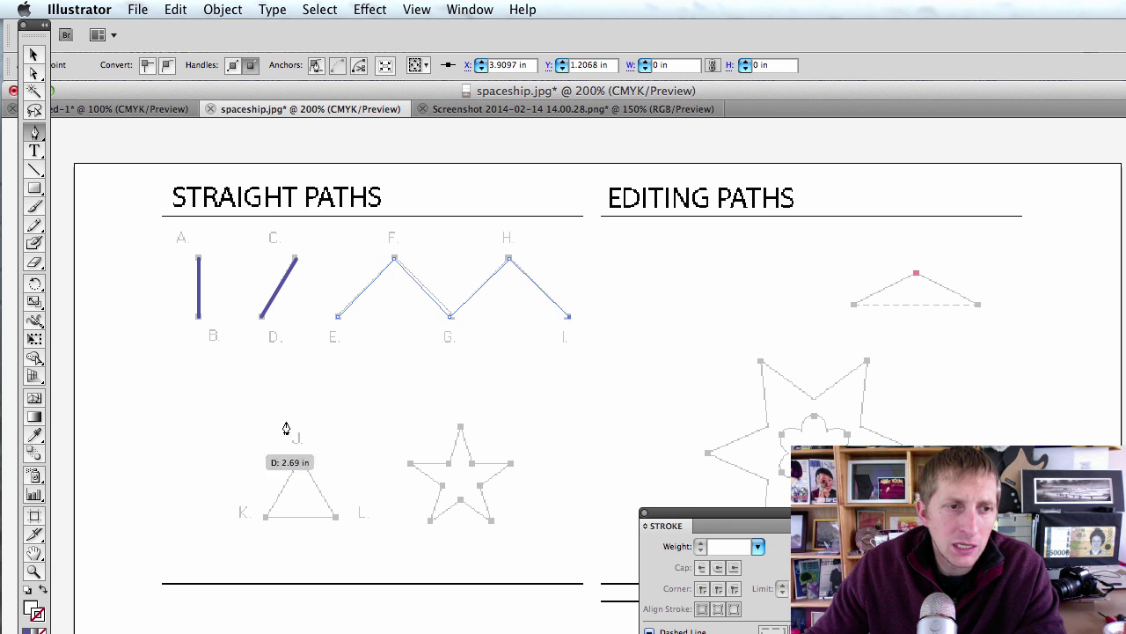
- Give the E–I zigzag path a dark maroon stroke (H 344, S 67, B 41) with a weight of 2 pt
double_click(37, 613)
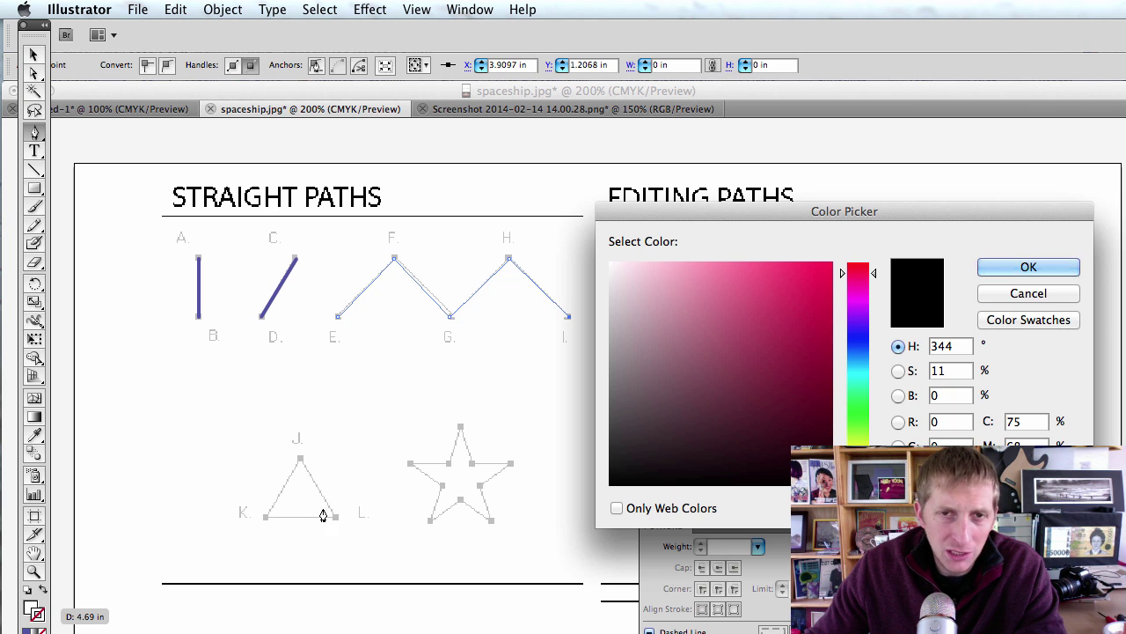
left_click(757, 395)
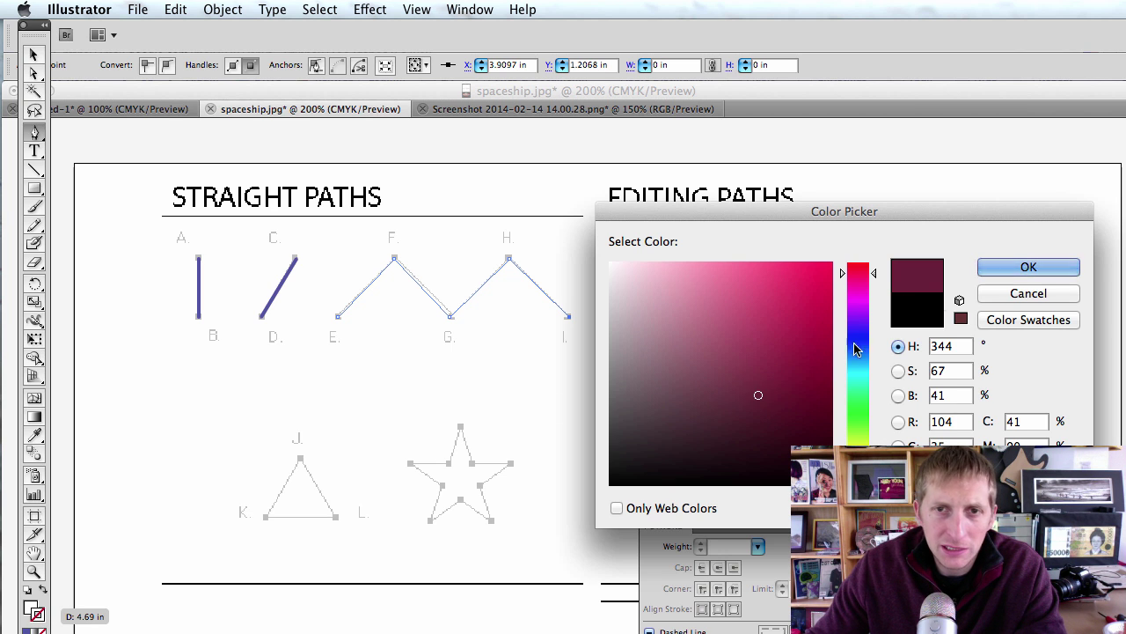
left_click(1020, 266)
left_click(757, 547)
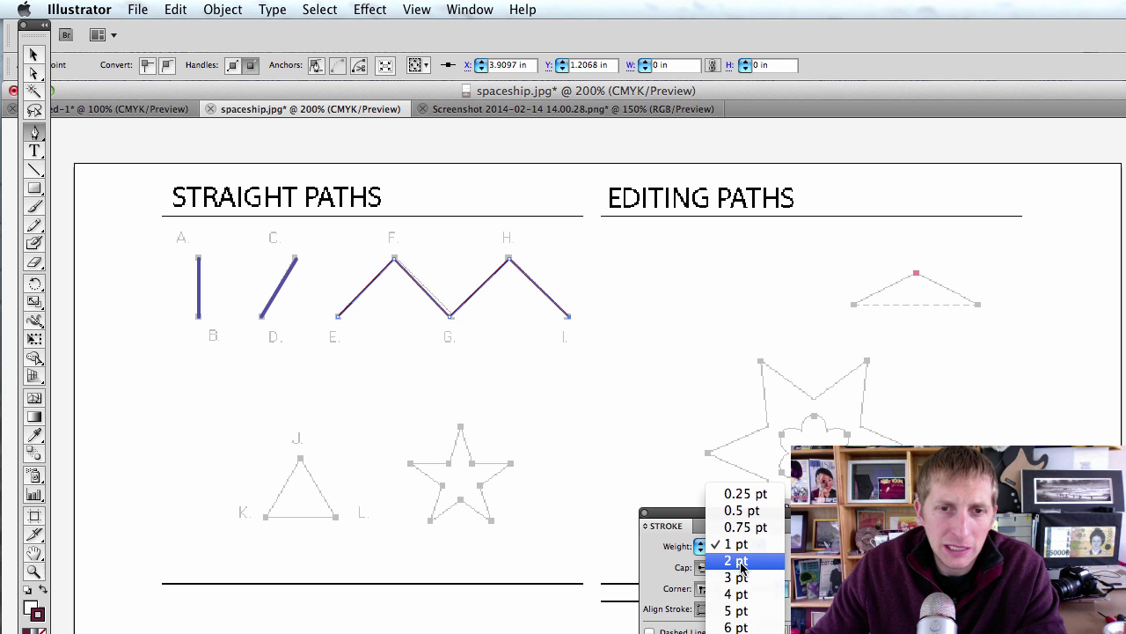
left_click(748, 561)
- Move the Stroke panel to just below the zigzag, keeping the drawn lines uncovered
left_click_drag(704, 519, 540, 362)
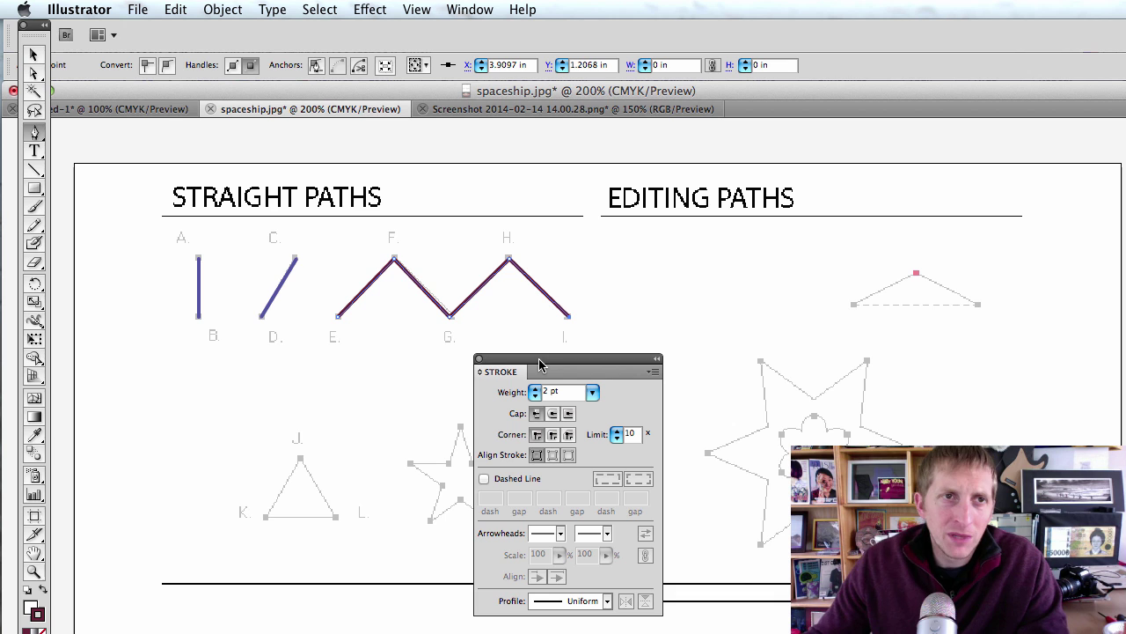
scroll(540, 352, "down", 1)
scroll(533, 349, "up", 1)
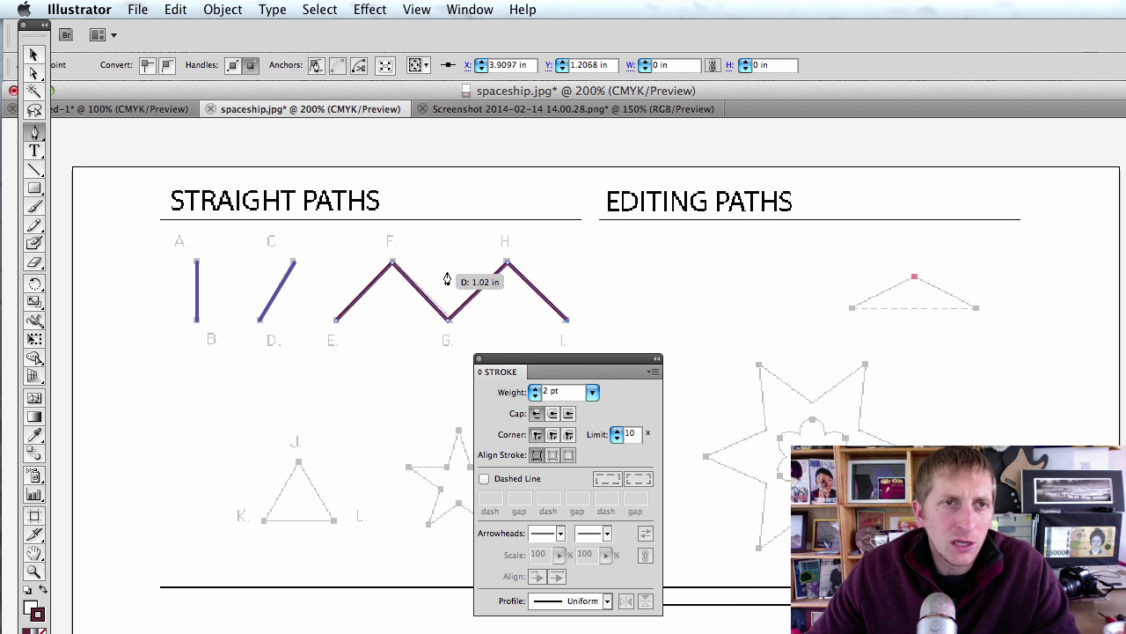
left_click_drag(509, 364, 308, 280)
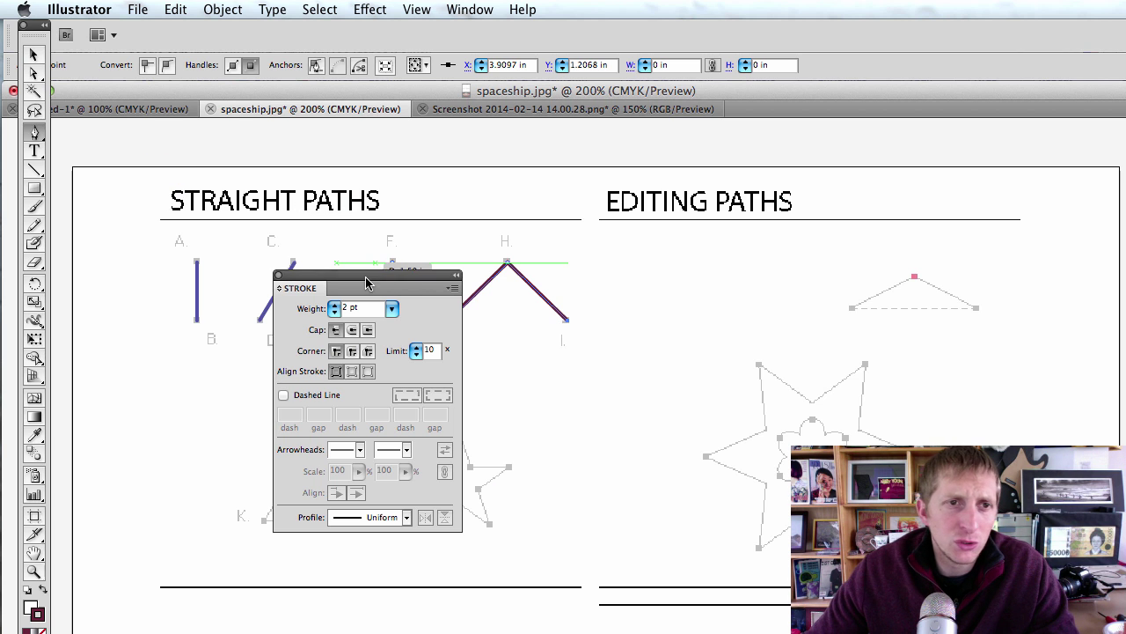
left_click_drag(365, 276, 503, 371)
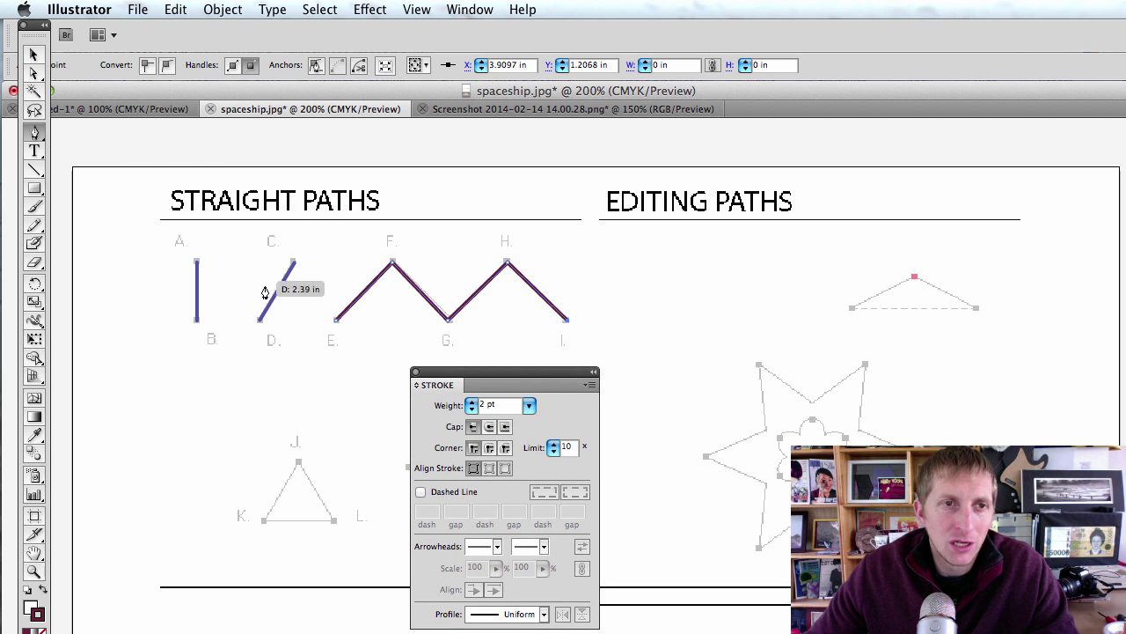
- Select the whole E–I zigzag path and open the Artistic_Paintbrush brush library
key("v")
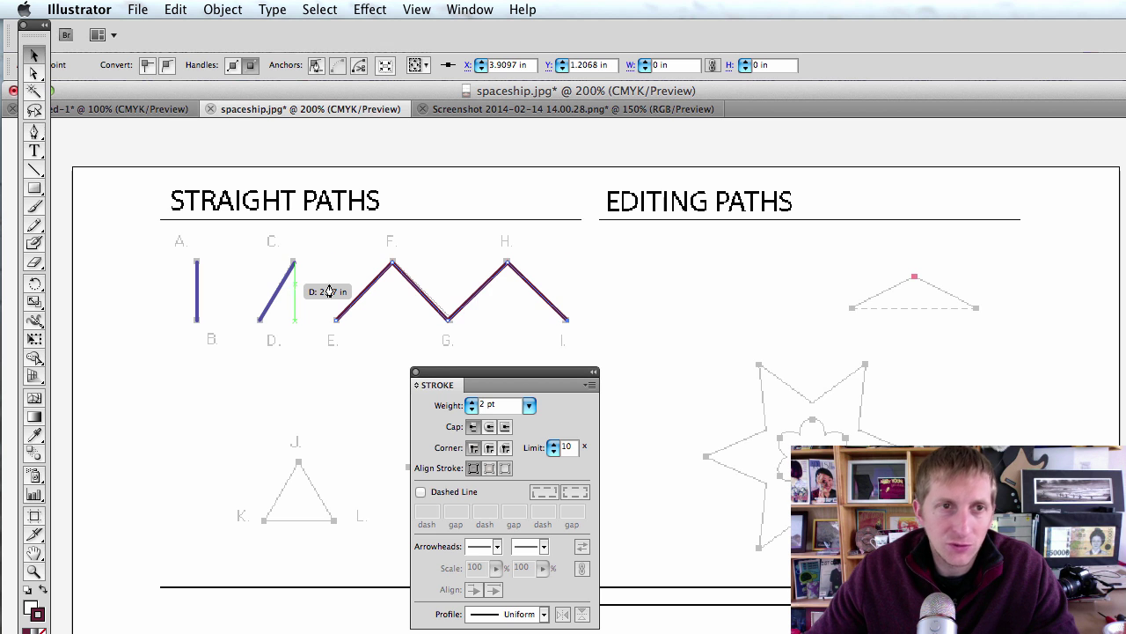
left_click(365, 283)
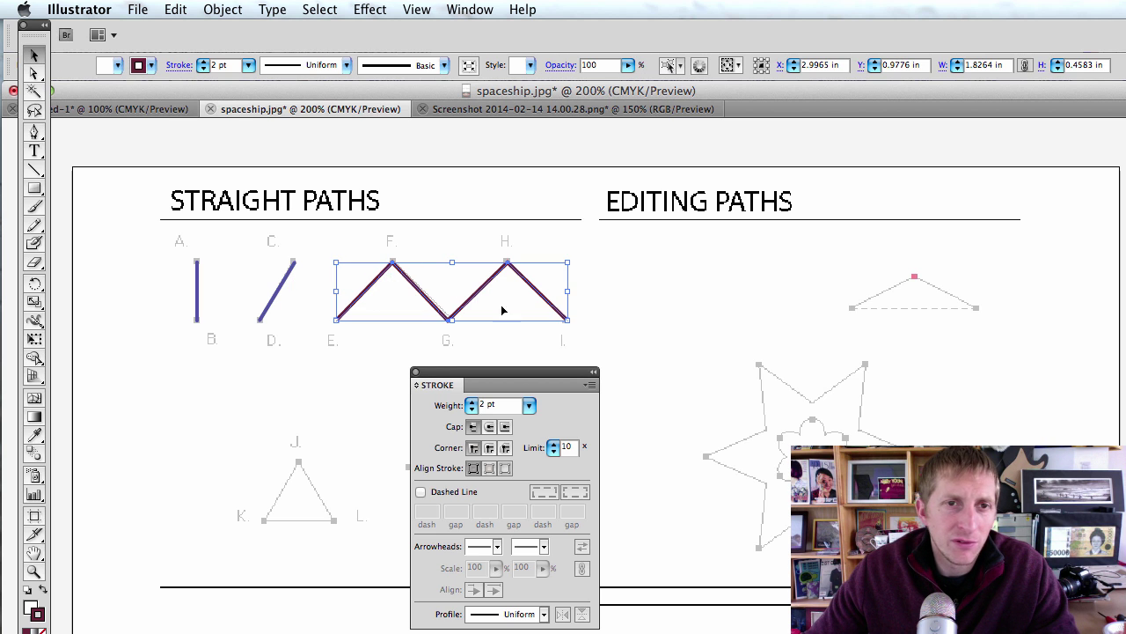
left_click(410, 67)
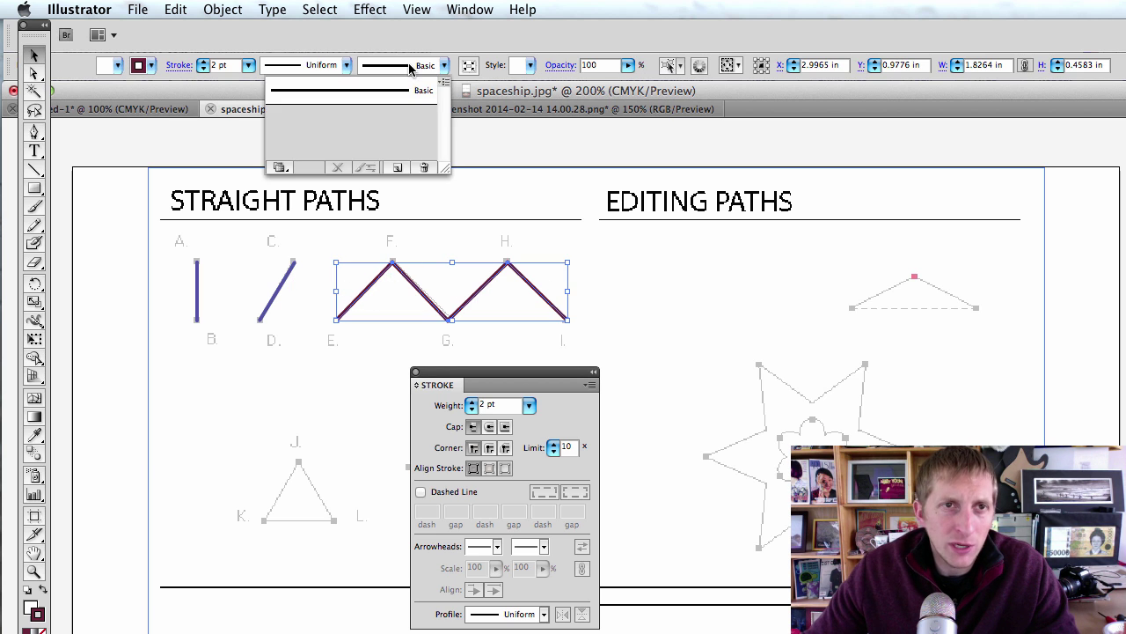
left_click(442, 81)
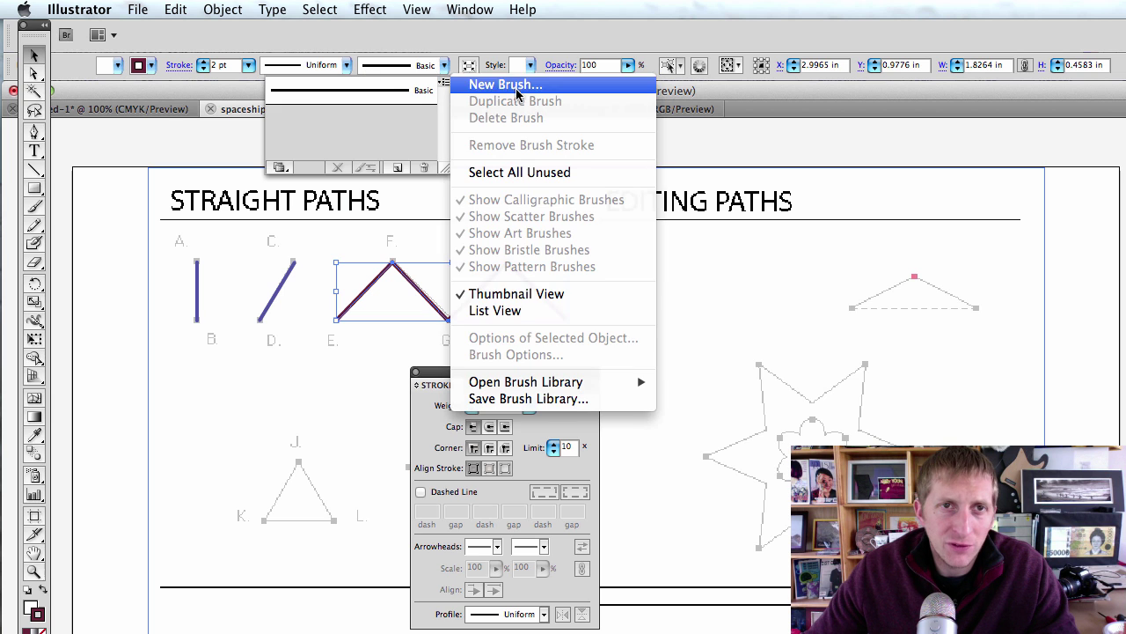
mouse_move(521, 382)
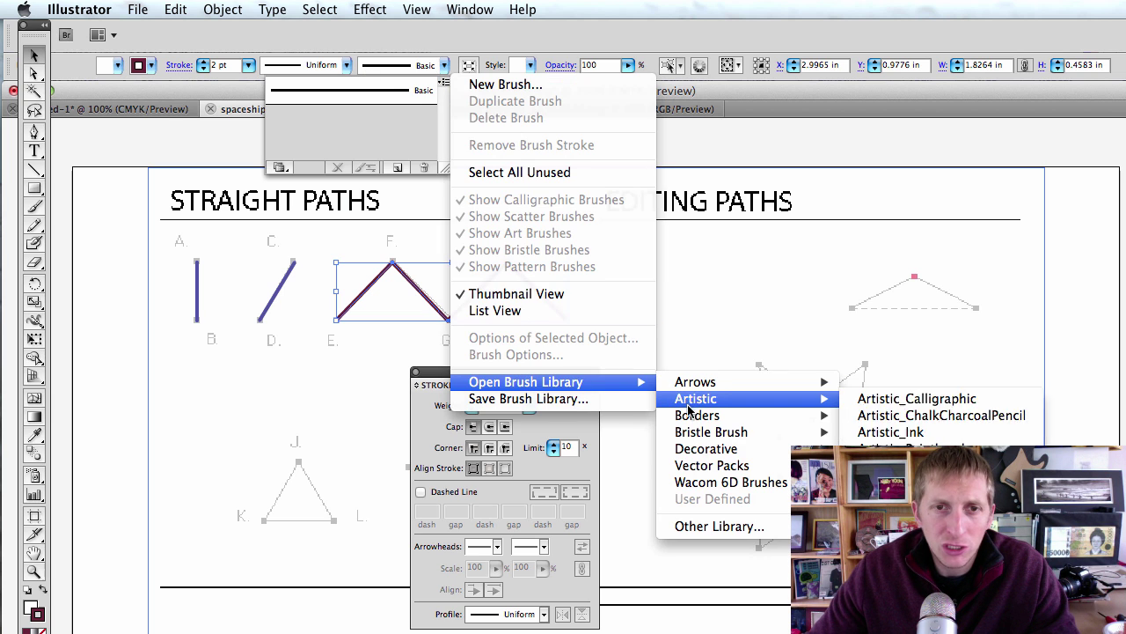
mouse_move(693, 420)
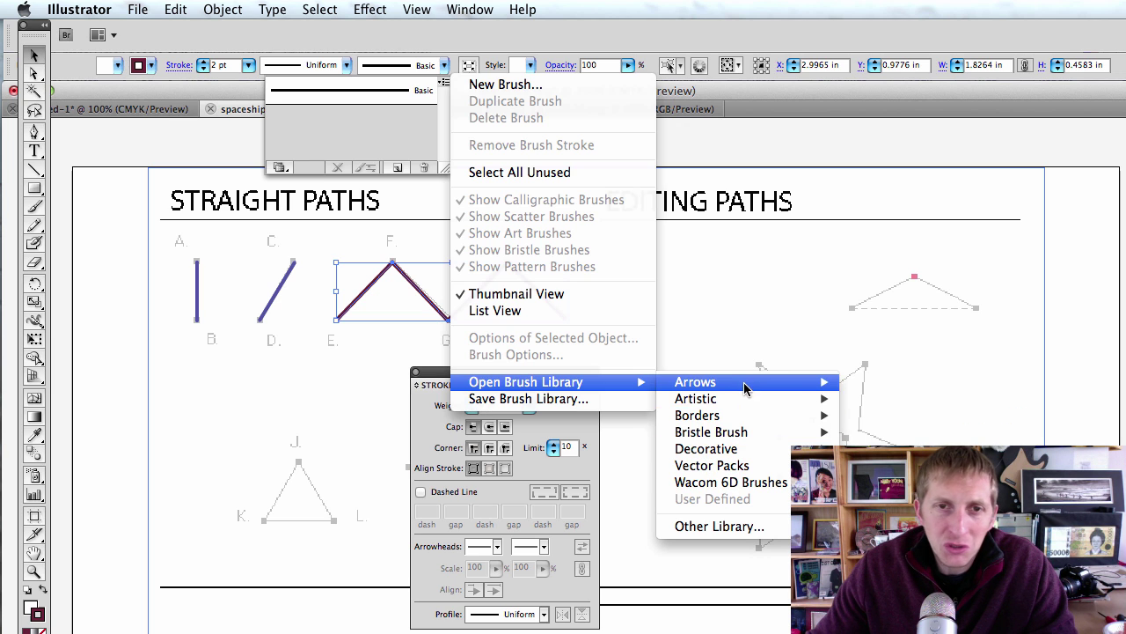
mouse_move(748, 399)
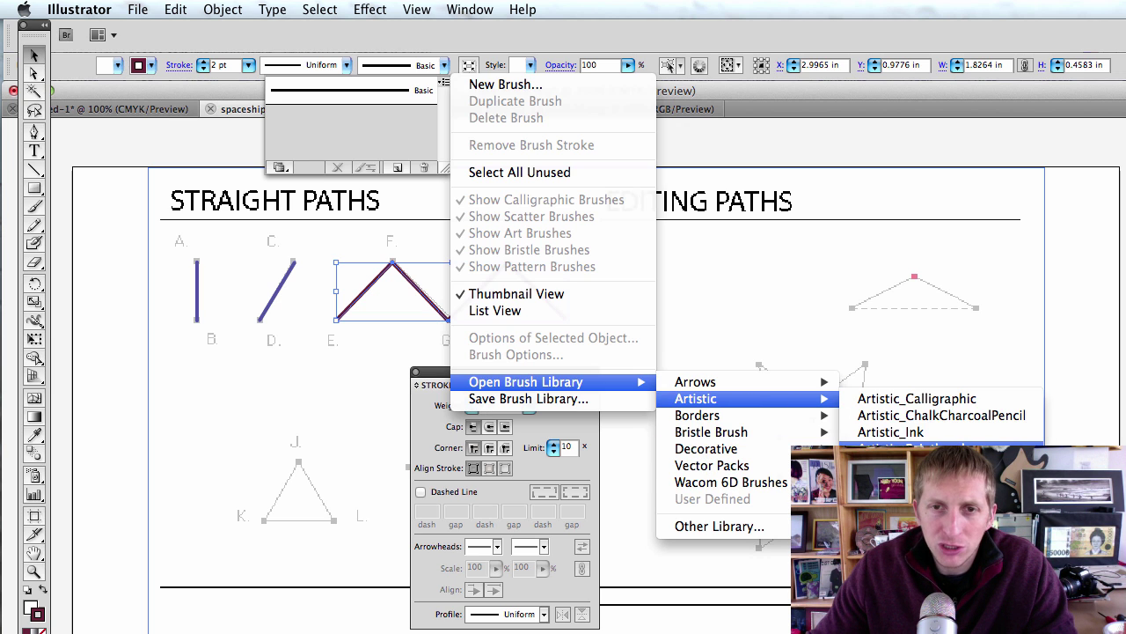
left_click(911, 446)
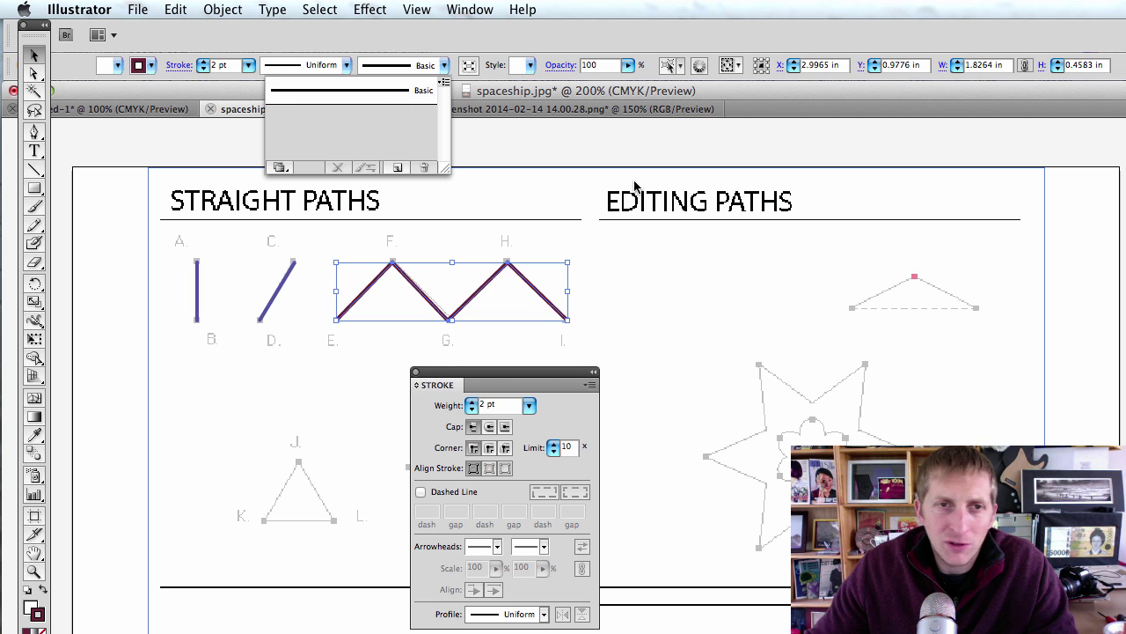
- Bring the brush library close to the zigzag and apply its first paintbrush stroke to the path
mouse_move(982, 242)
left_mouse_down()
mouse_move(602, 225)
mouse_move(493, 141)
left_mouse_up()
left_click(456, 183)
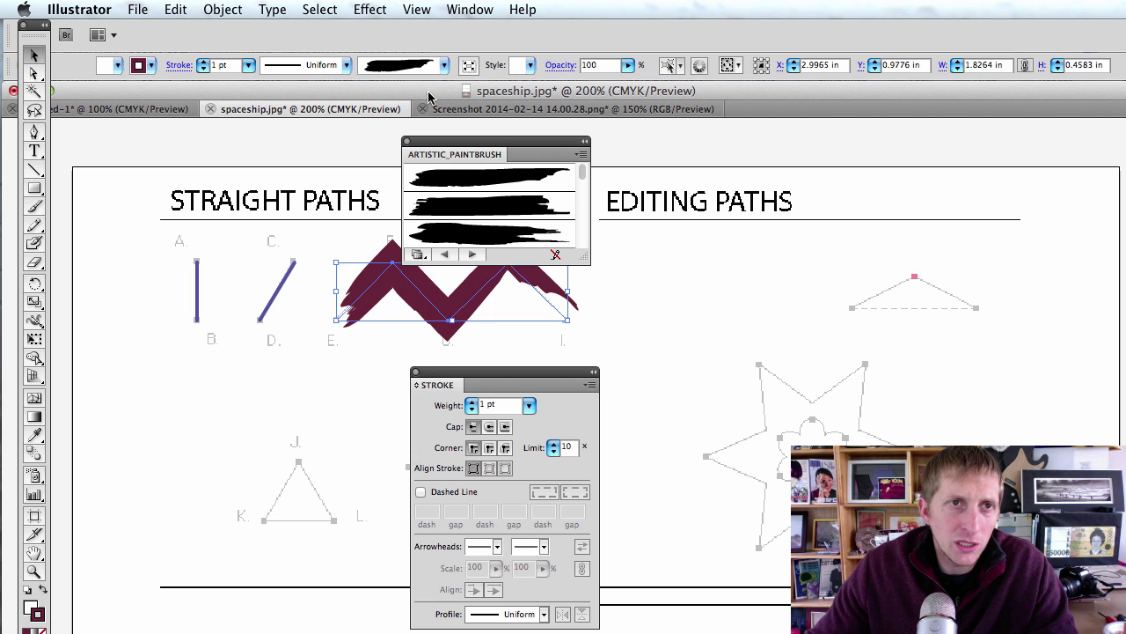
left_click(245, 67)
left_click(350, 42)
scroll(563, 132, "right", 1)
- Move the Artistic_Paintbrush library beside the Stroke panel, clear of the Editing Paths triangle
left_click_drag(520, 143, 651, 139)
left_click(644, 319)
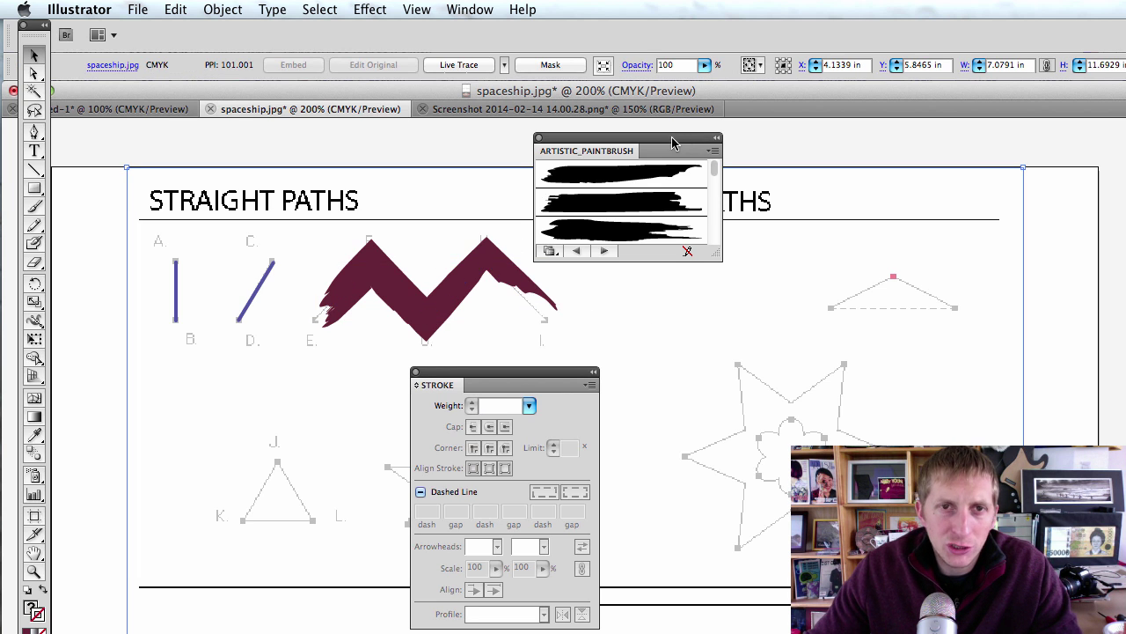
left_click_drag(701, 155, 767, 438)
scroll(868, 232, "right", 10)
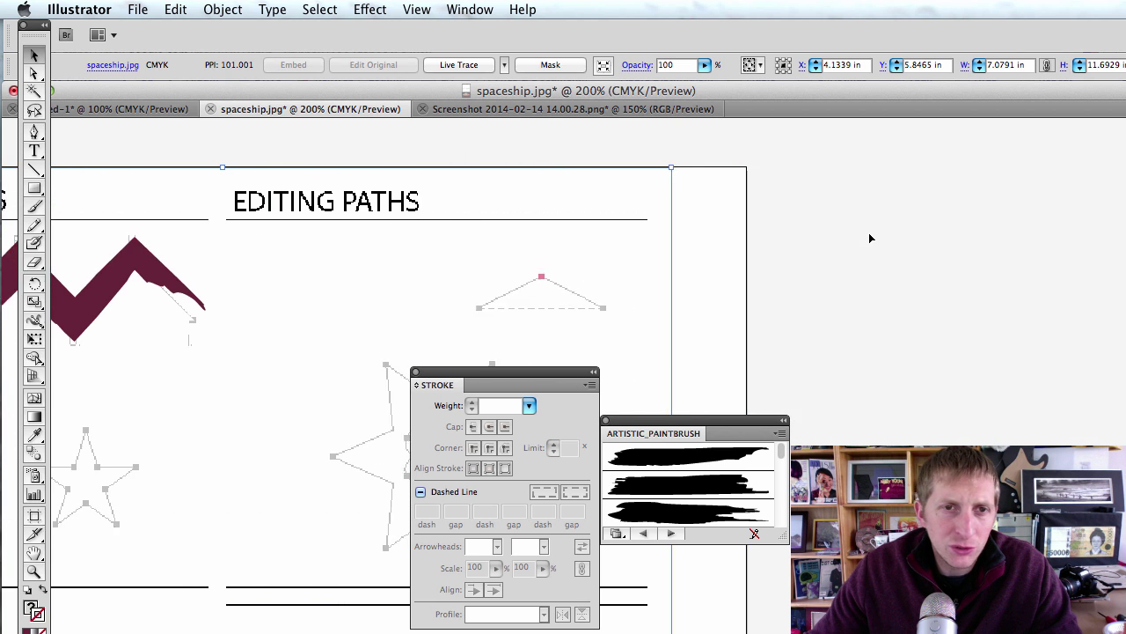
scroll(869, 232, "right", 3)
scroll(869, 232, "down", 1)
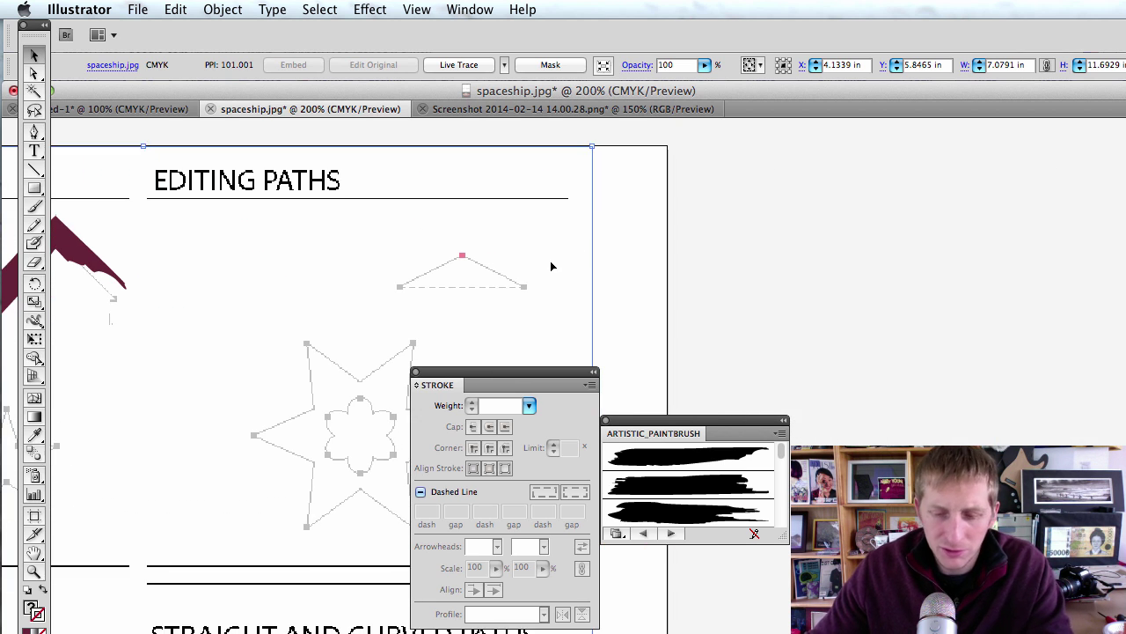
scroll(552, 265, "left", 2)
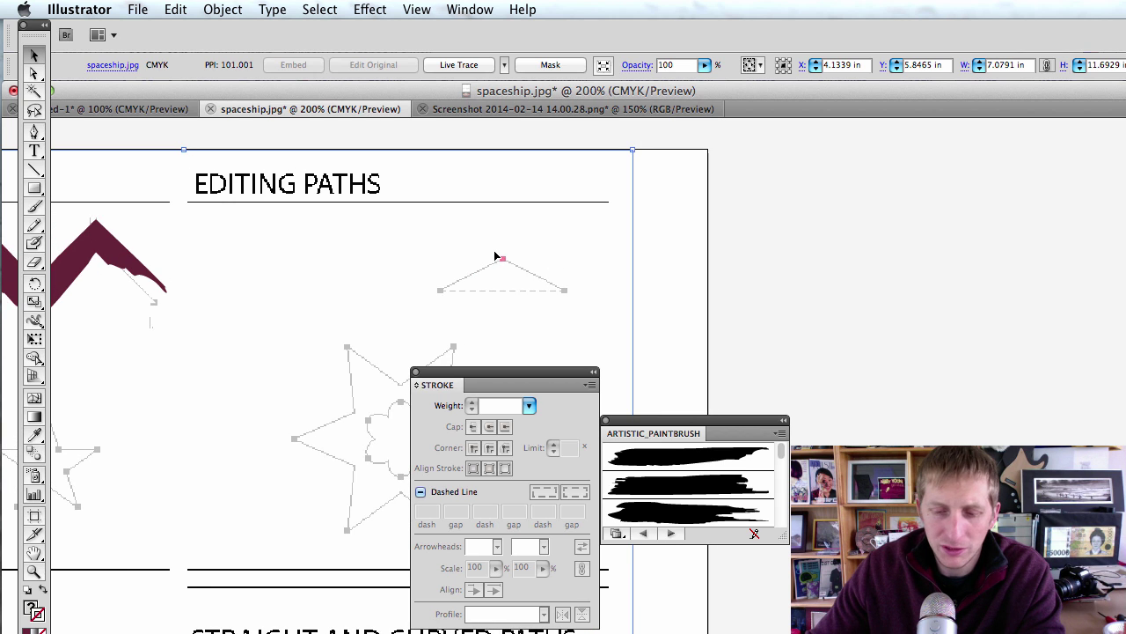
- Start a Pen tool path at the left end of the dashed line in the Editing Paths triangle
key("p")
scroll(475, 253, "left", 3)
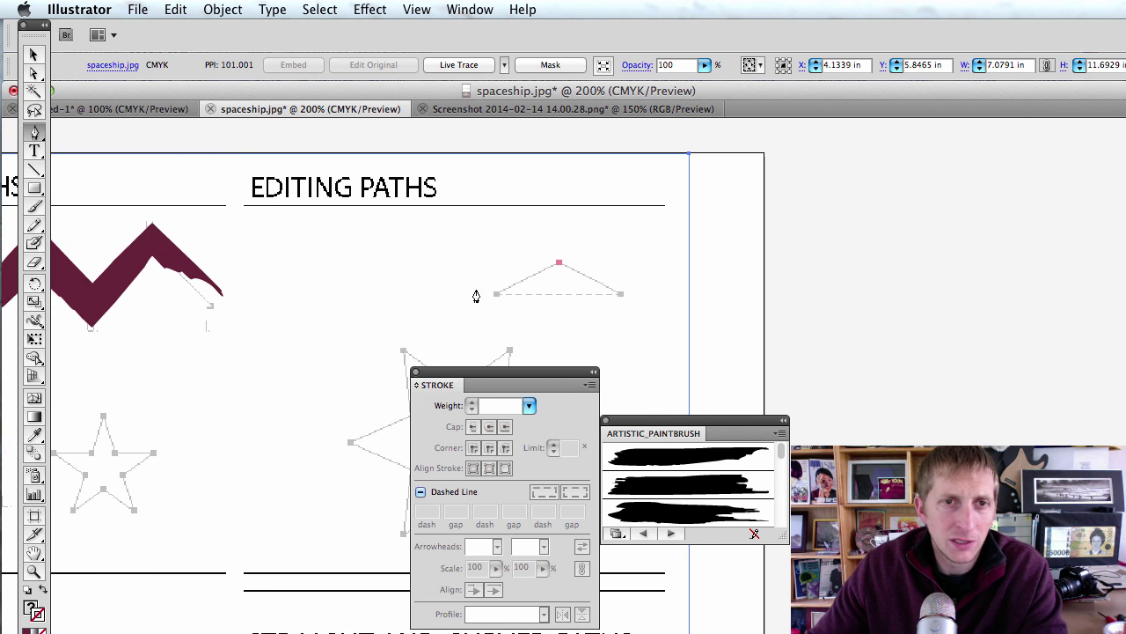
left_click(495, 296)
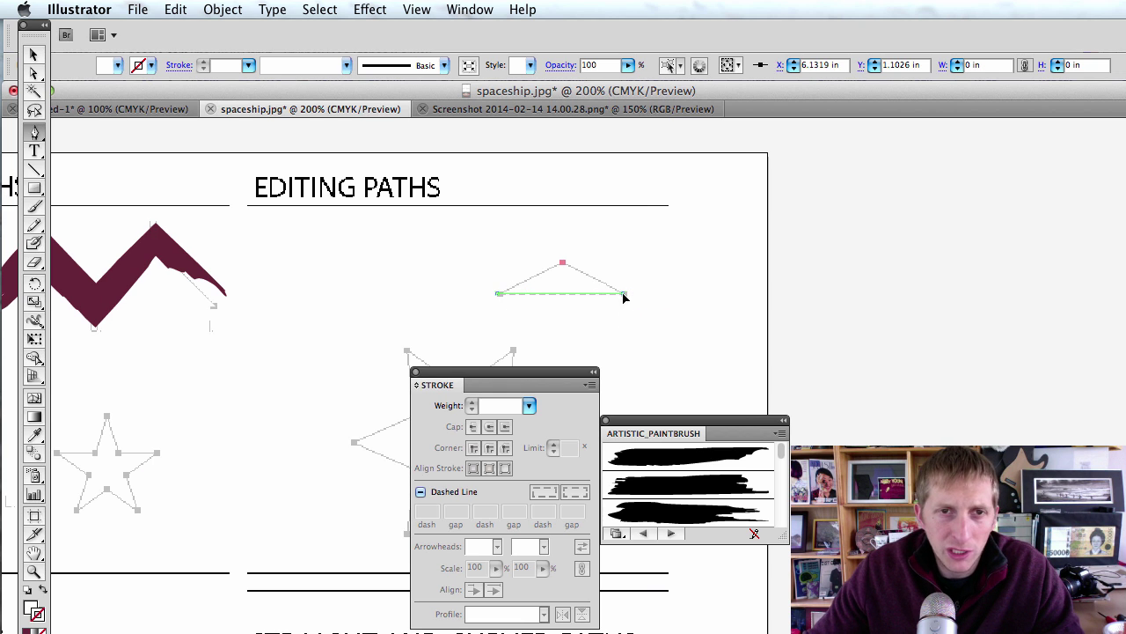
left_click(623, 300)
key("super+z")
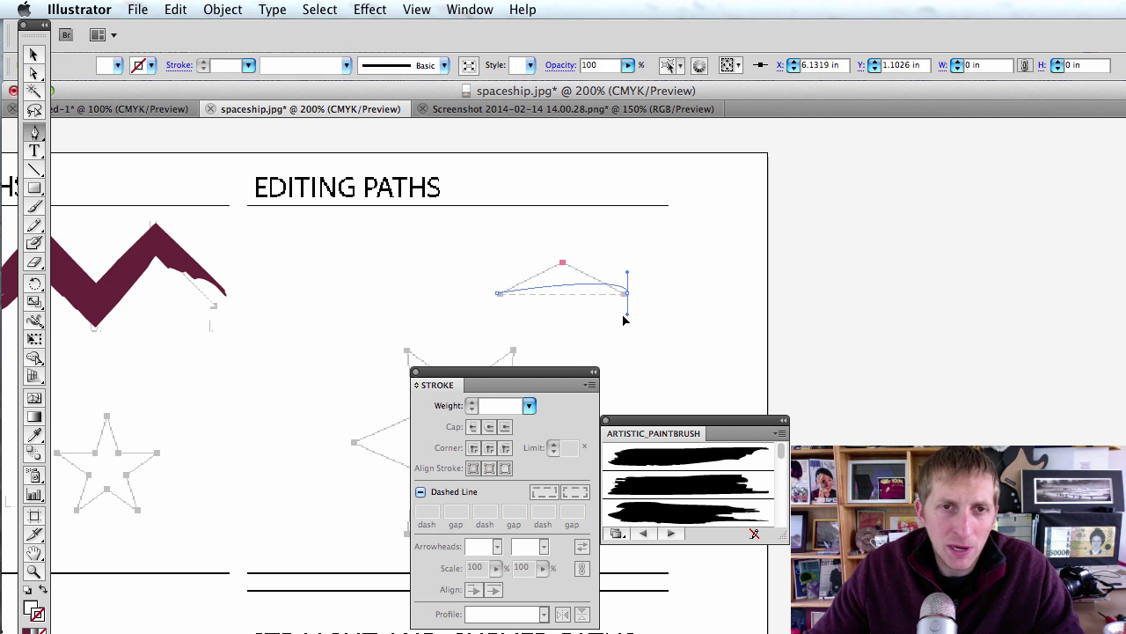
left_click_drag(626, 299, 638, 304)
key("super+z")
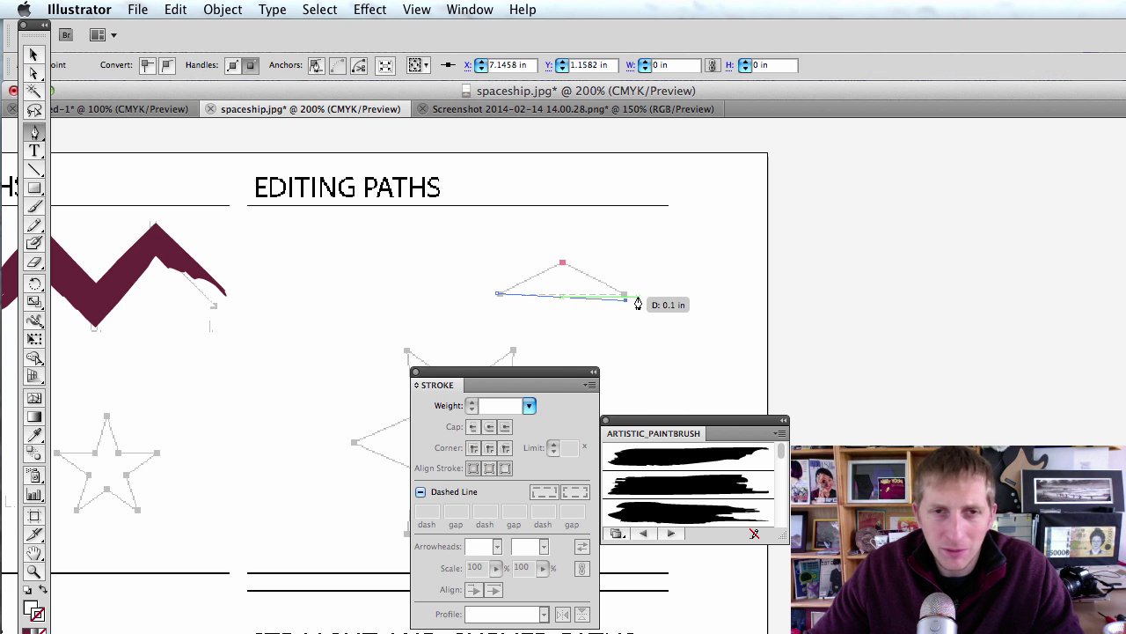
key("super+z")
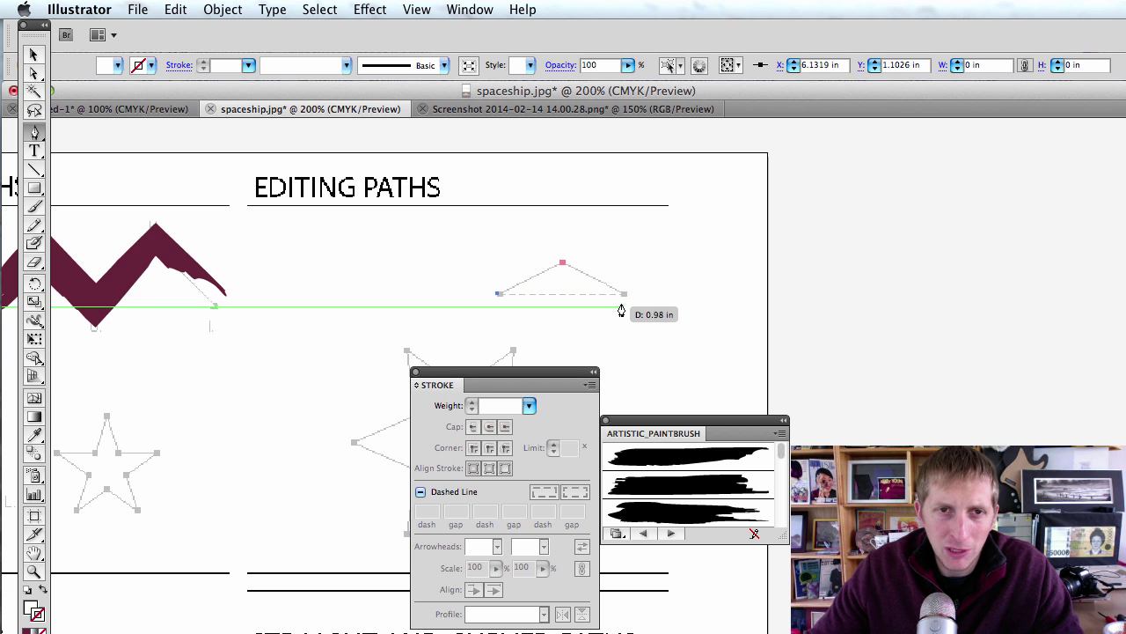
- Finish the path as a straight horizontal segment along the dashed line and add an anchor point at its middle
left_click(621, 310, "shift")
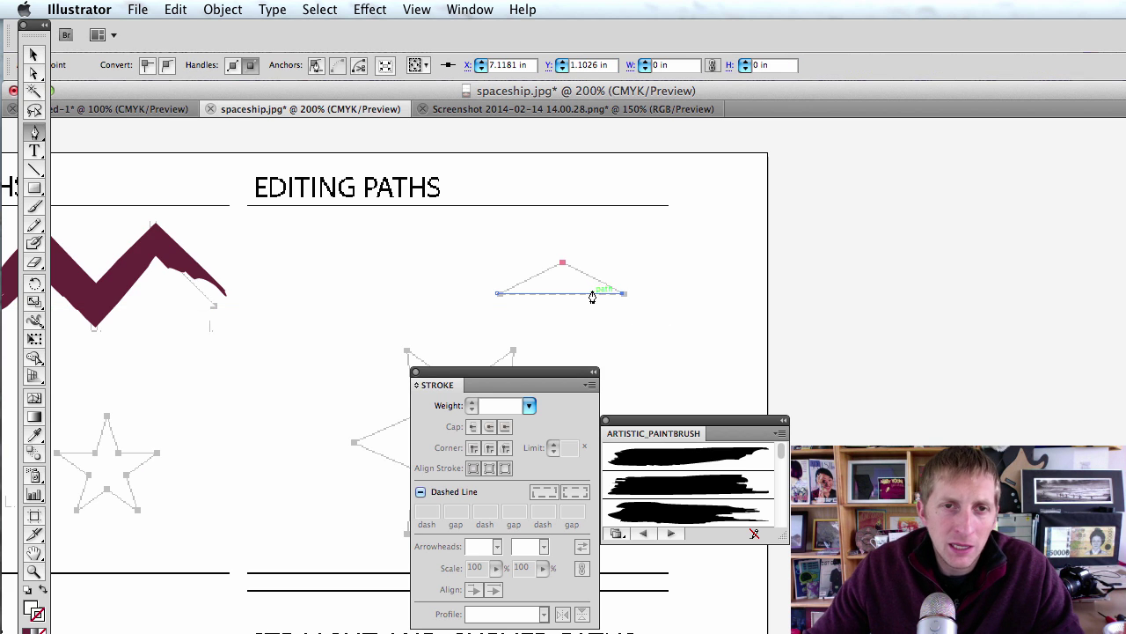
left_click_drag(566, 301, 566, 272)
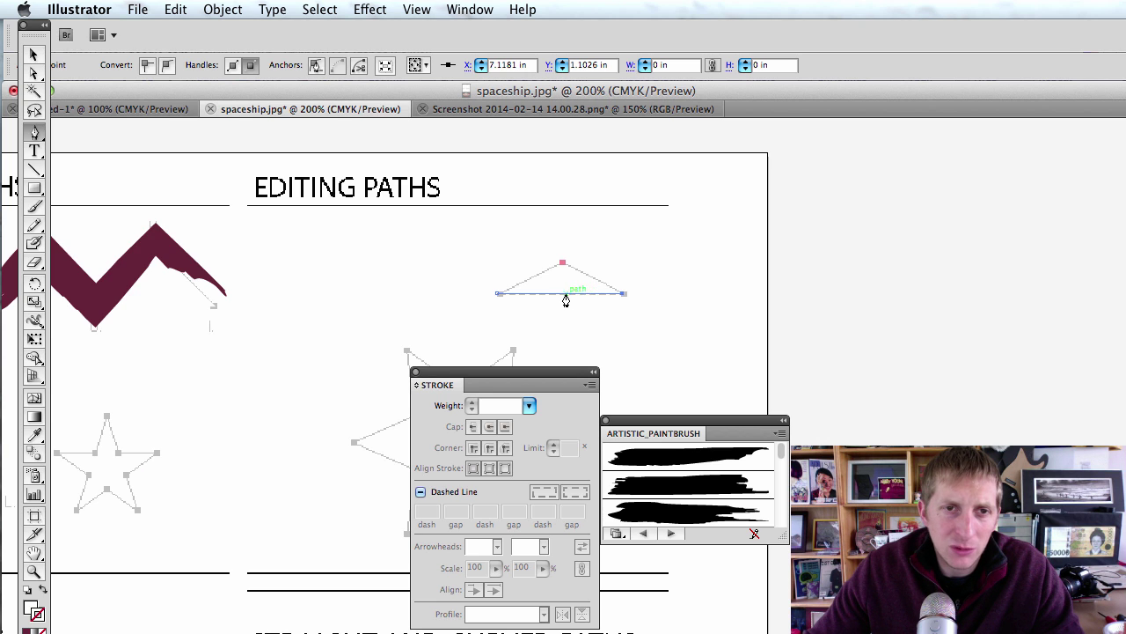
left_click(499, 293)
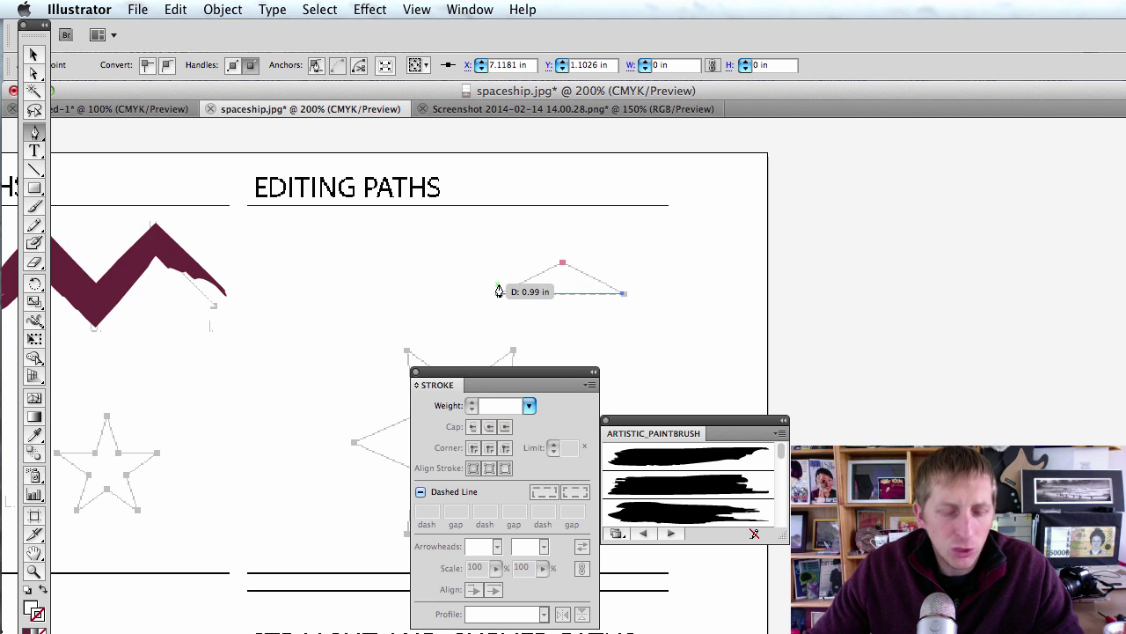
left_click_drag(35, 137, 79, 162)
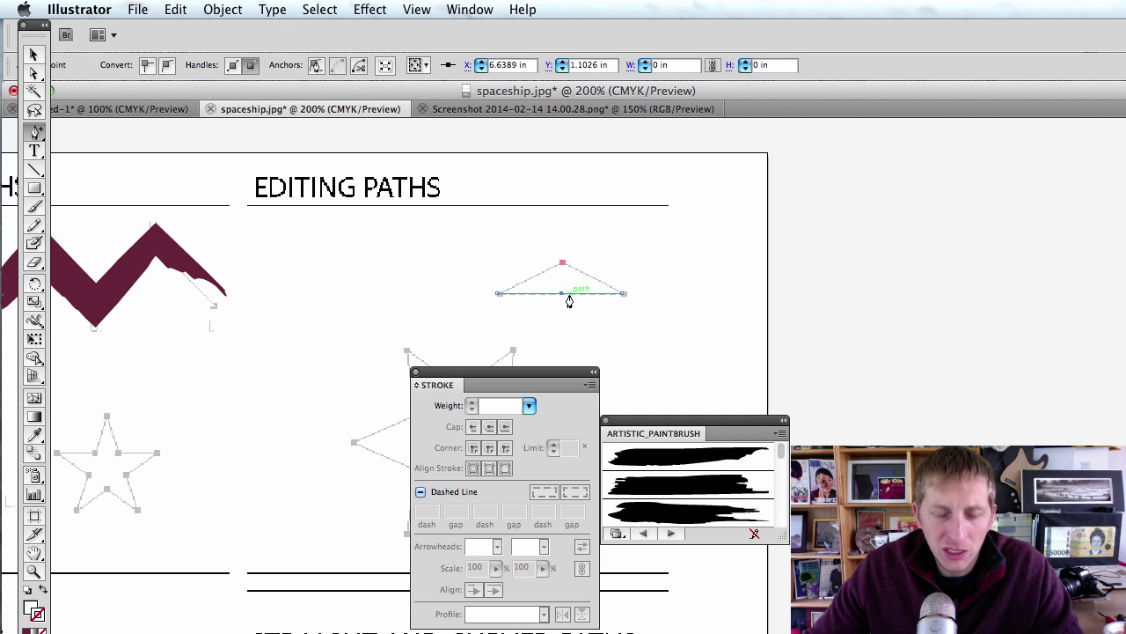
- Raise the path's middle anchor to the triangle's red peak point and give the path a 1 pt stroke
key("a")
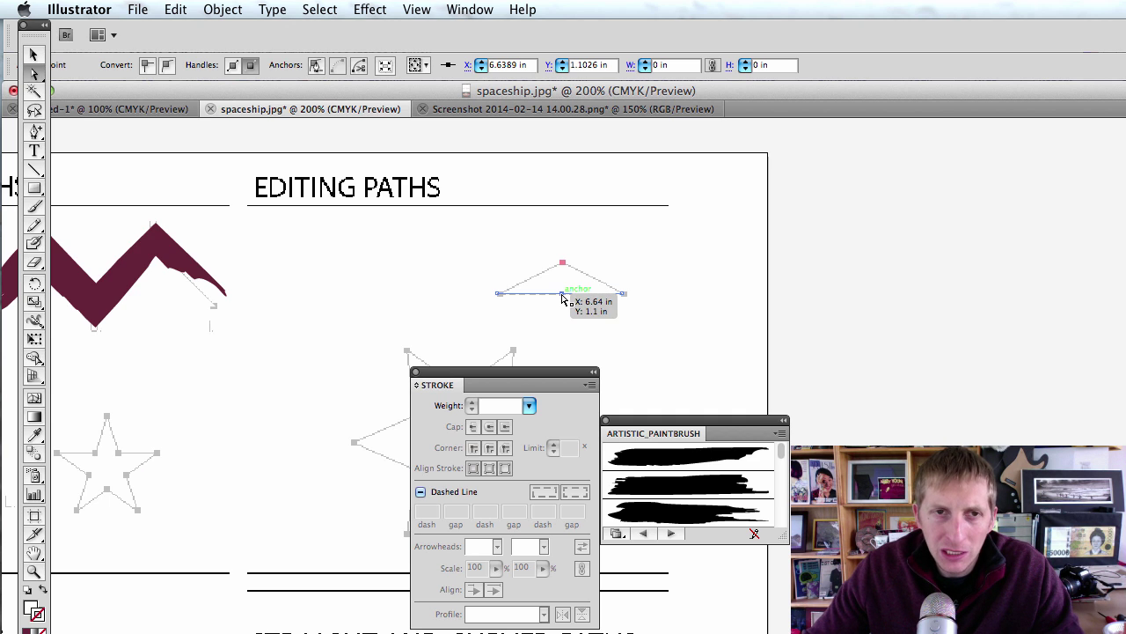
left_click_drag(563, 298, 561, 261)
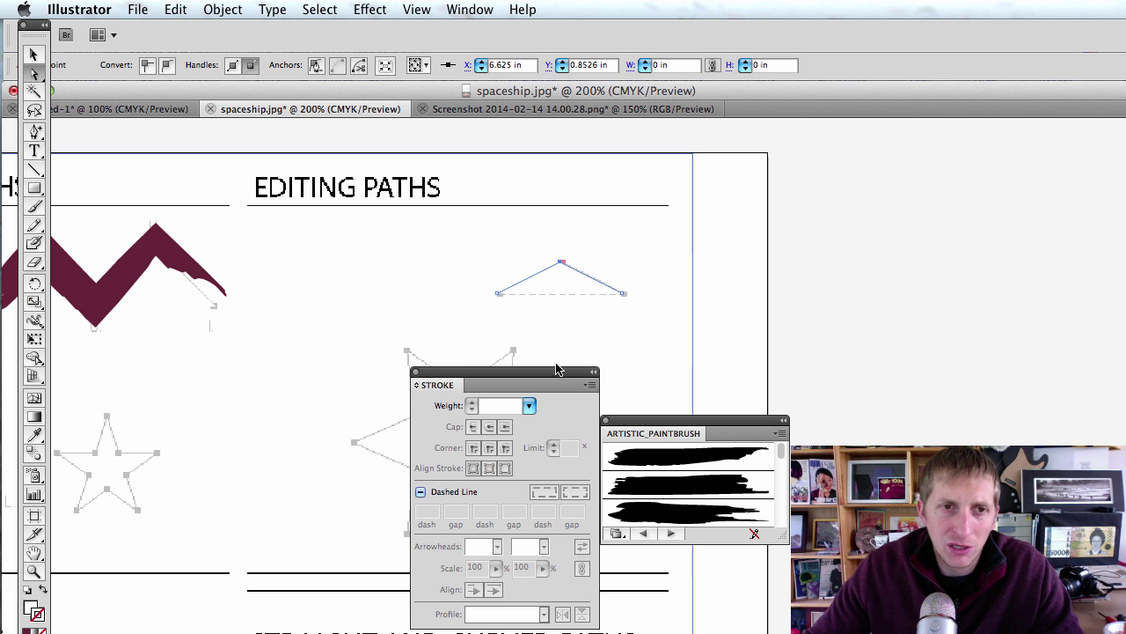
left_click(529, 406)
left_click(527, 402)
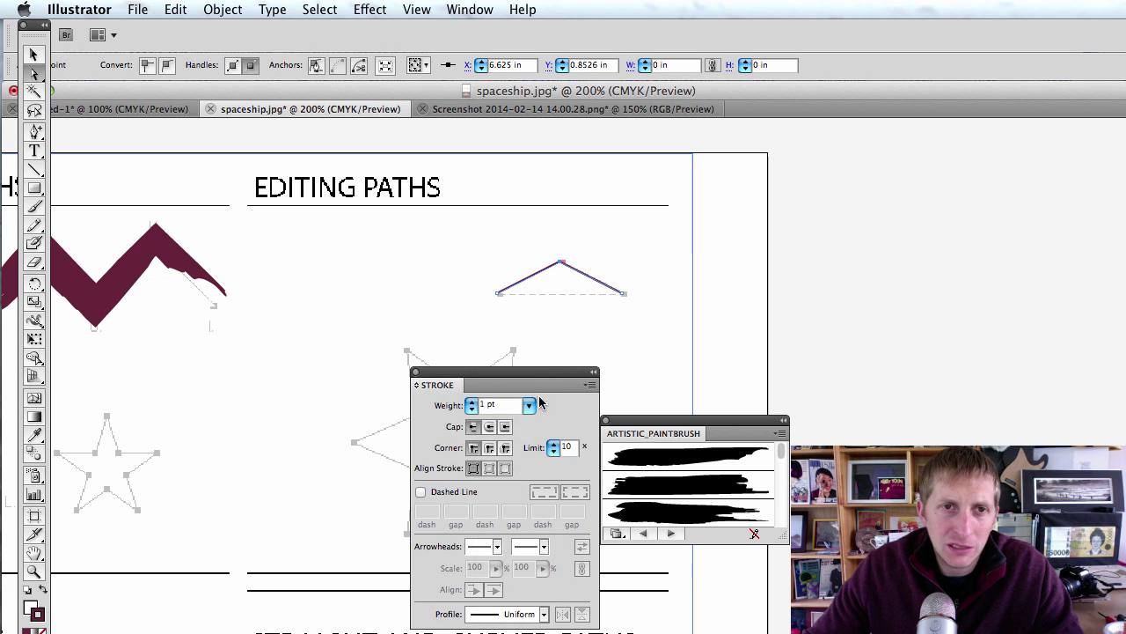
left_click(507, 327)
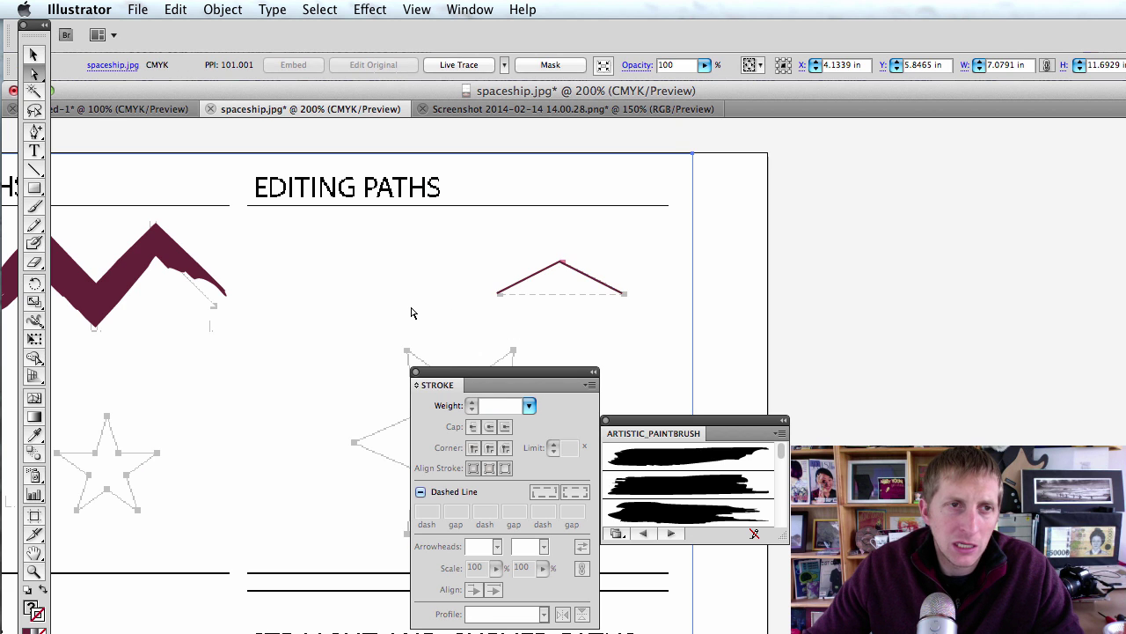
- Raise the maroon brushed zigzag's middle anchor at G above the F and H peaks so the path forms one tall peak, then deselect it
scroll(411, 312, "left", 5)
scroll(411, 312, "left", 5)
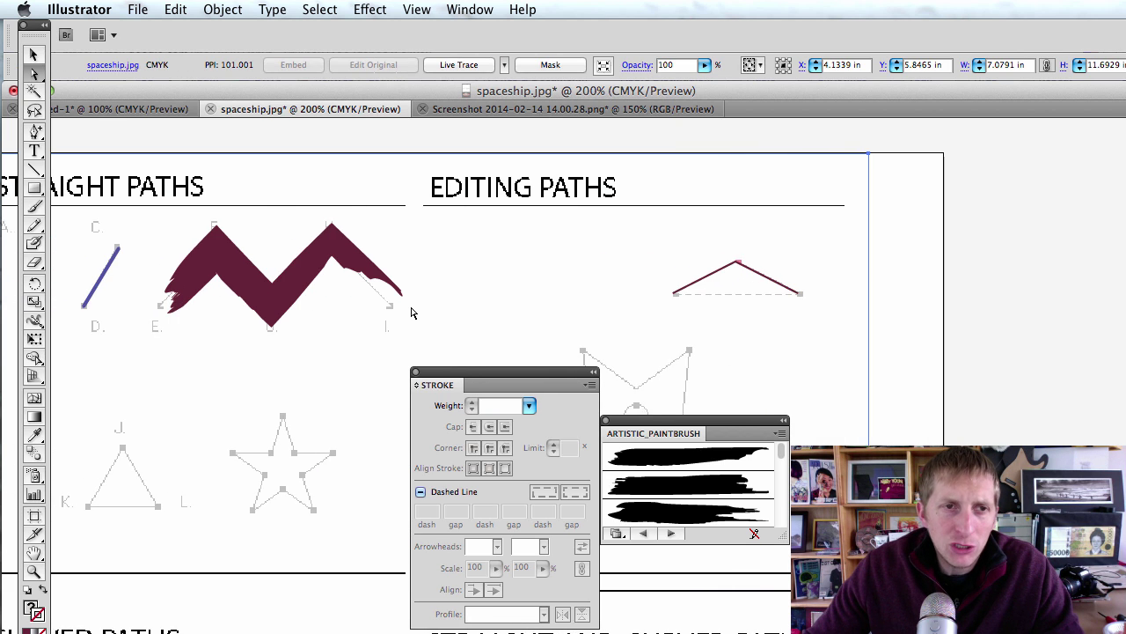
left_click(271, 313)
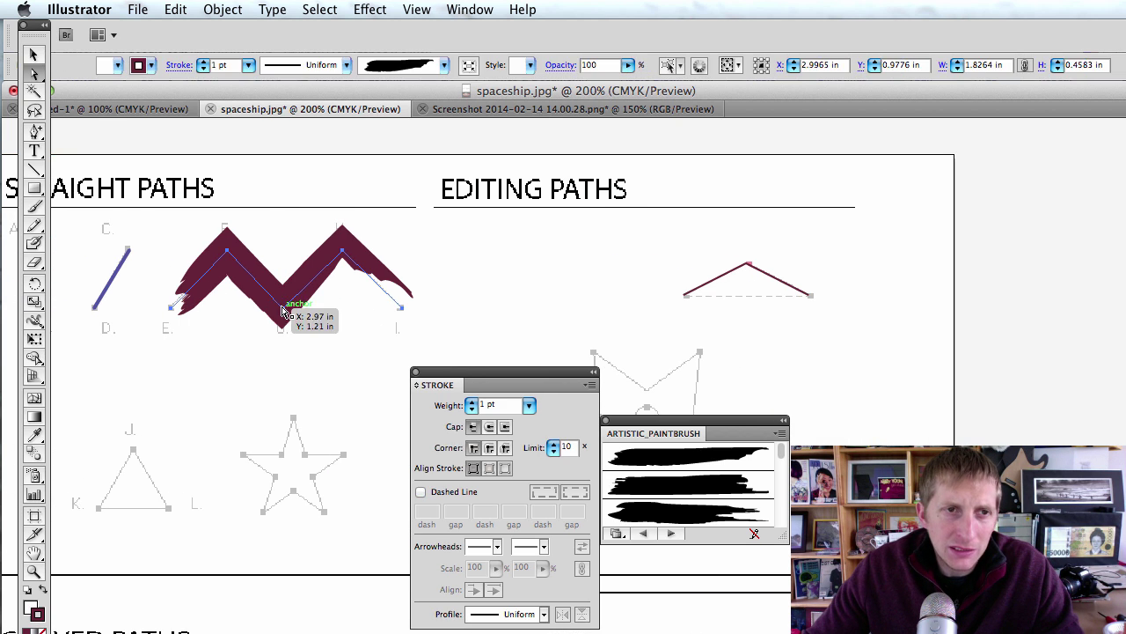
scroll(432, 292, "left", 3)
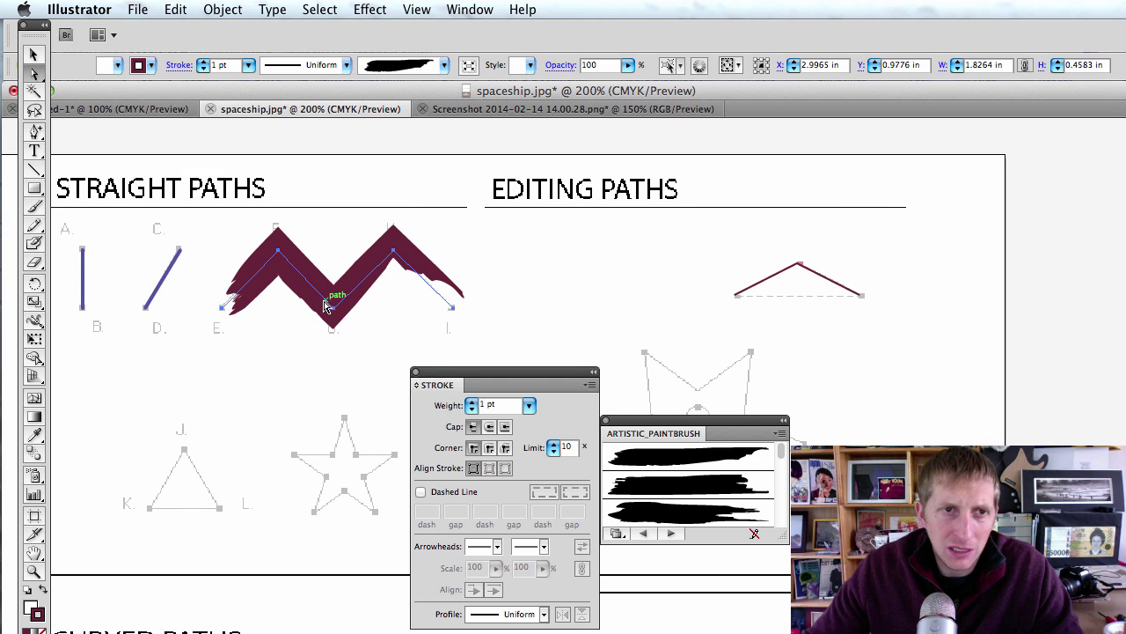
left_click(334, 309)
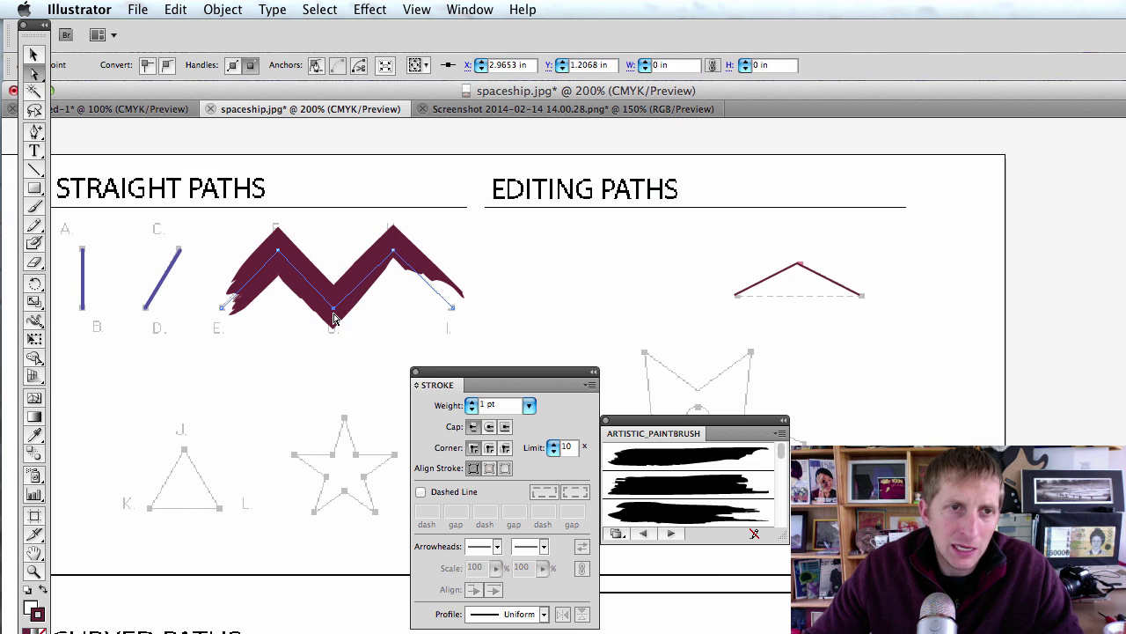
left_click_drag(334, 310, 335, 278)
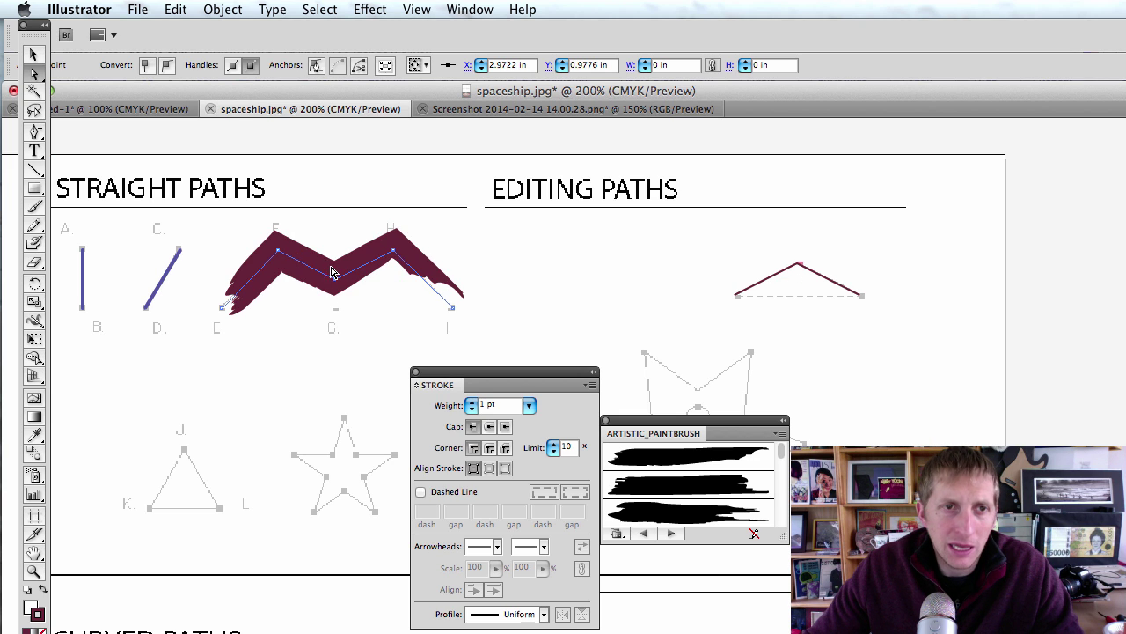
left_click_drag(334, 279, 329, 177)
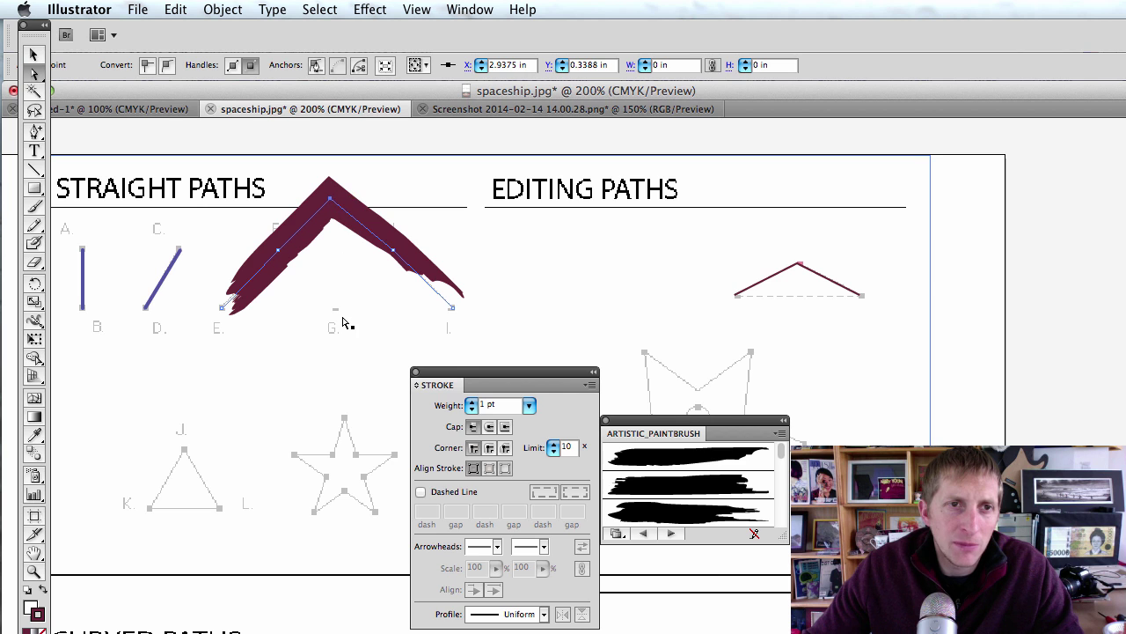
left_click(300, 323)
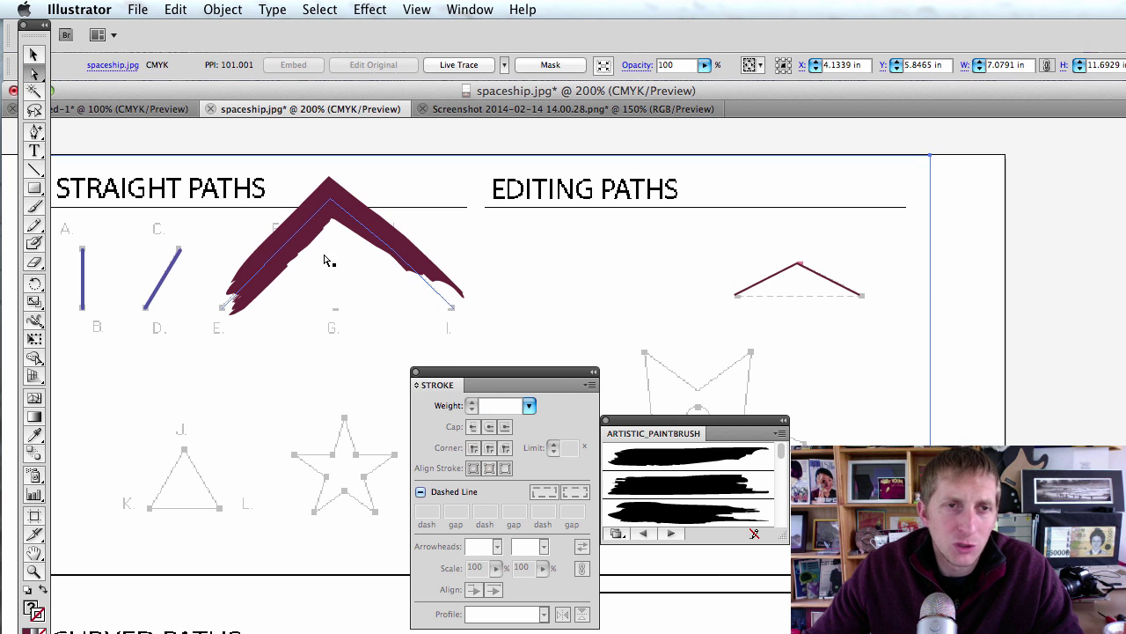
- Trace the J-K-L triangle under Straight Paths with the Pen tool, starting at K, passing through J and L, and closing the path at K
scroll(440, 344, "down", 3)
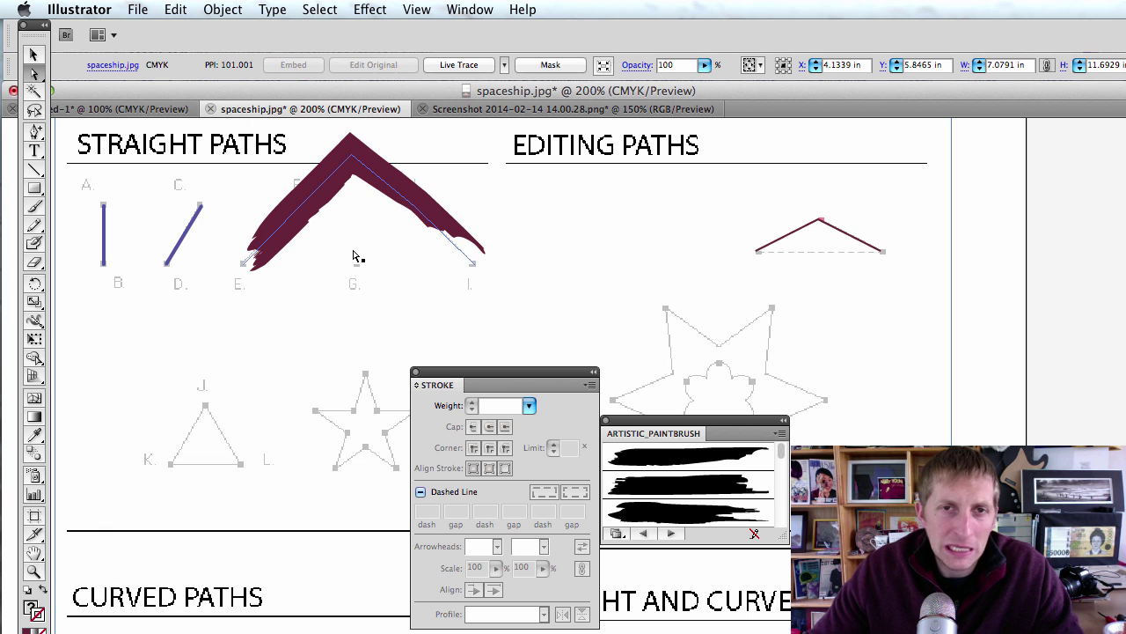
left_click(819, 221)
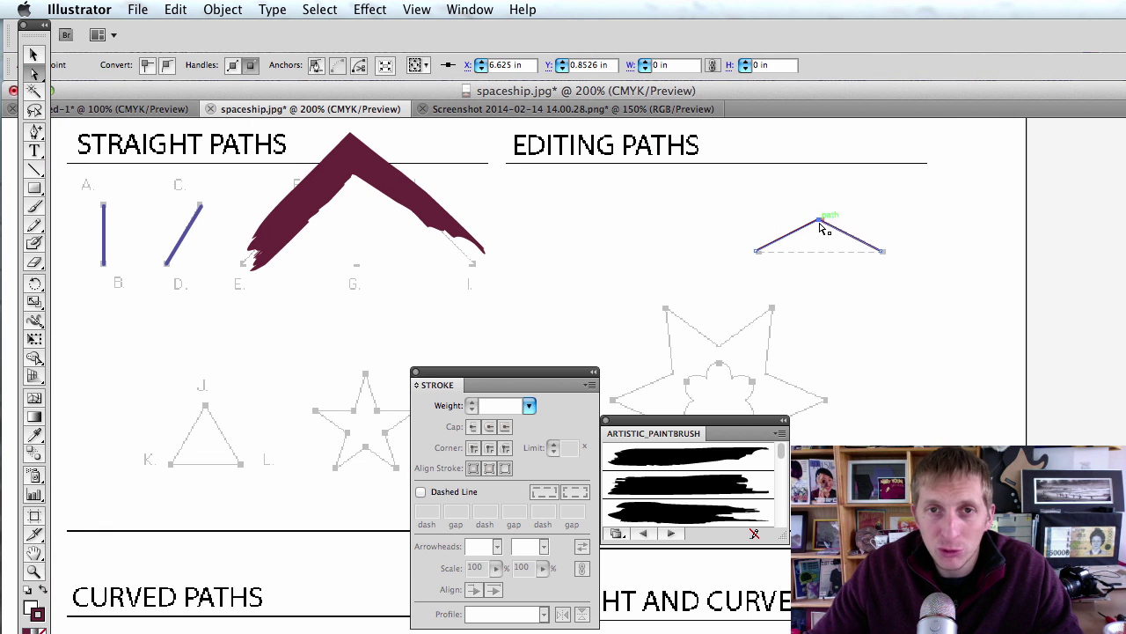
scroll(341, 290, "down", 5)
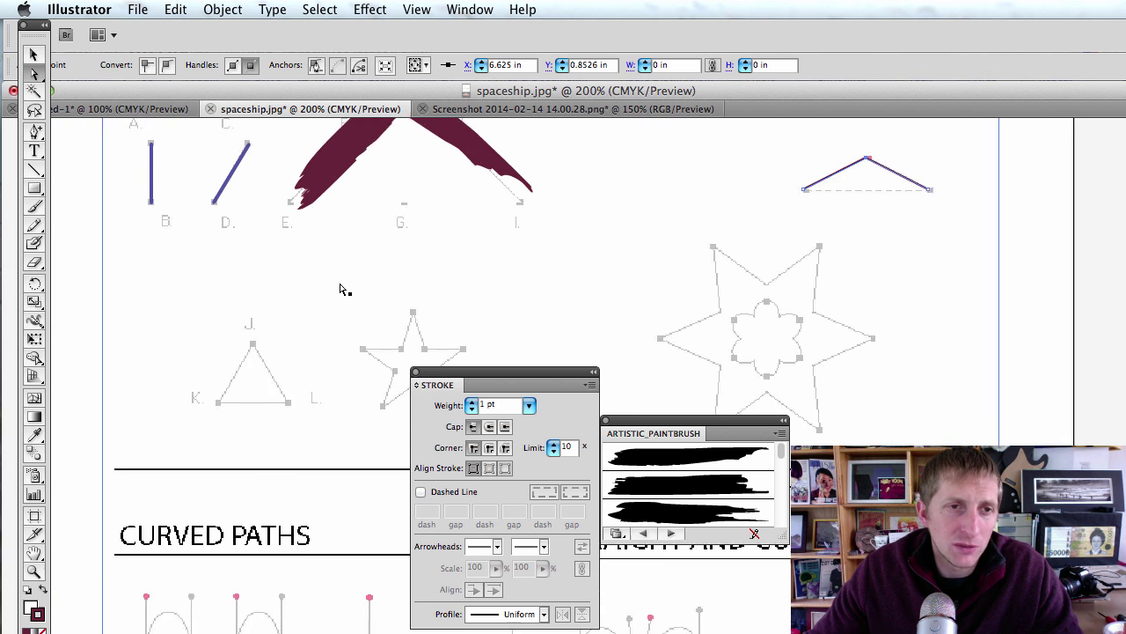
scroll(341, 290, "down", 4)
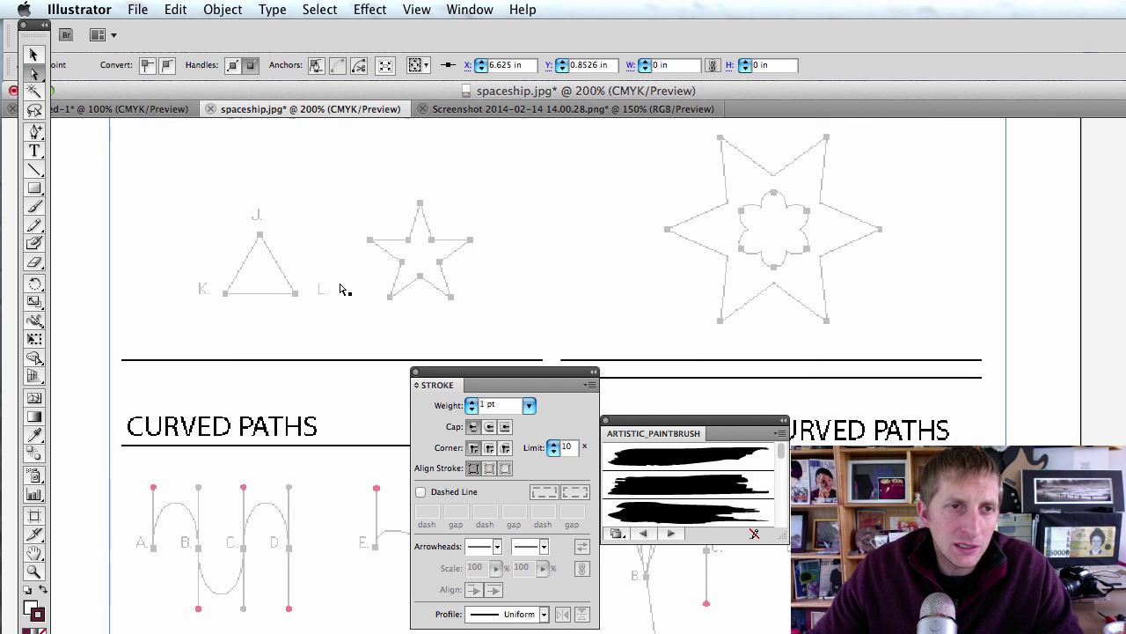
scroll(341, 289, "down", 2)
key("p")
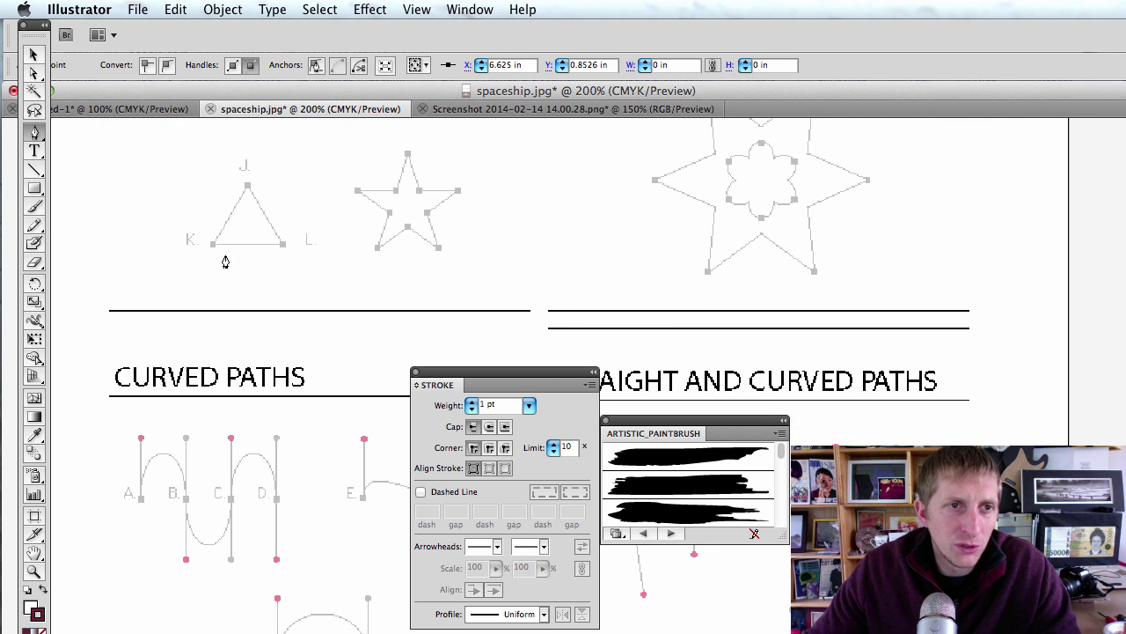
left_click(216, 245)
left_click(250, 186)
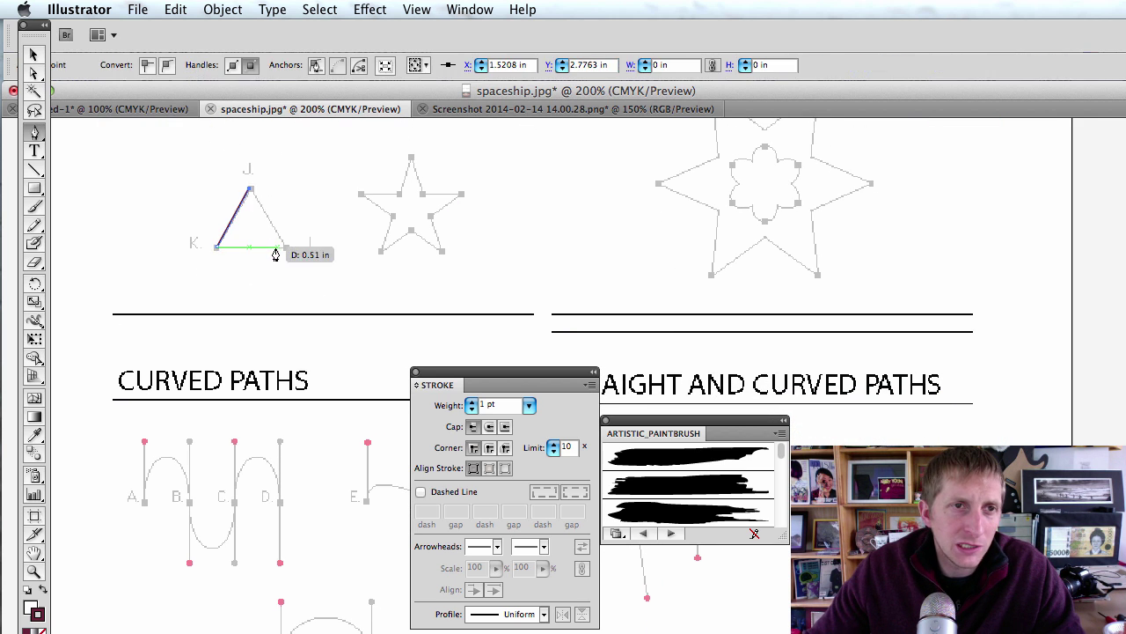
left_click(291, 247)
left_click(216, 247)
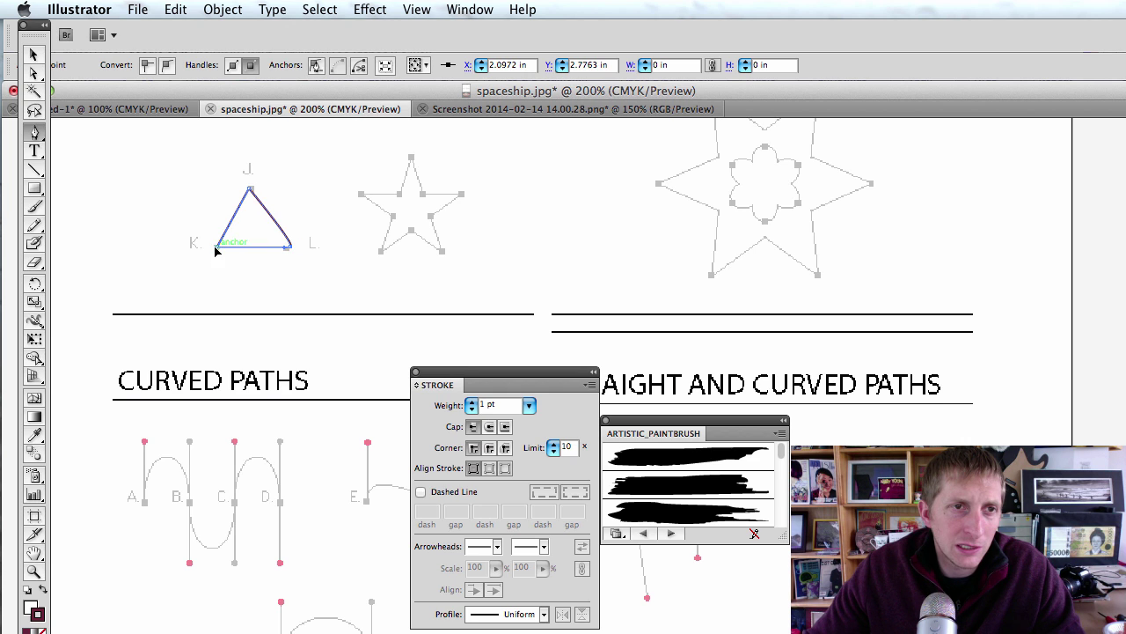
- Fill the J-K-L triangle with a medium blue at hue 200, saturation 83% and brightness 71%
scroll(258, 276, "down", 1)
scroll(268, 267, "right", 1)
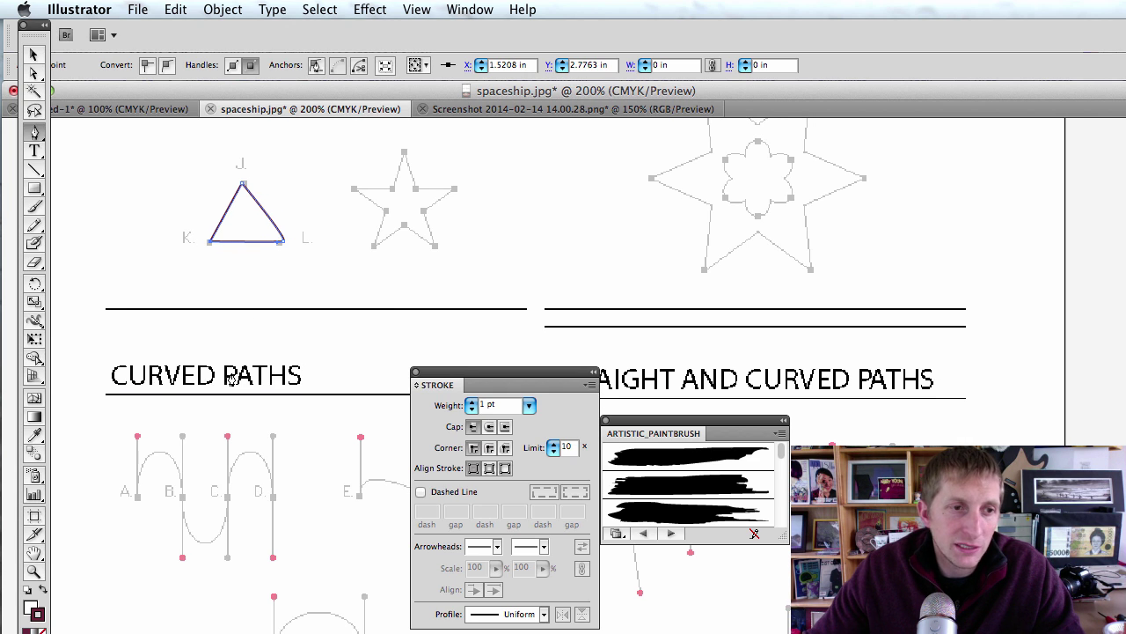
double_click(31, 608)
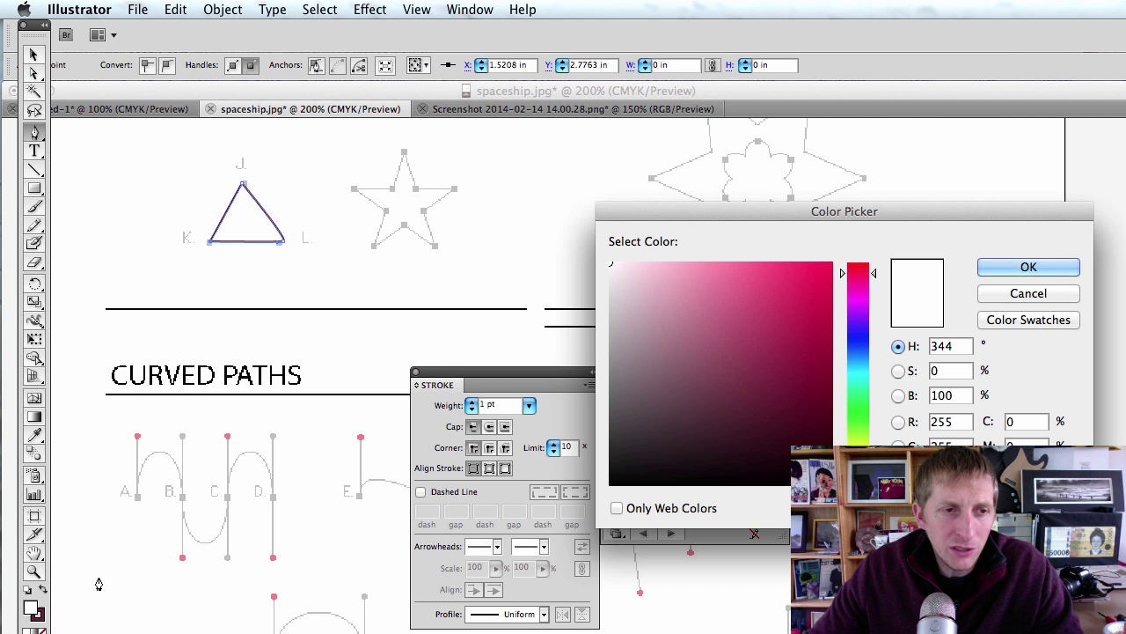
left_click(854, 362)
left_click(794, 327)
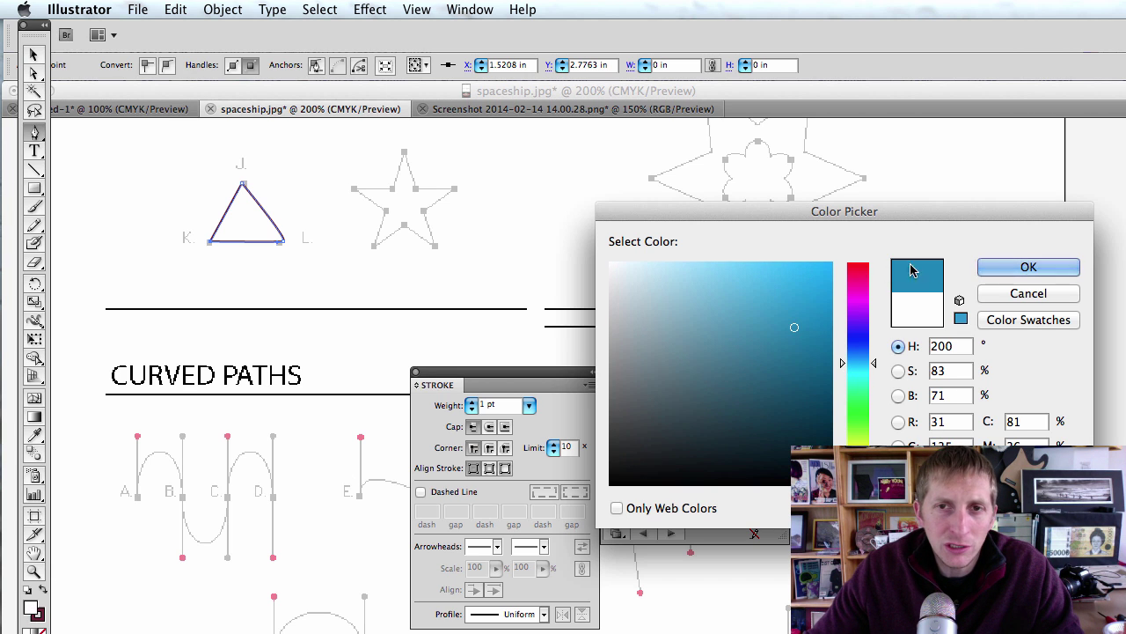
key("Return")
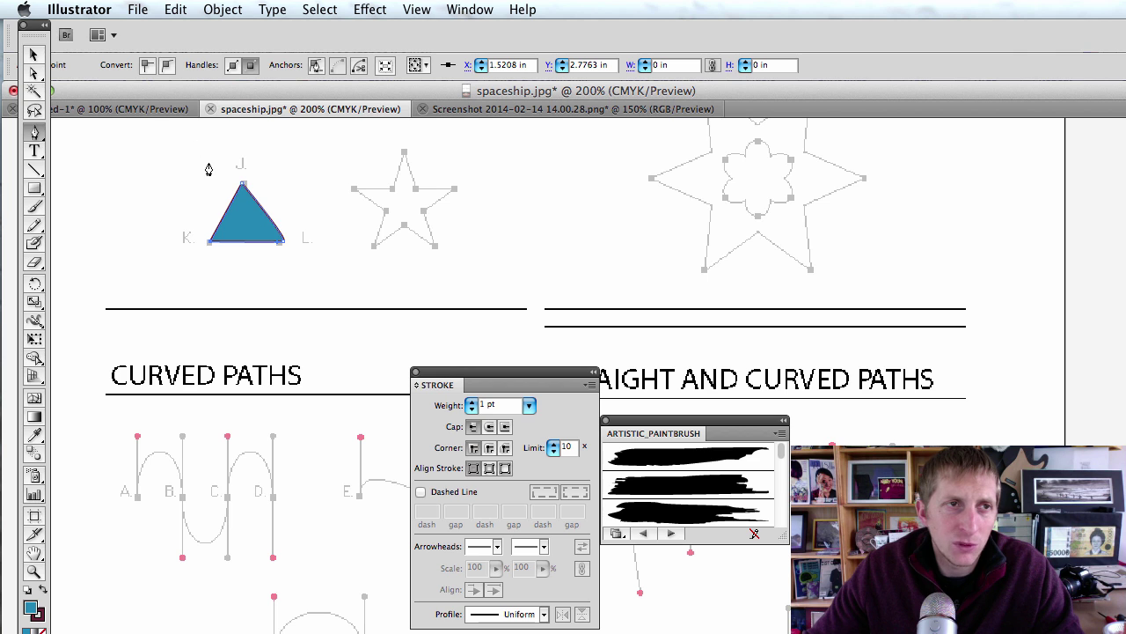
- Deselect the triangle and start a Pen tool path on the five-pointed star, running from its left tip over the top tip to the right tip
left_click(35, 56)
left_click(380, 195)
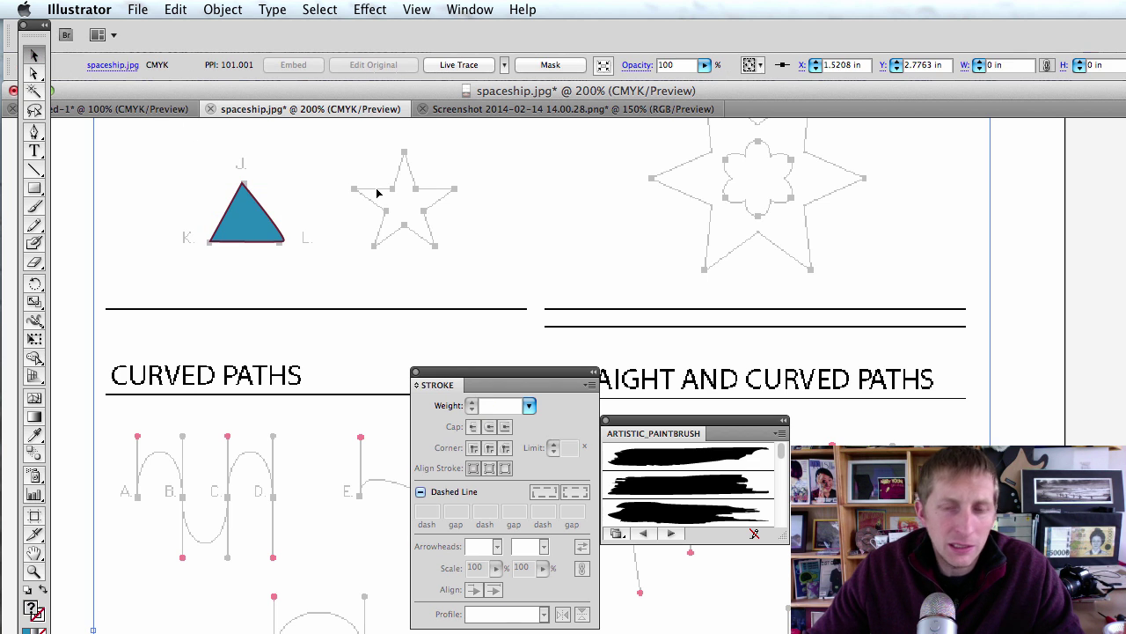
key("p")
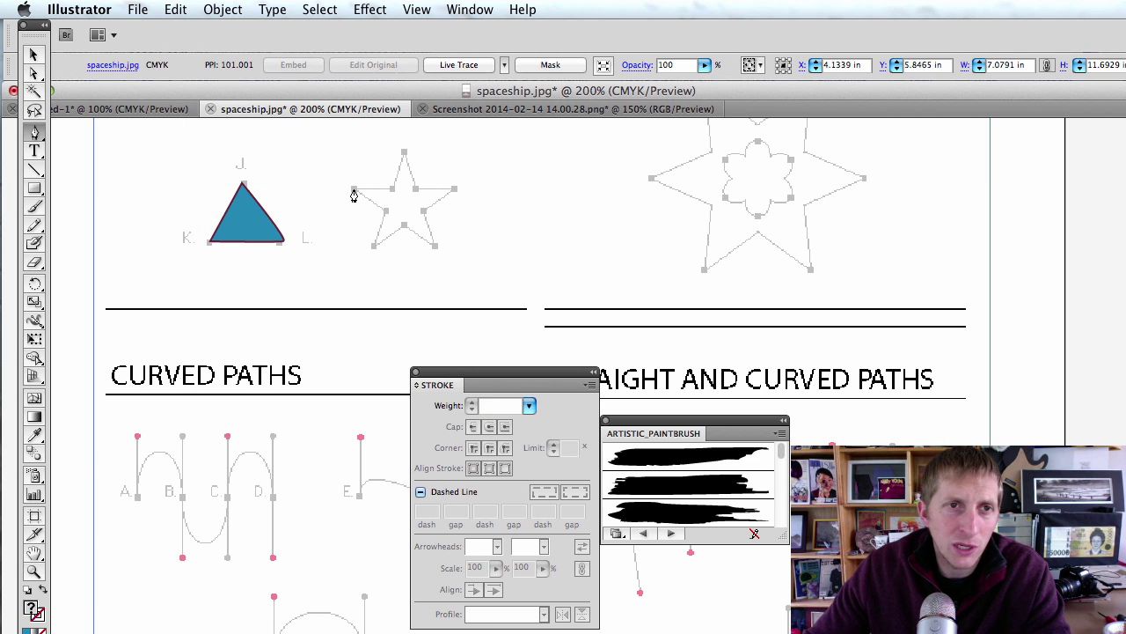
left_click(353, 188)
left_click(392, 188)
left_click(402, 157)
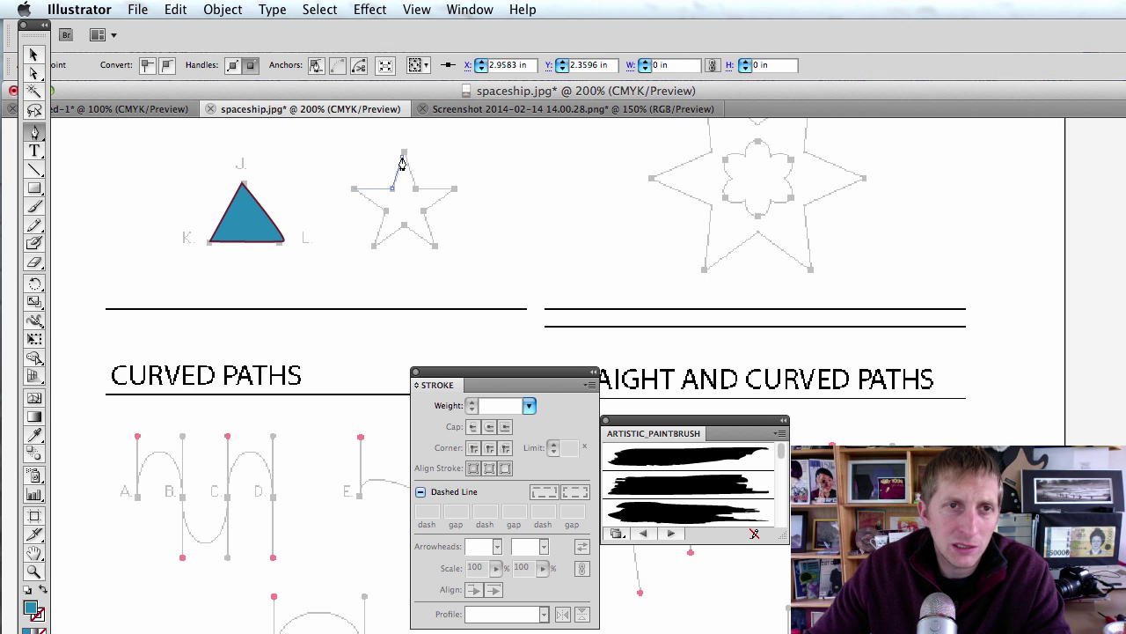
left_click(414, 189)
left_click(454, 188)
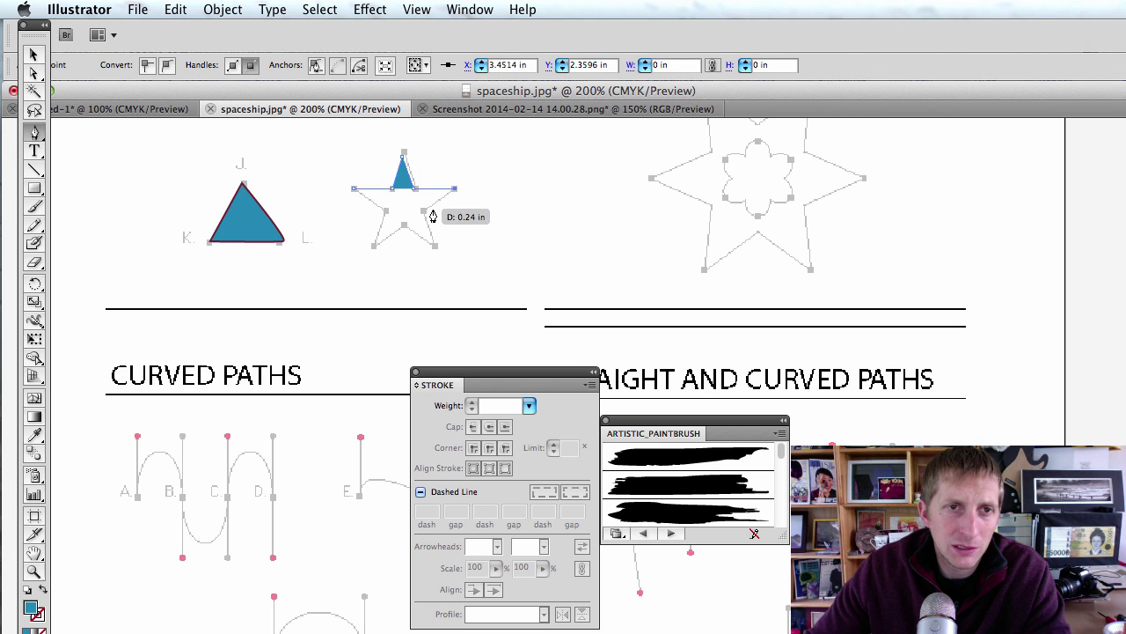
- Continue the five-pointed star's path around its two lower tips, close it at the left tip and deselect it
left_click(424, 212)
left_click(435, 246)
left_click(404, 225)
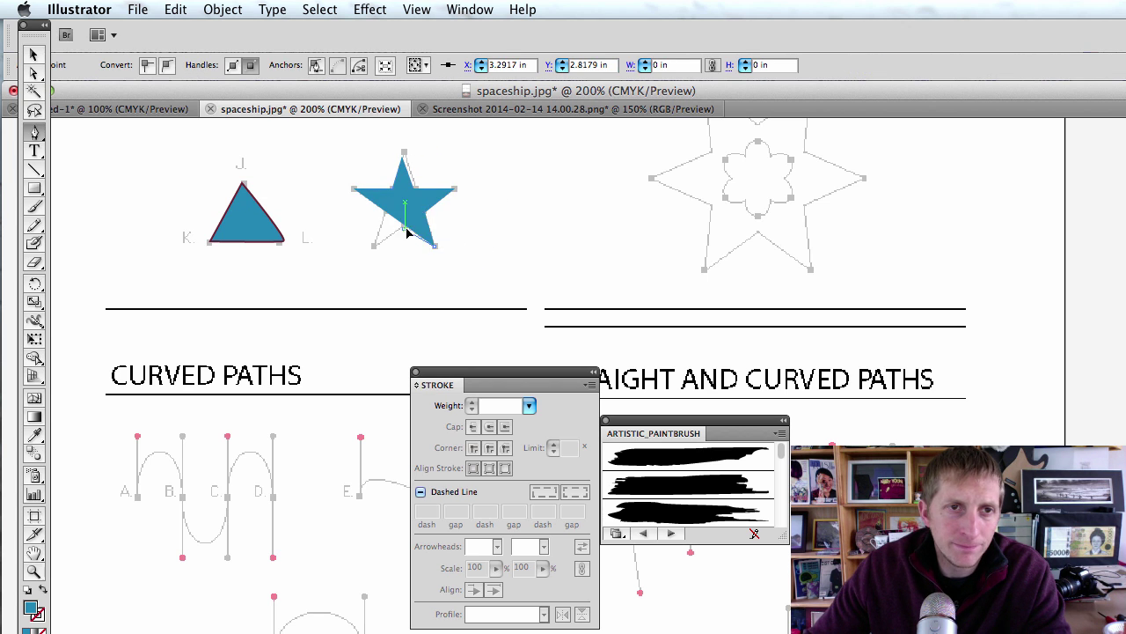
left_click(374, 245)
left_click(381, 213)
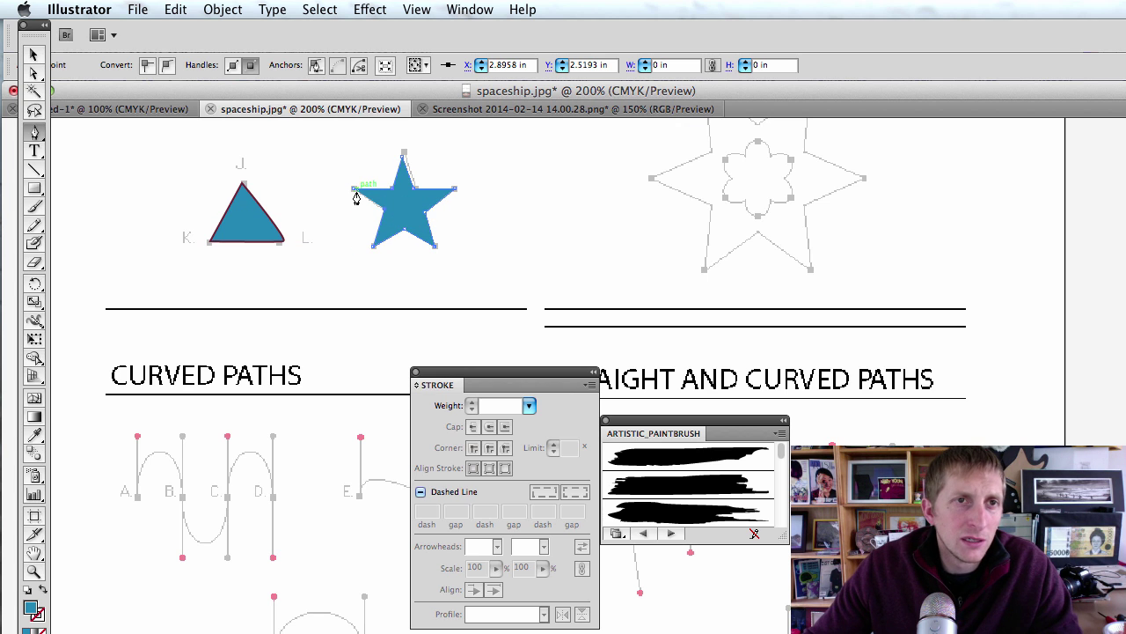
left_click(355, 189)
scroll(490, 282, "up", 3)
left_click(33, 54)
left_click(560, 164)
- Start a Pen tool path on the six-pointed star from its upper-left inner corner, over both upper tips and around the right tip
scroll(734, 236, "right", 2)
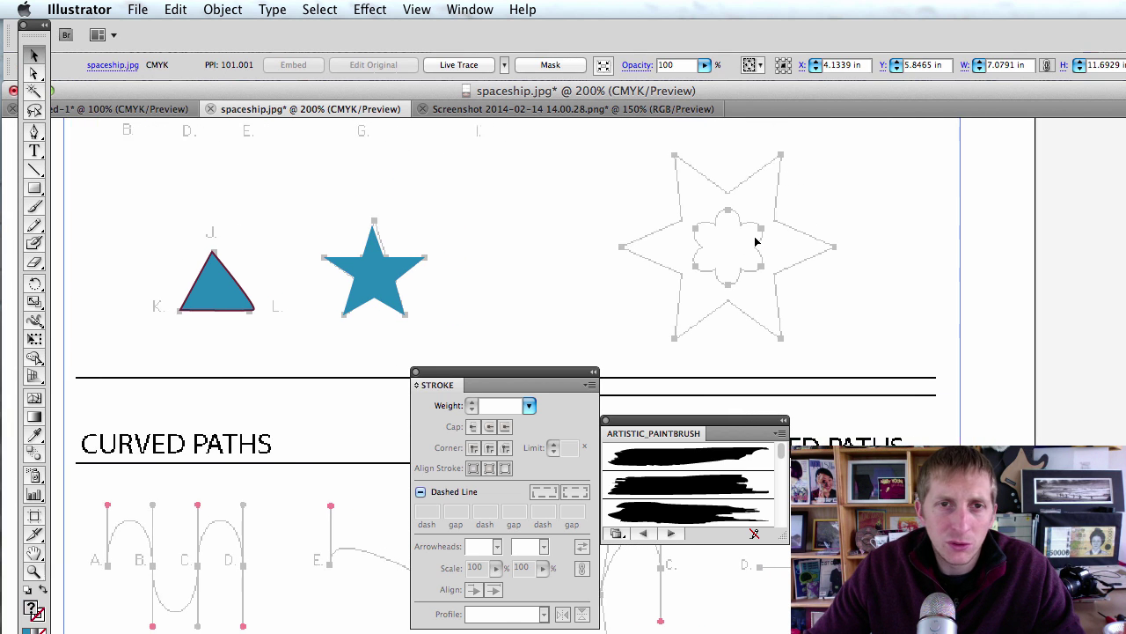
scroll(755, 238, "right", 15)
scroll(741, 245, "left", 8)
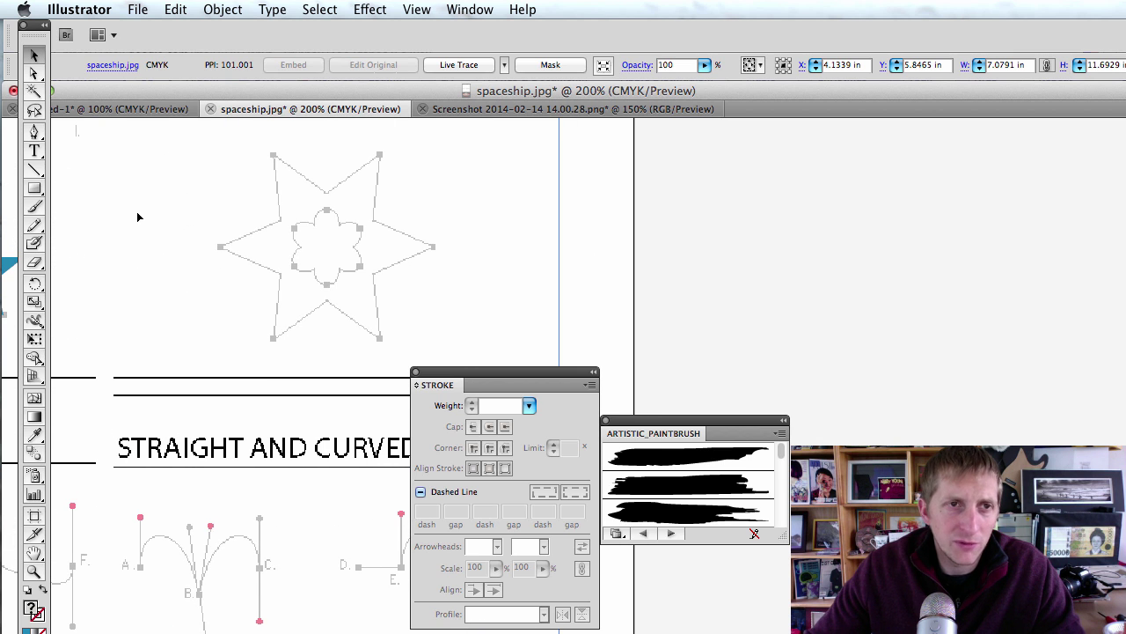
scroll(132, 212, "left", 1)
key("p")
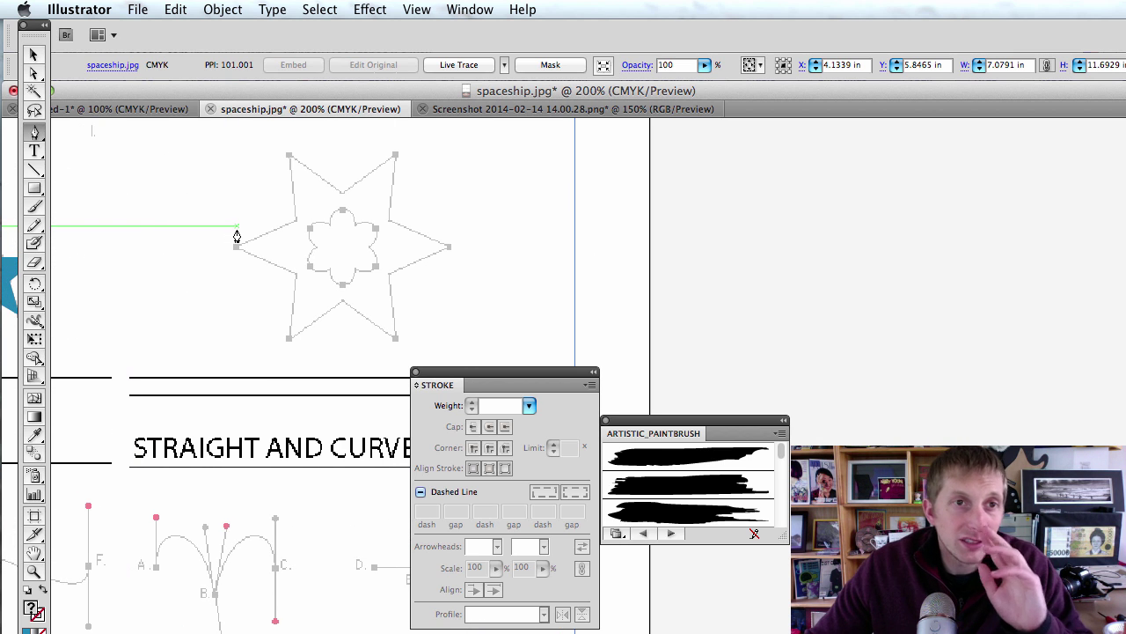
left_click(295, 219)
left_click(289, 156)
left_click(343, 190)
left_click(396, 157)
left_click(390, 219)
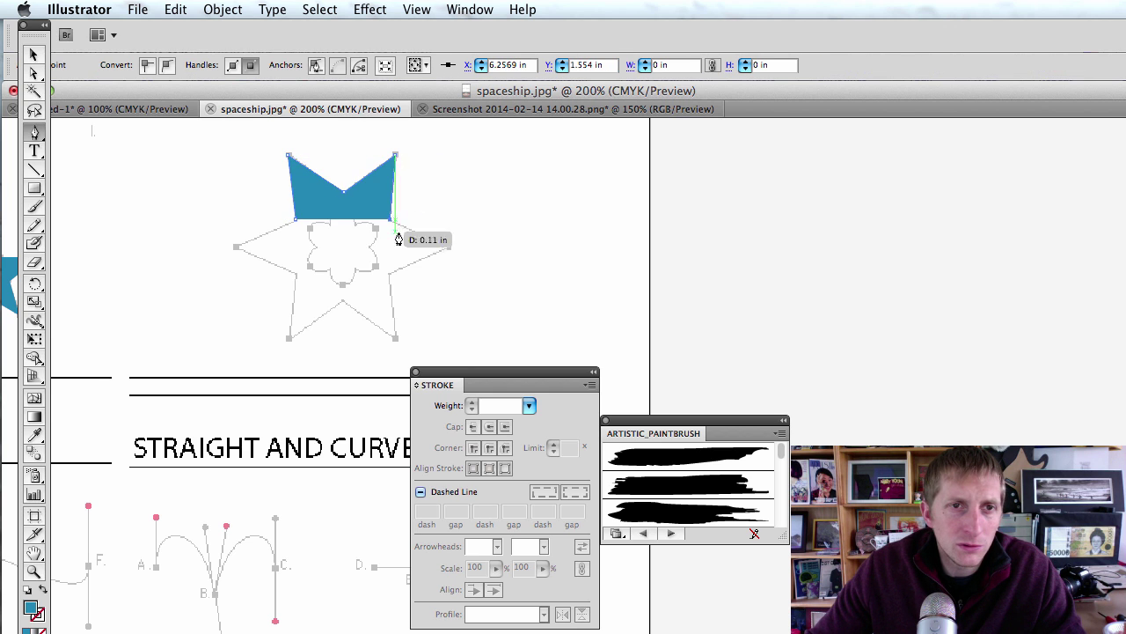
left_click(449, 246)
left_click(390, 273)
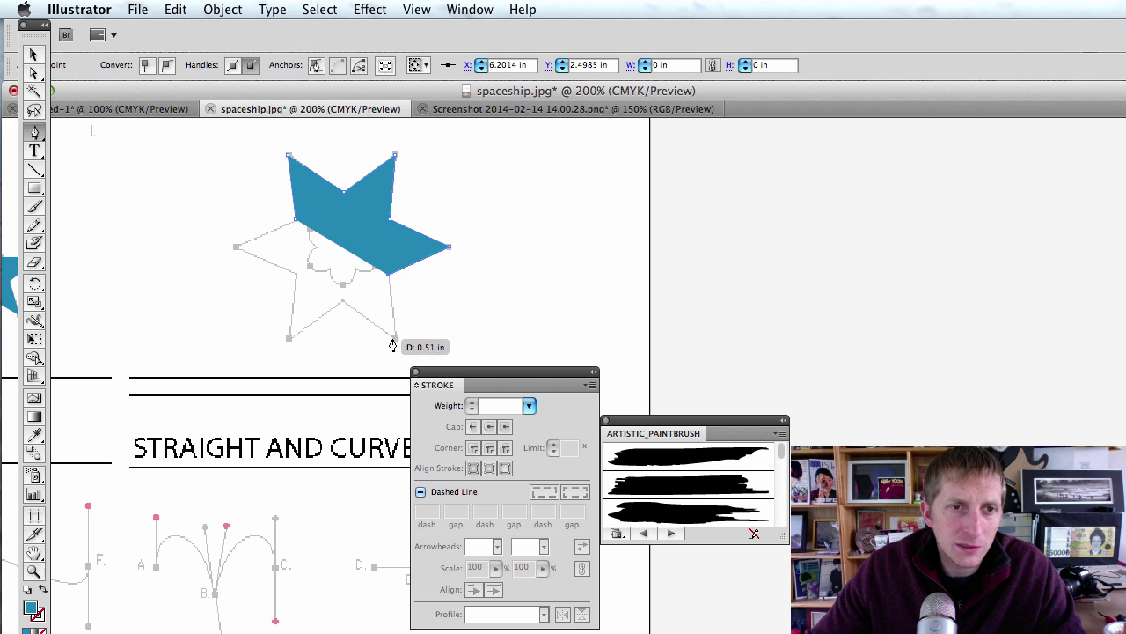
- Continue the six-pointed star's path around its two lower tips and left tip, closing it at the upper-left inner corner
left_click(396, 337)
left_click(342, 303)
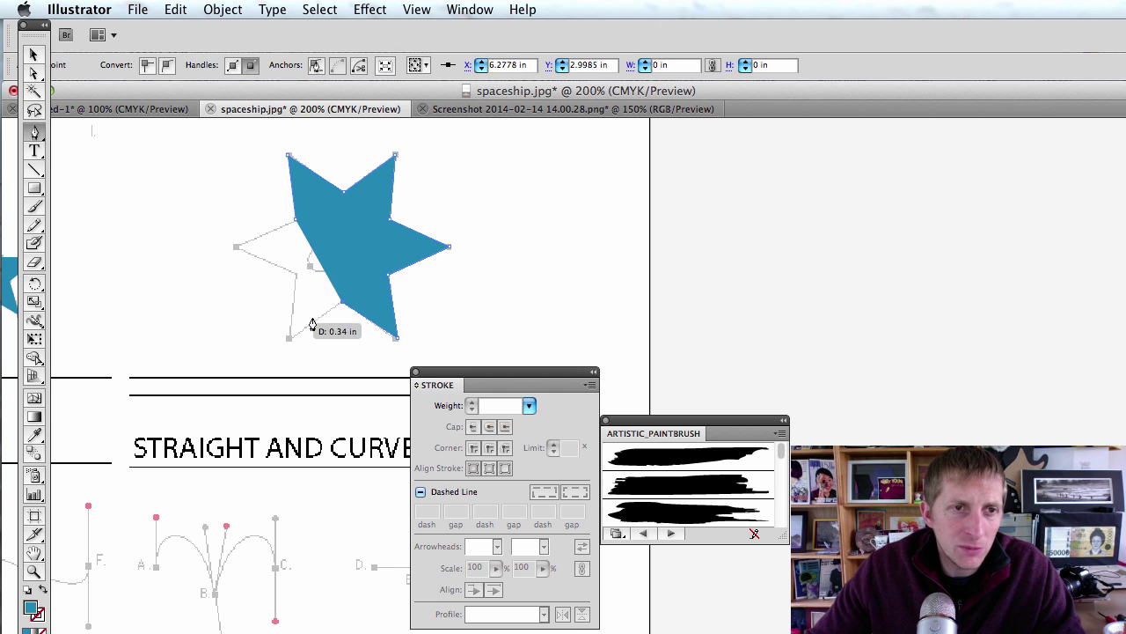
left_click(289, 337)
left_click(295, 274)
left_click(236, 248)
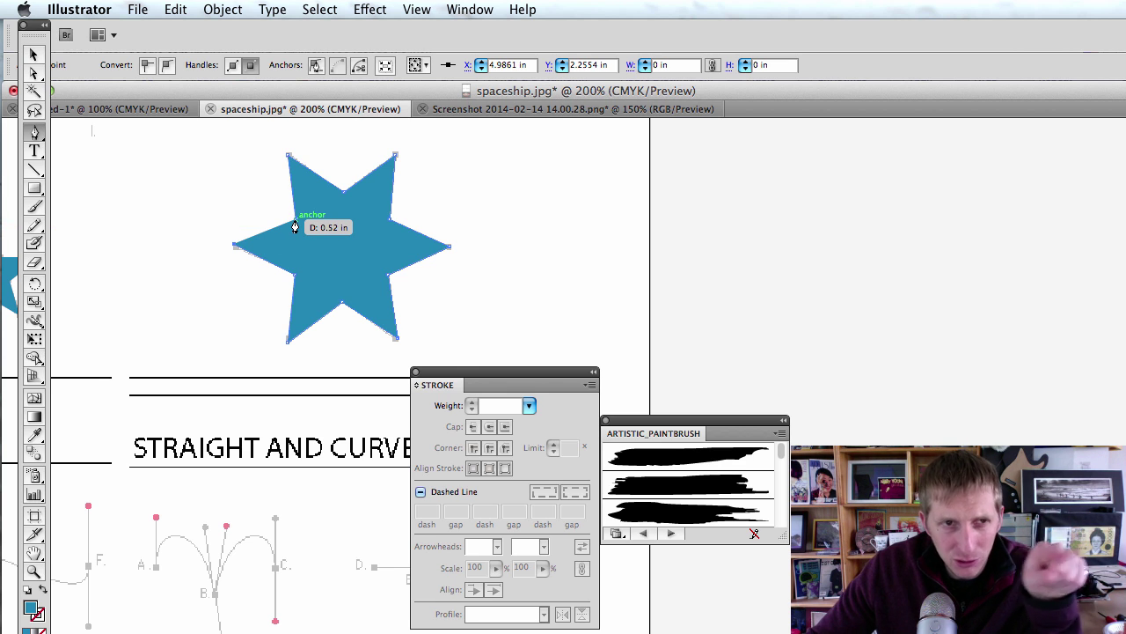
left_click(295, 221)
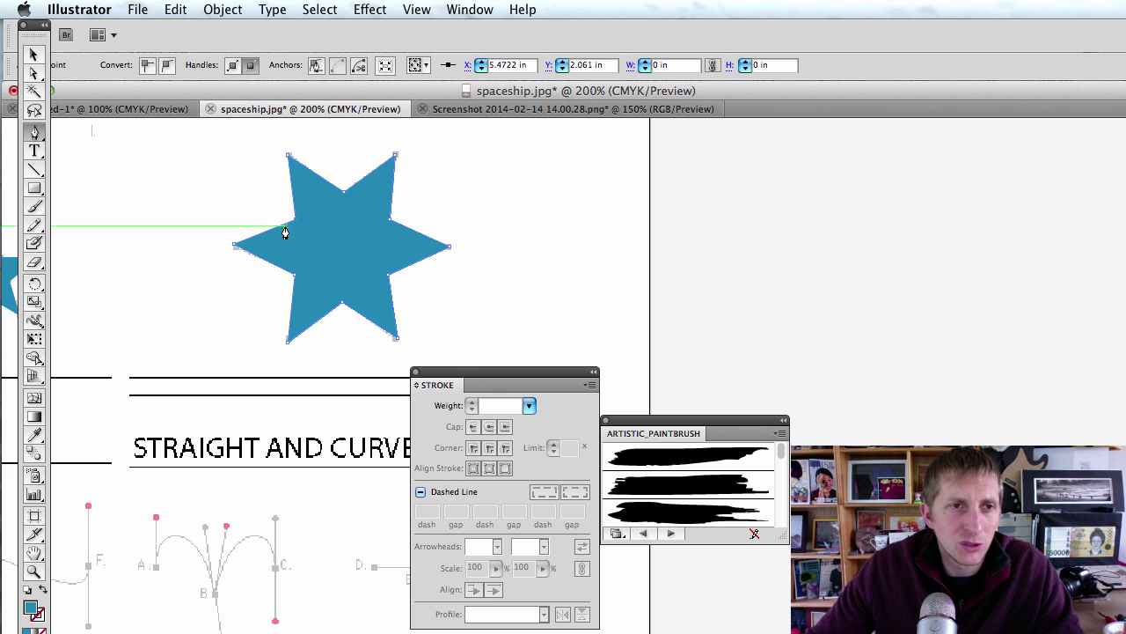
- Convert the six-pointed star's upper-left tip into a rounded curve with the Convert Anchor Point tool
left_click_drag(40, 133, 99, 202)
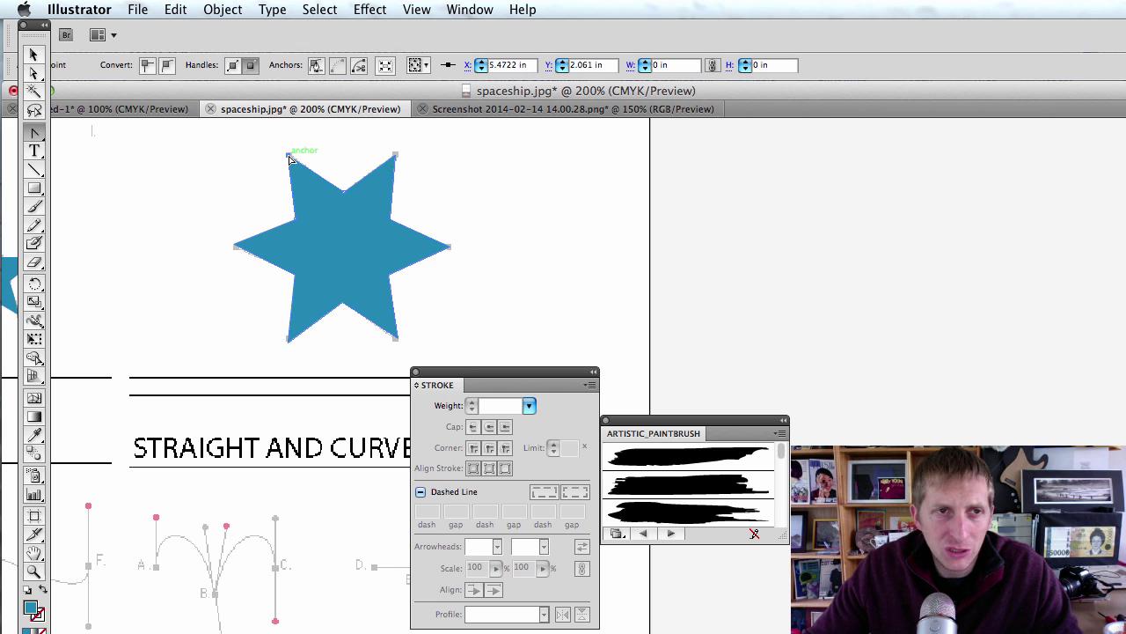
left_click_drag(300, 171, 344, 131)
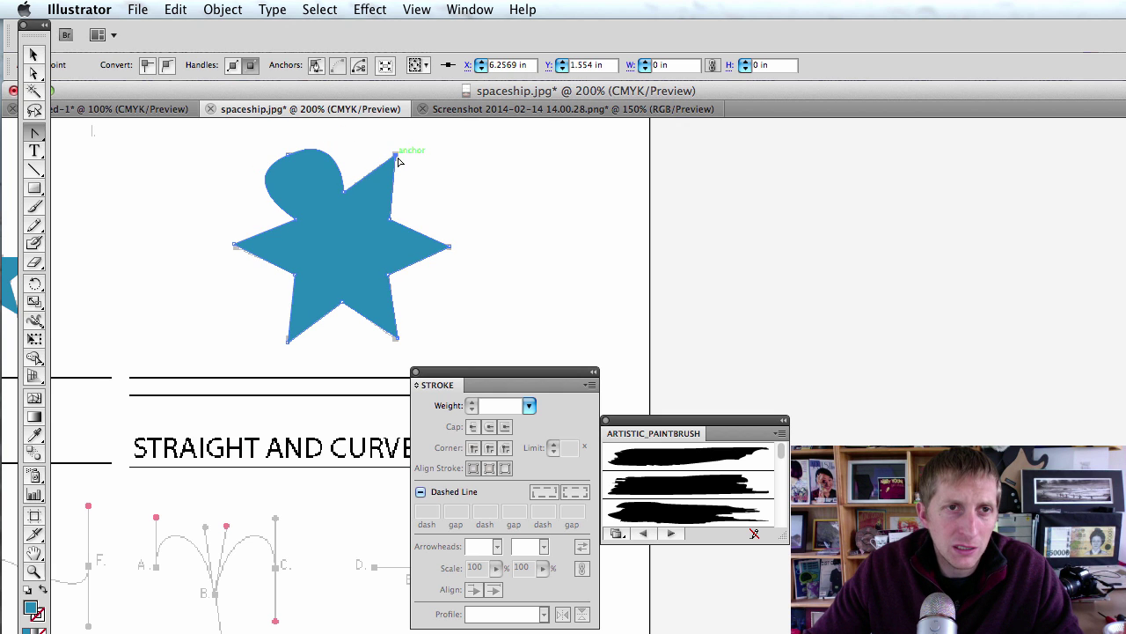
left_click(387, 169)
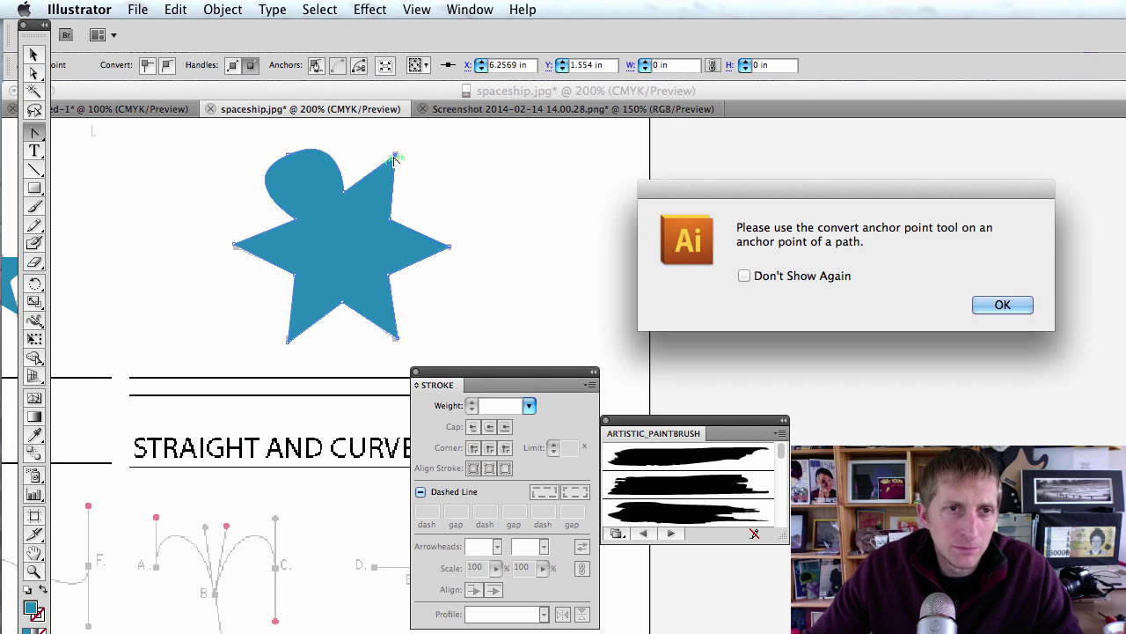
left_click(1001, 304)
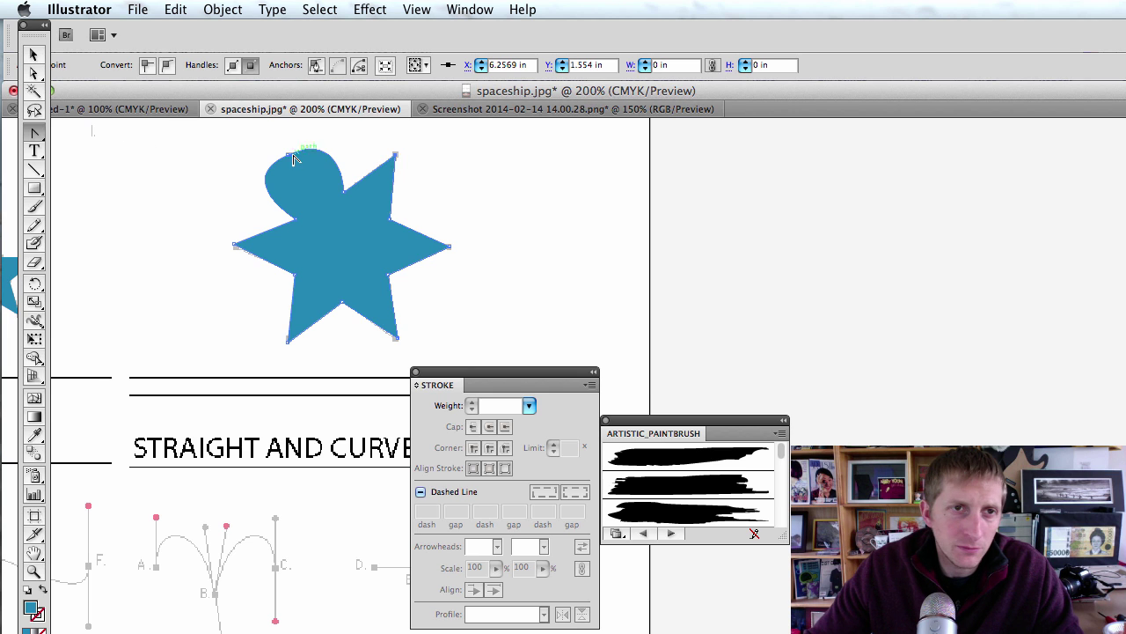
- Convert the six-pointed star's upper-right, right, lower-right and lower-left tips into rounded petals
left_click_drag(395, 155, 440, 185)
left_click_drag(450, 247, 446, 291)
left_click_drag(396, 339, 360, 366)
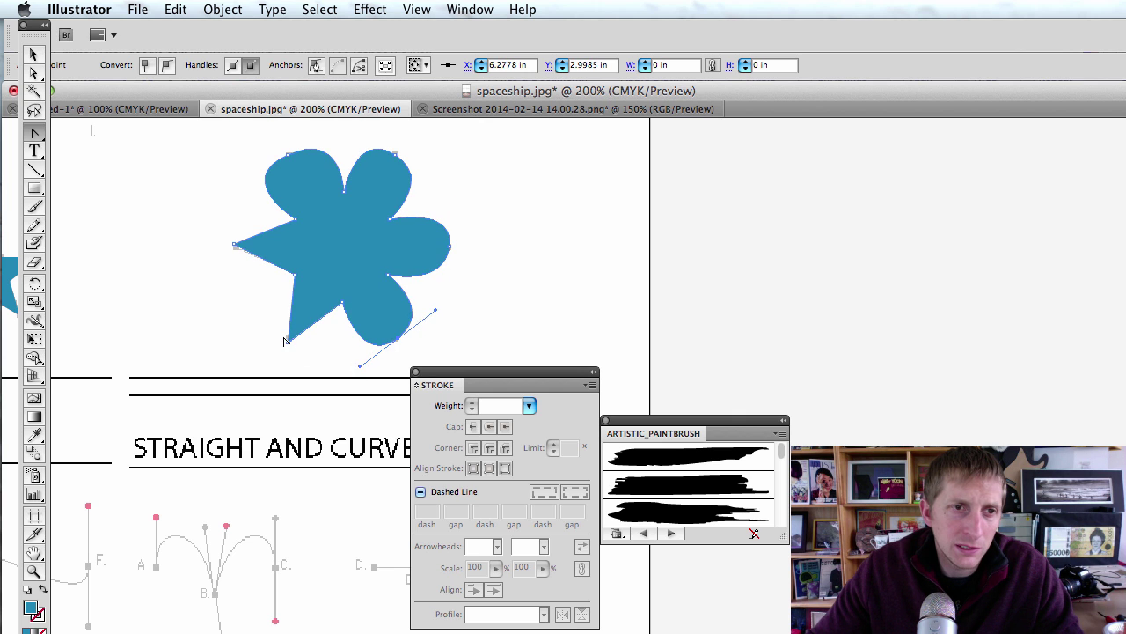
left_click_drag(288, 345, 246, 321)
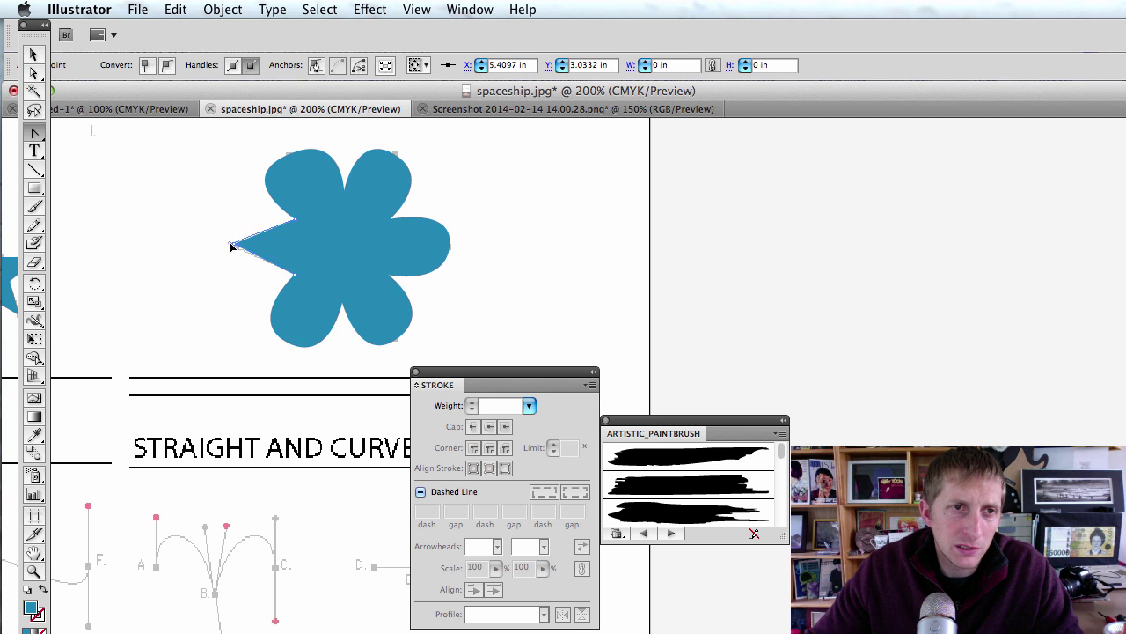
- Round the star's left tip into a petal matching the others and suppress further anchor-point tool warnings
left_click_drag(231, 340, 232, 354)
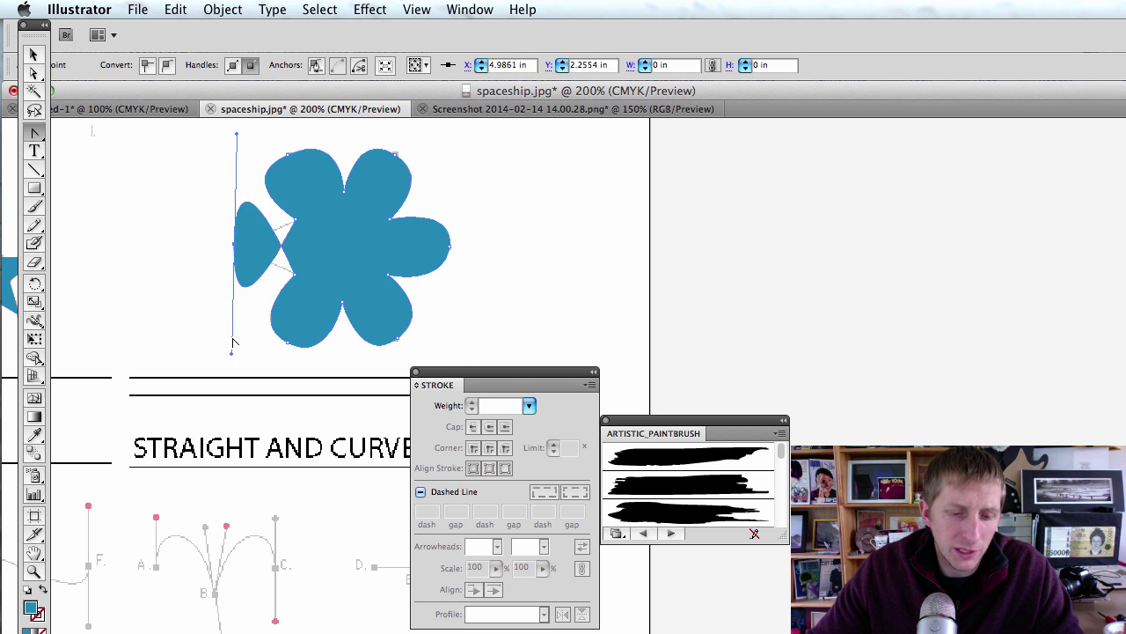
key("super+z")
left_click_drag(236, 250, 228, 187)
left_click(187, 291)
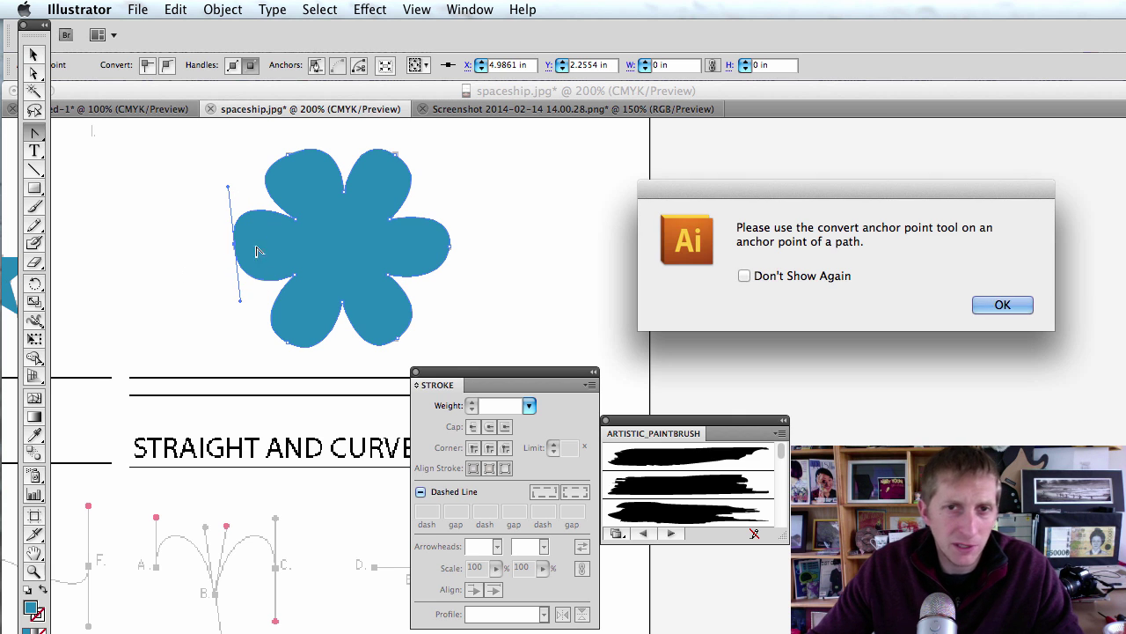
left_click(745, 275)
left_click(1001, 304)
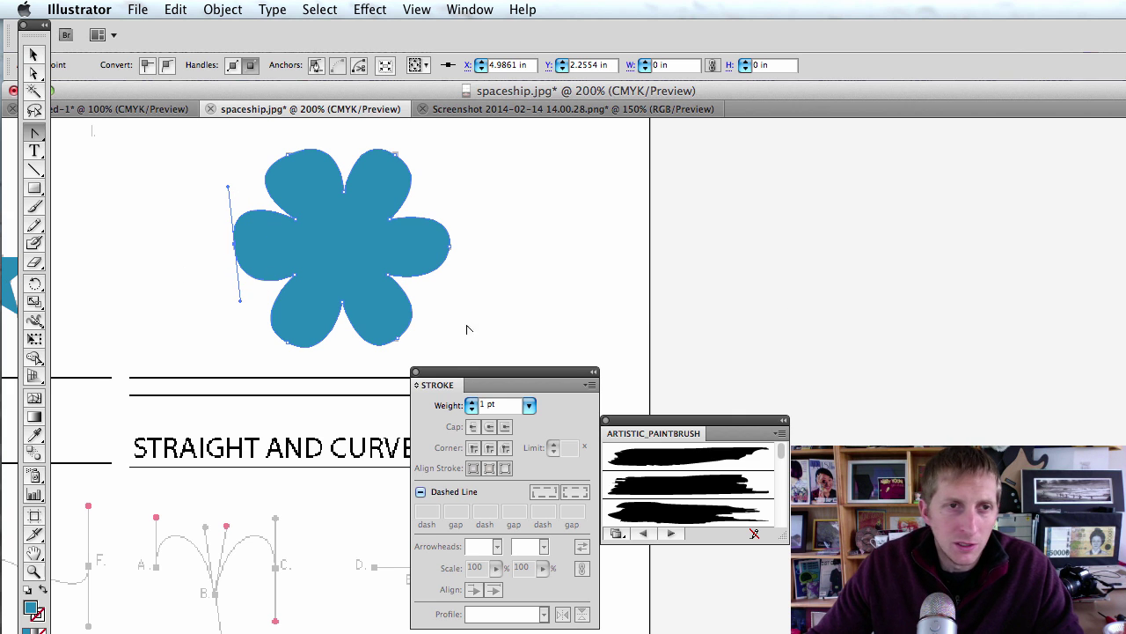
- Move the Stroke panel clear of the Curved Paths exercise and activate the Pen tool
left_click_drag(436, 310, 804, 193)
left_click_drag(272, 448, 312, 328)
left_click_drag(467, 372, 639, 421)
key("p")
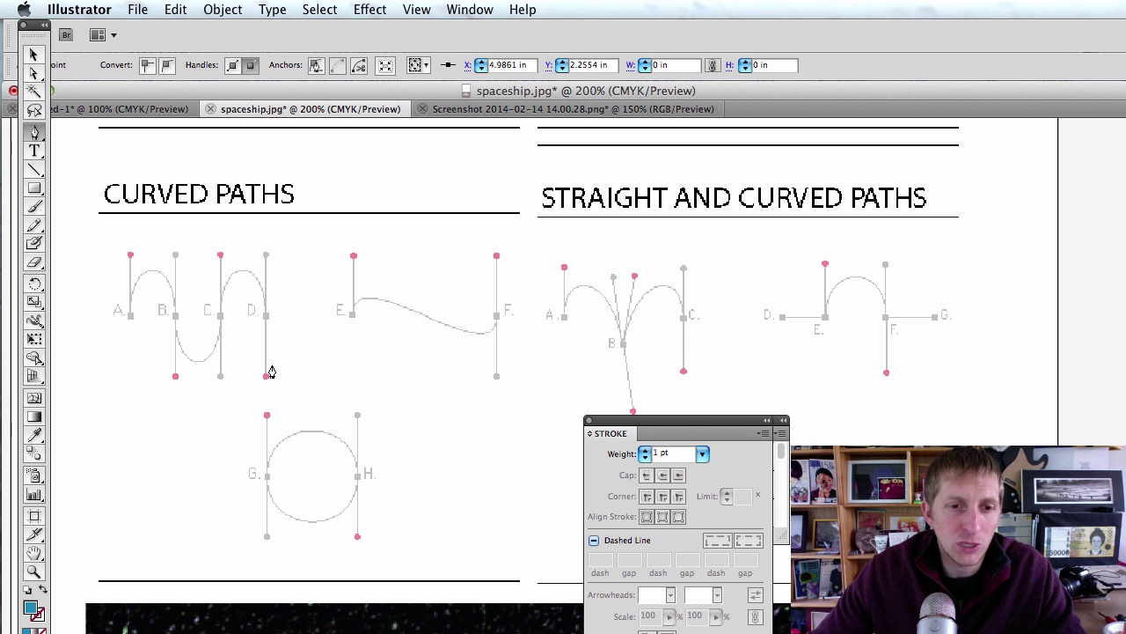
left_click_drag(430, 482, 391, 111)
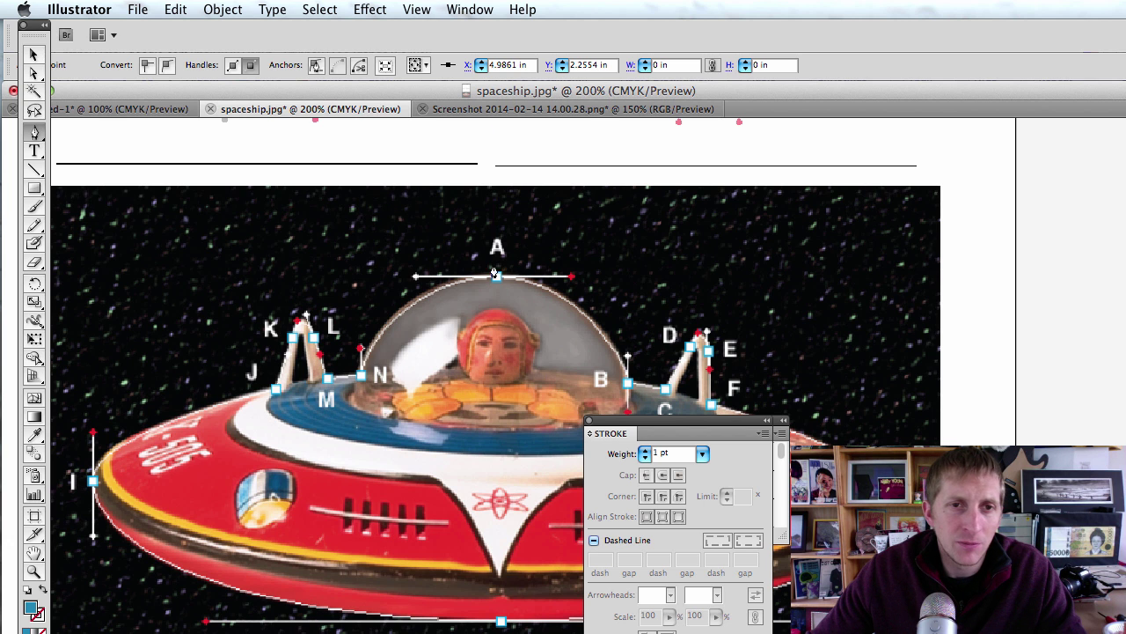
scroll(500, 234, "up", 10)
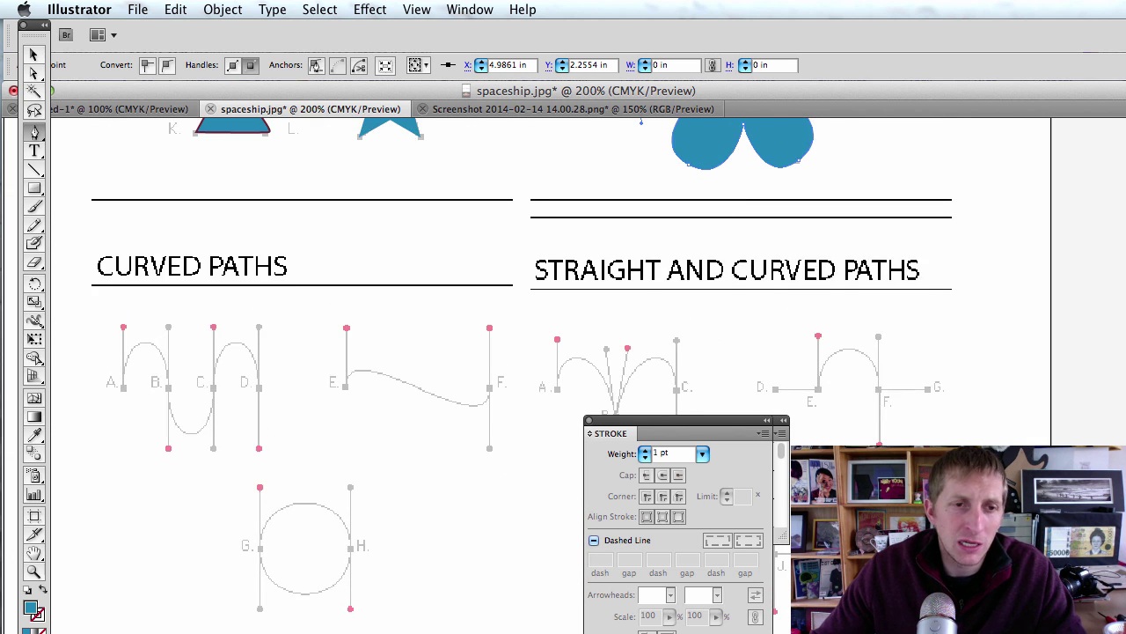
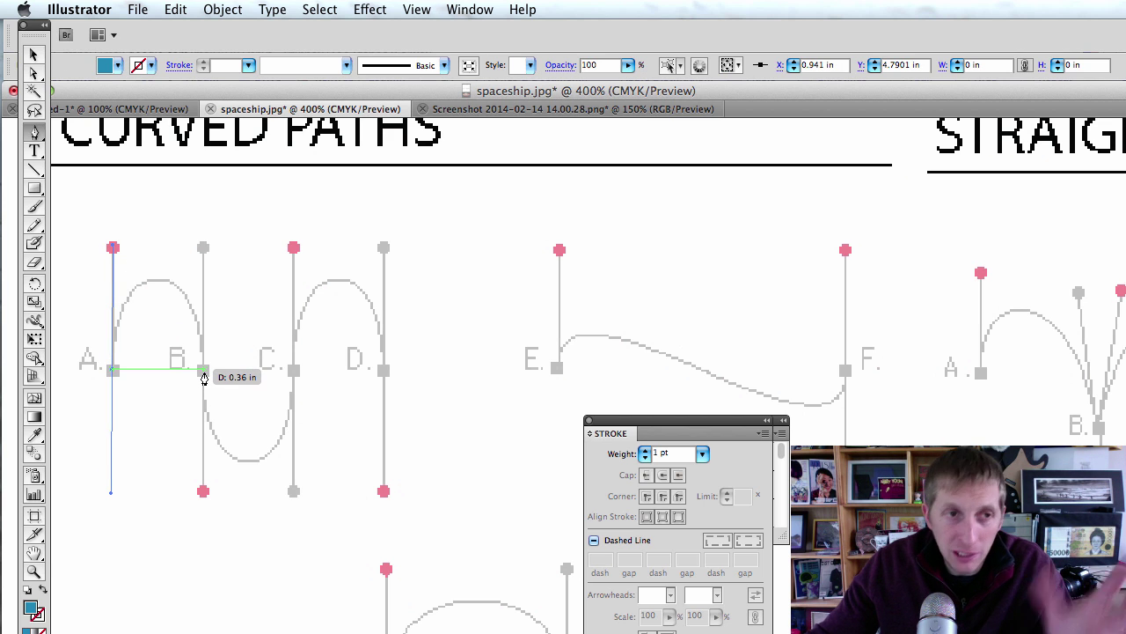
- Trace the wavy Curved Paths line from A through B and C to D, pulling each handle to its red marker
left_click(204, 371)
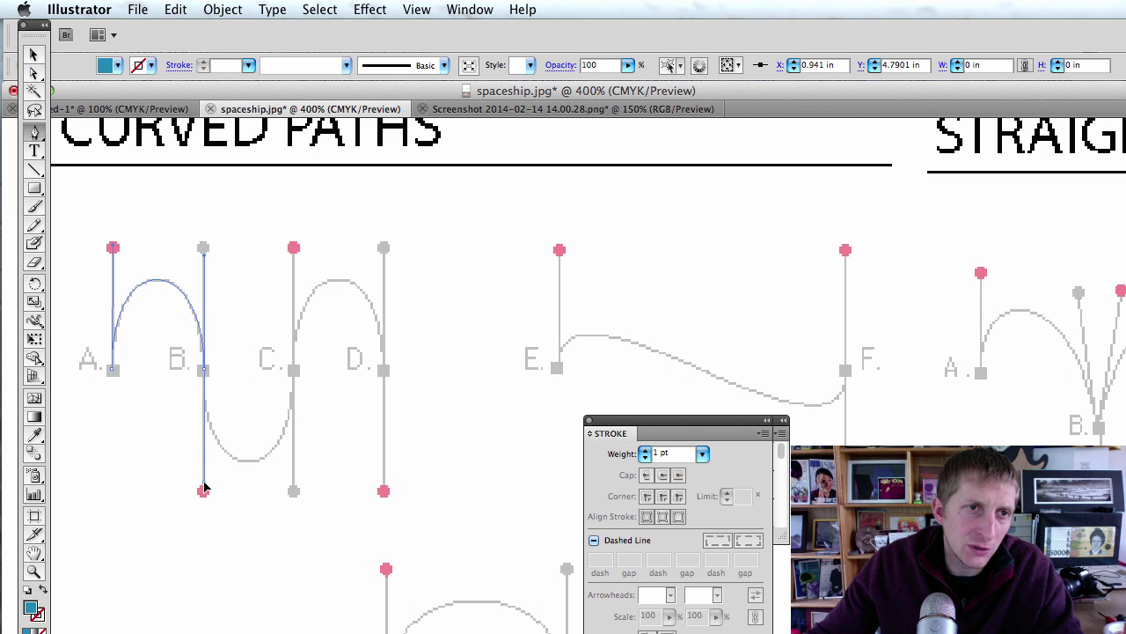
left_click_drag(203, 489, 203, 486)
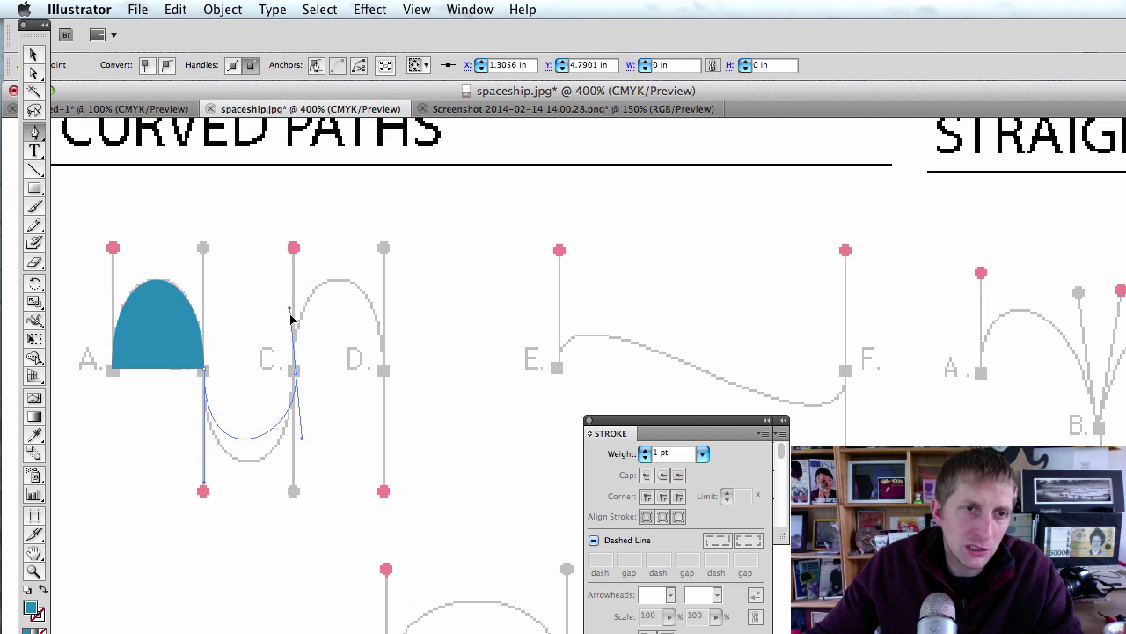
left_click_drag(291, 319, 294, 255)
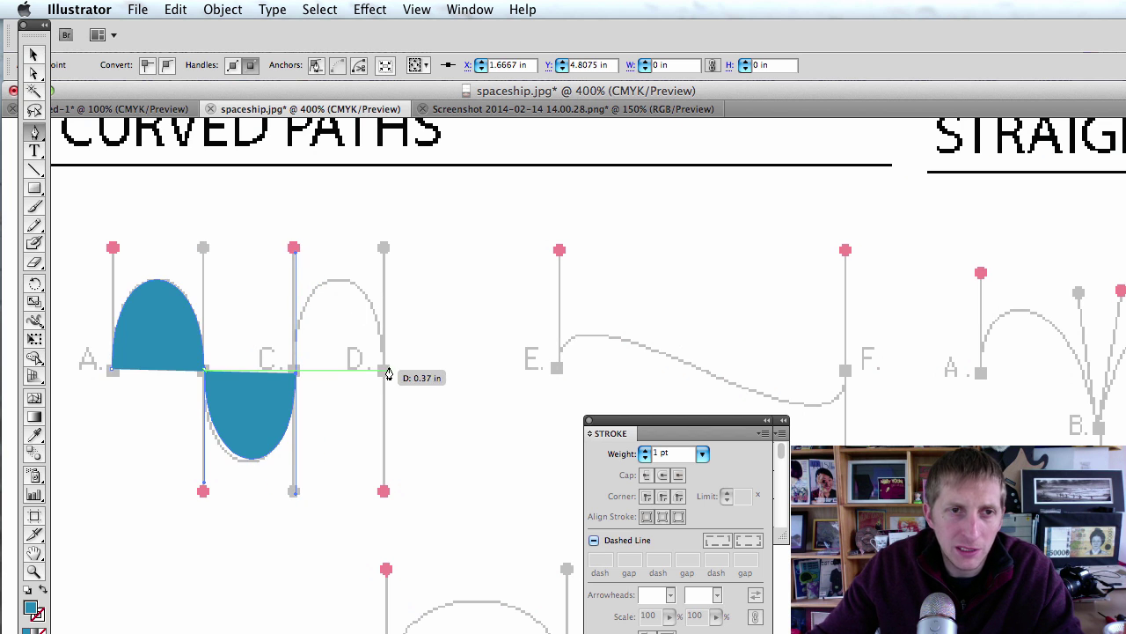
left_click_drag(384, 371, 384, 494)
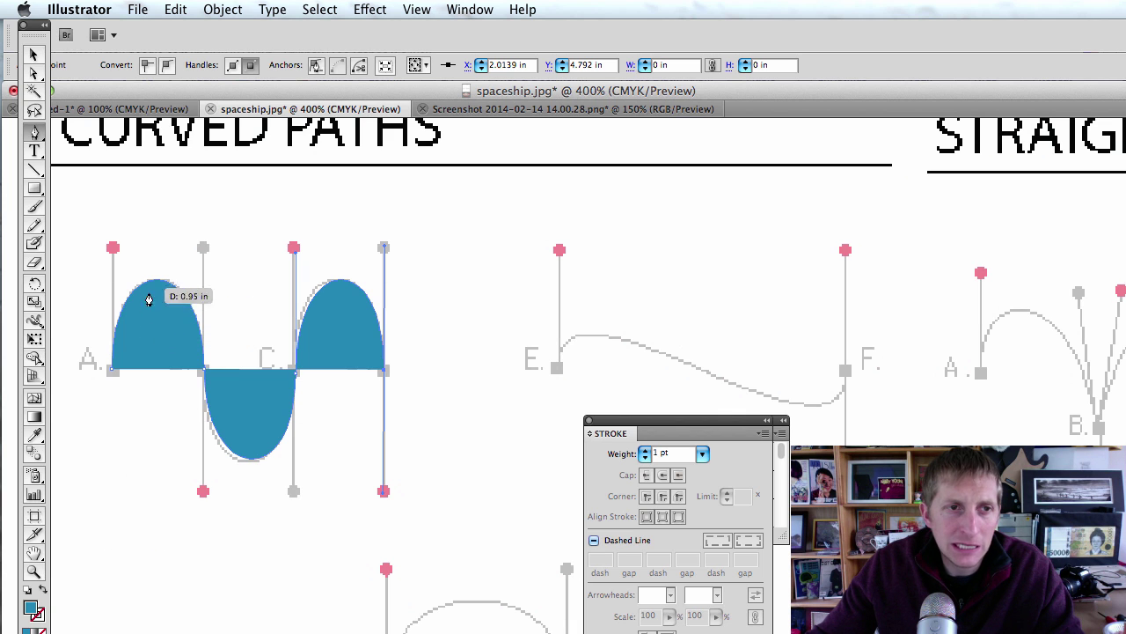
- Swap the A–D curve's fill and stroke to give it a blue outline without fill, and deselect it
left_click(43, 595)
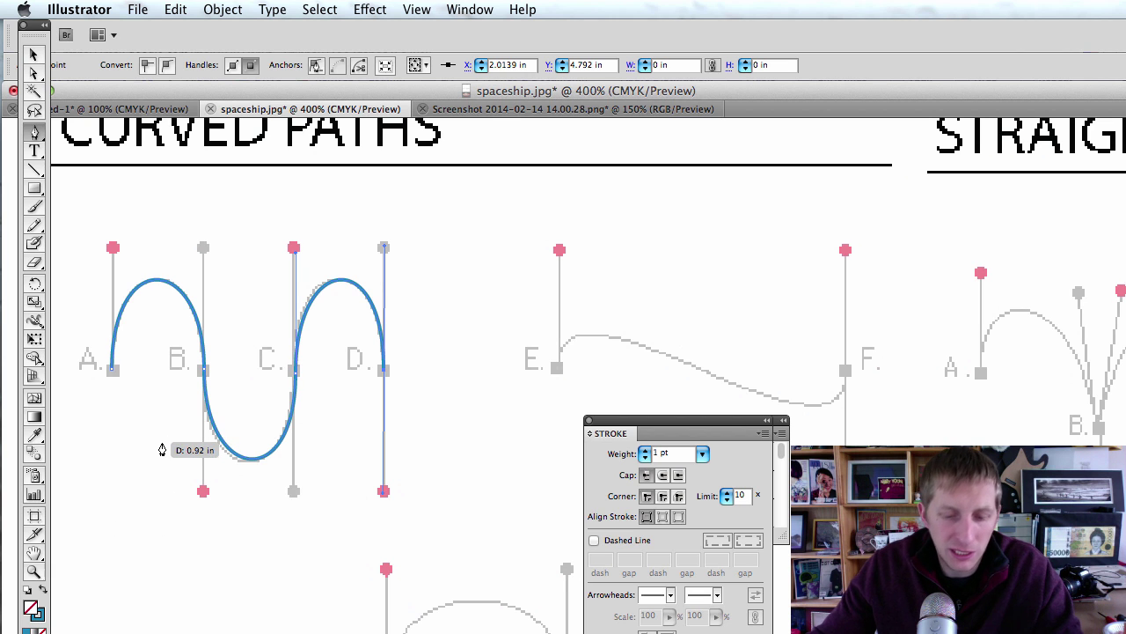
key("v")
left_click(294, 480)
- Trace the S-shaped curve from E to F with the Pen tool, pulling both handles up to the red markers
scroll(437, 435, "left", 1)
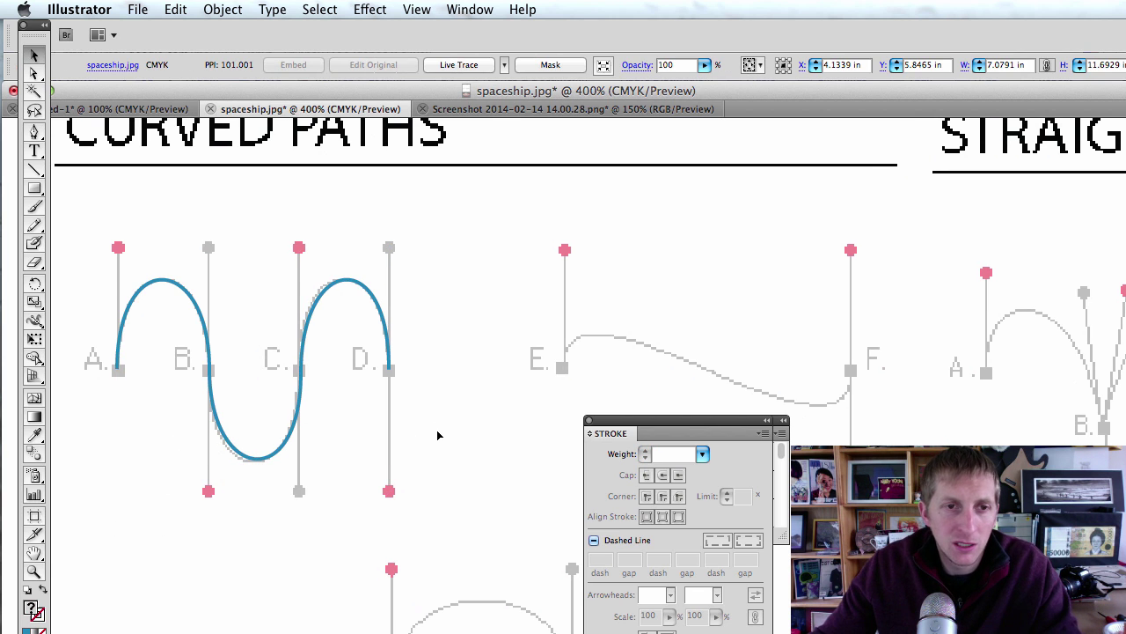
scroll(437, 435, "left", 1)
scroll(440, 435, "right", 10)
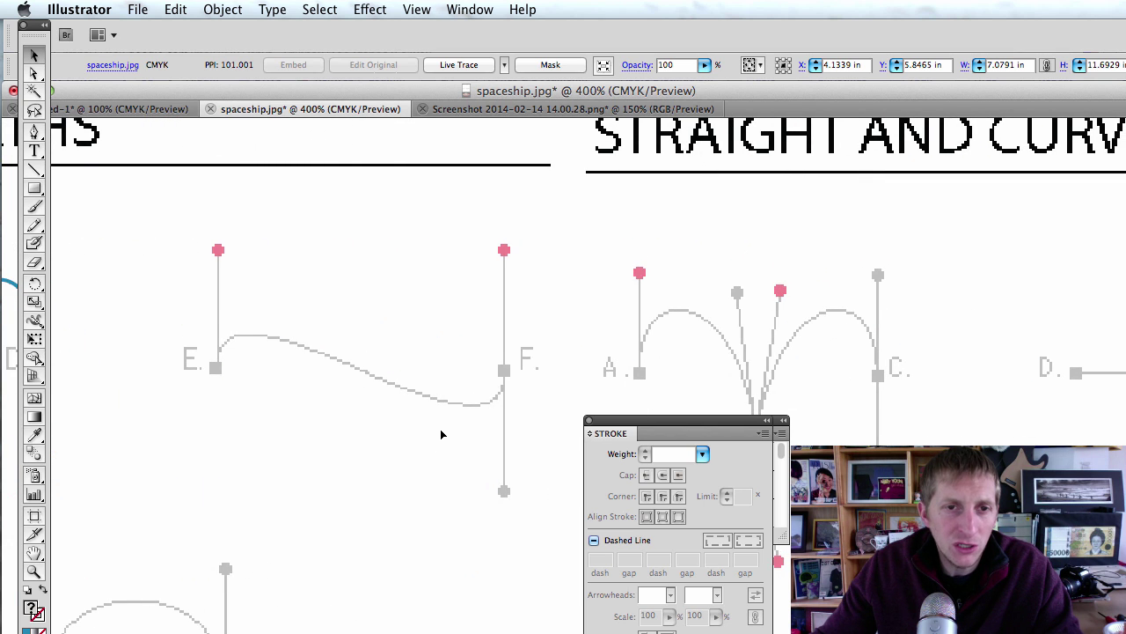
scroll(442, 434, "left", 1)
key("p")
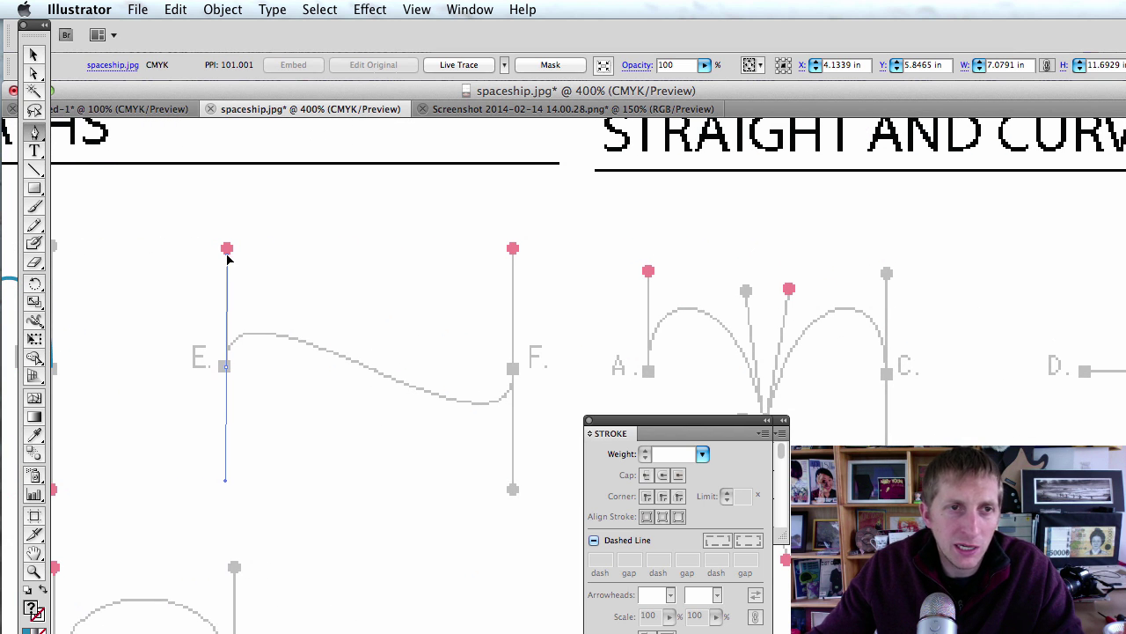
left_click_drag(227, 255, 229, 251)
left_click(514, 368)
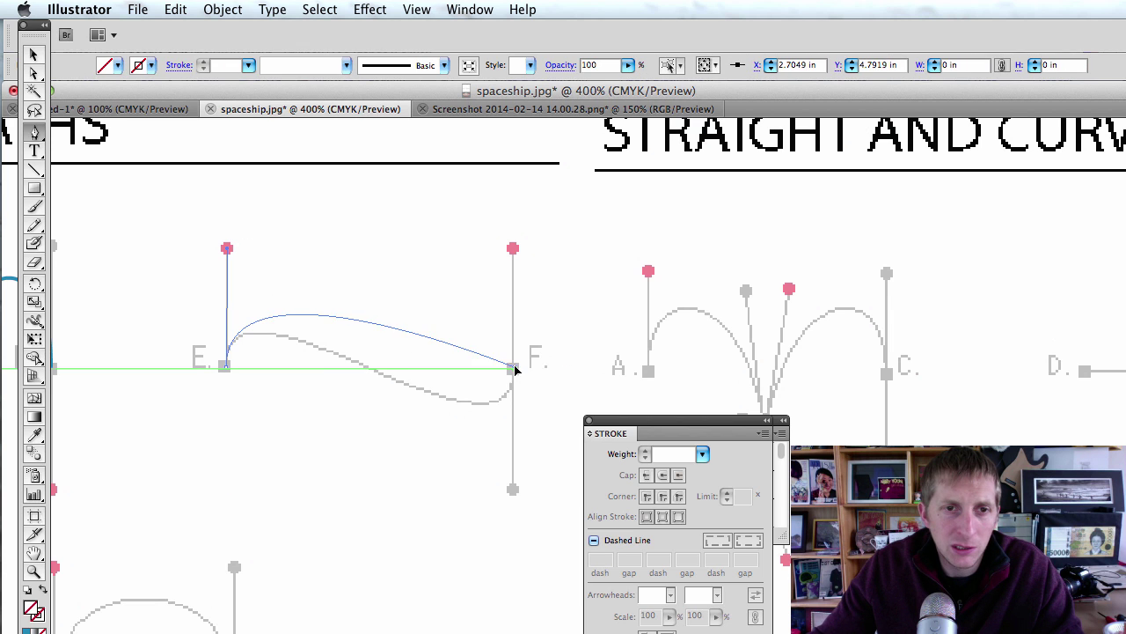
left_click_drag(516, 369, 514, 248)
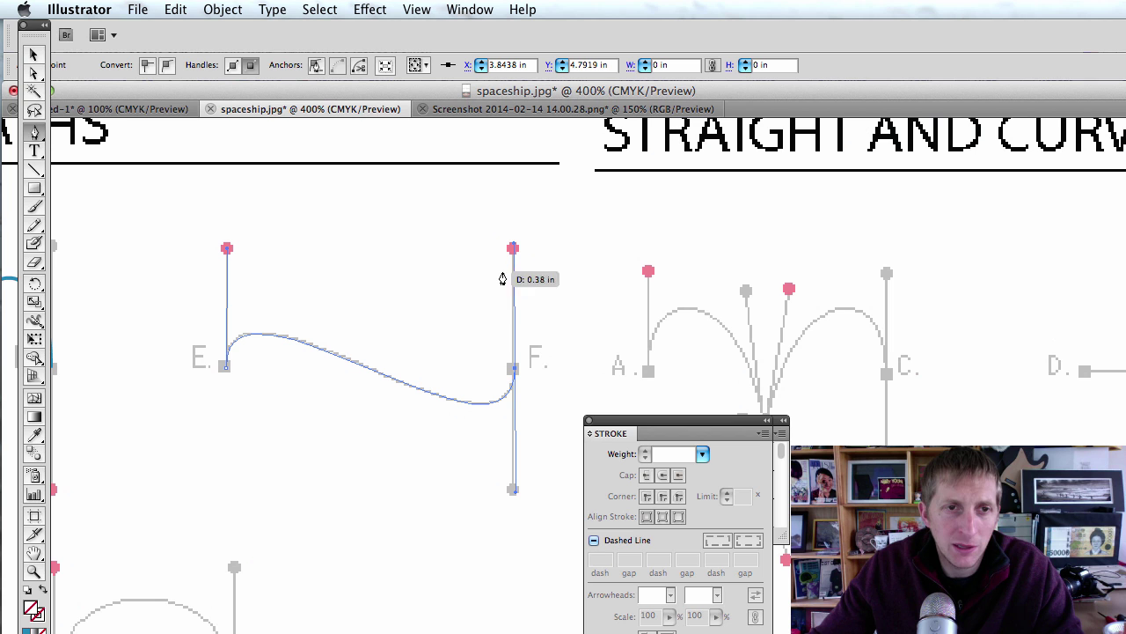
- Give the E–F curve a dark maroon stroke colour
double_click(40, 617)
left_click(748, 408)
left_click(1028, 264)
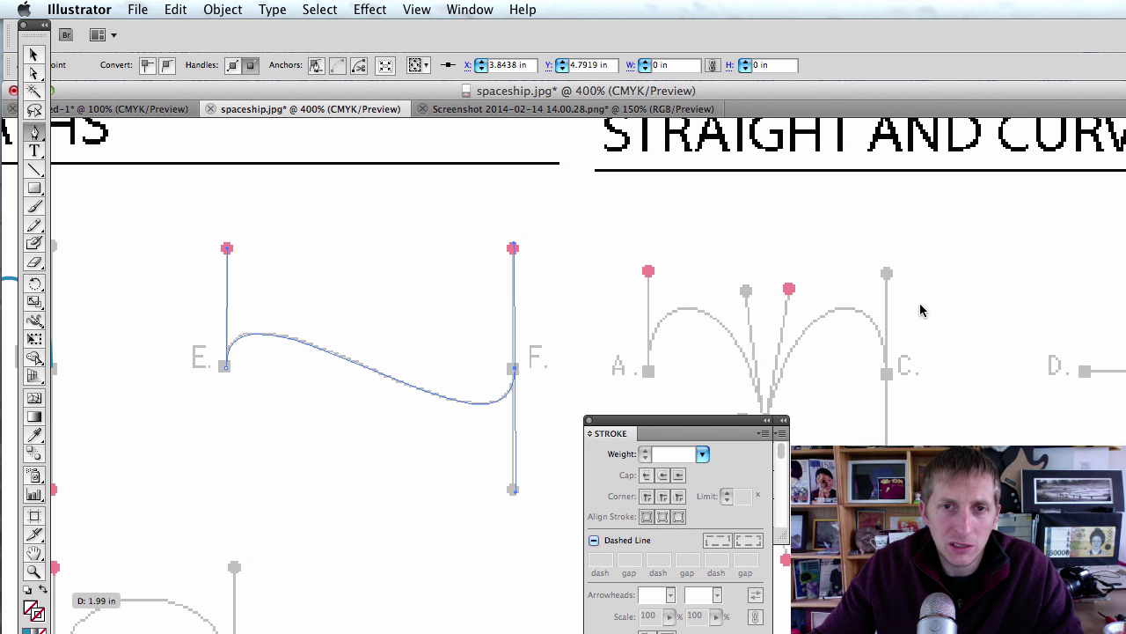
- Undo the stray anchor at point A of the Straight and Curved Paths exercise and deselect the E–F curve
mouse_move(651, 374)
left_mouse_down()
mouse_move(297, 385)
mouse_move(225, 374)
left_mouse_up()
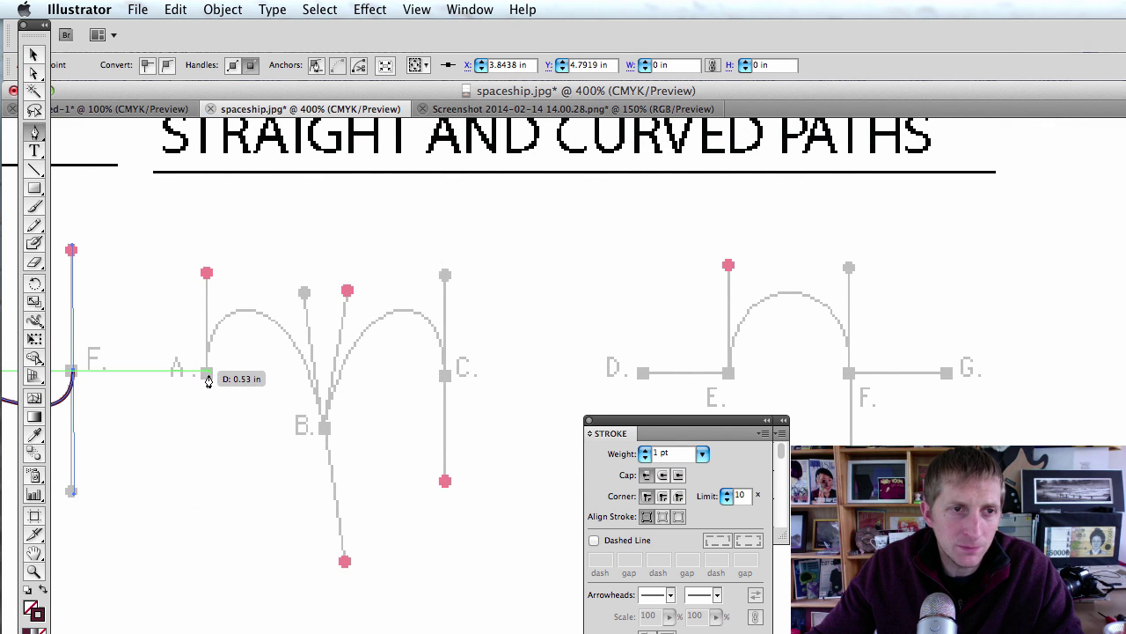
left_click(208, 374)
key("super+z")
key("v")
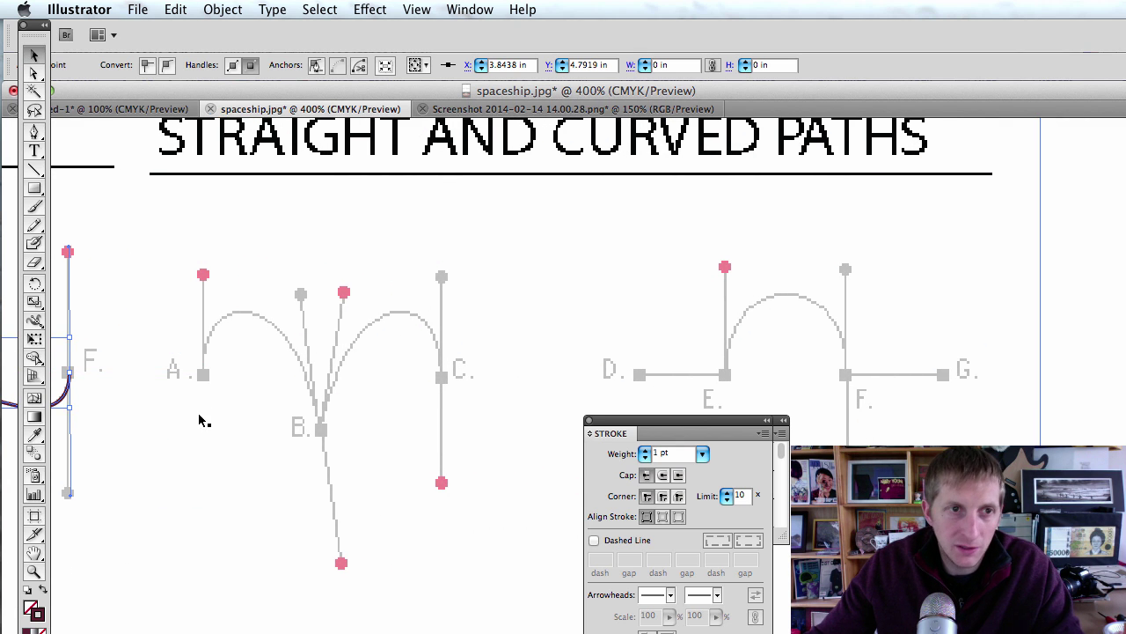
left_click(200, 423)
- Trace the first arch of the Straight and Curved Paths exercise from A to B with the Pen tool
scroll(200, 423, "down", 1)
key("p")
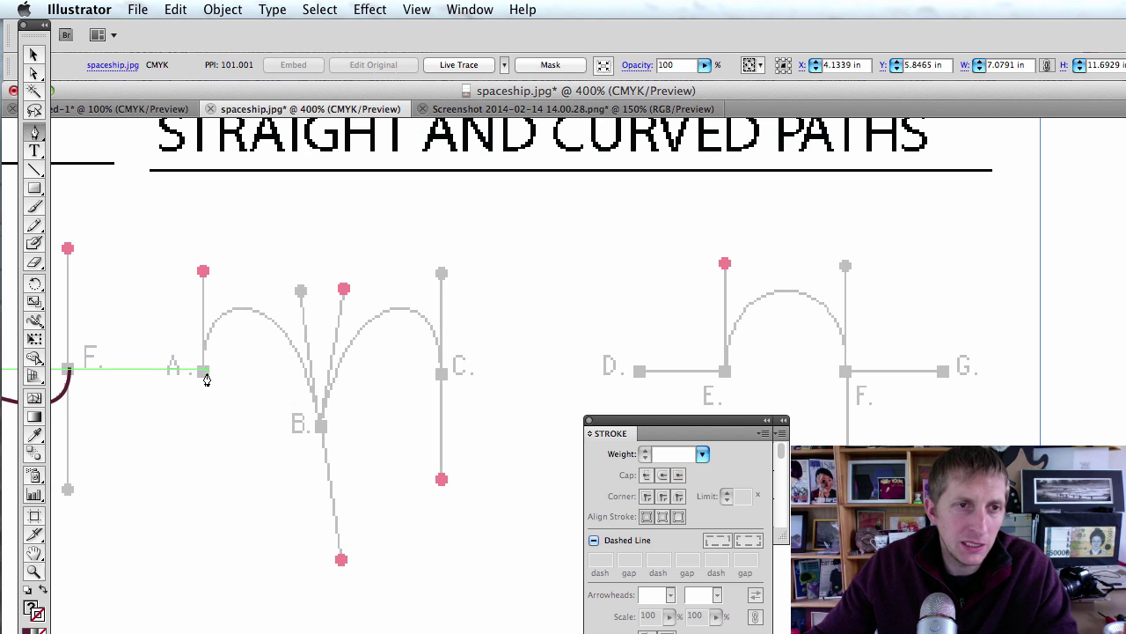
left_click(203, 272)
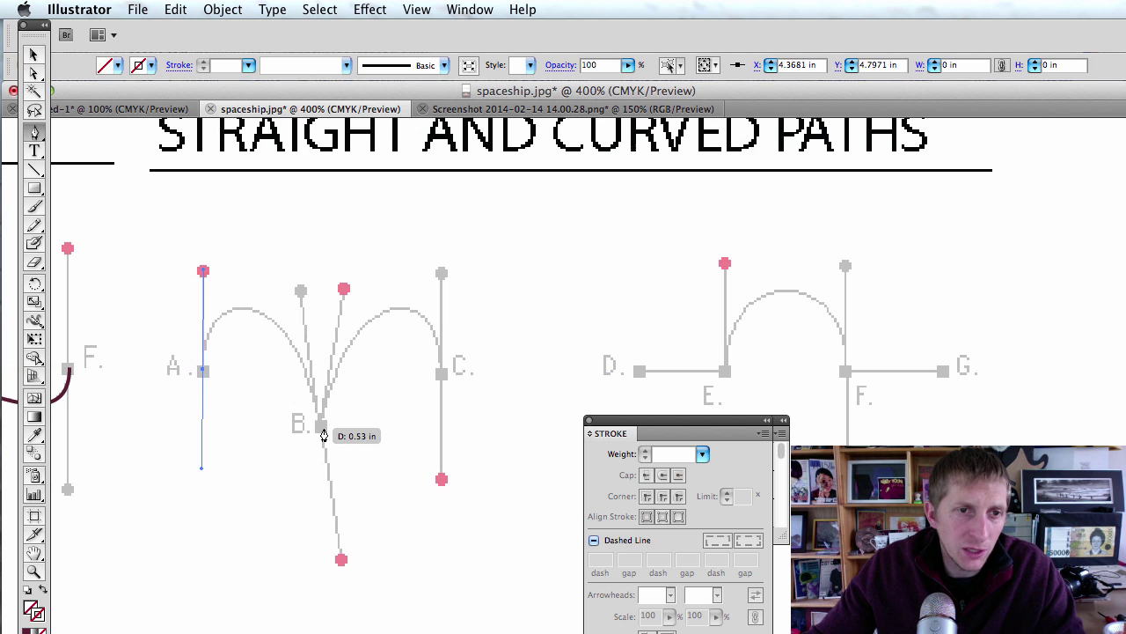
left_click_drag(320, 426, 341, 564)
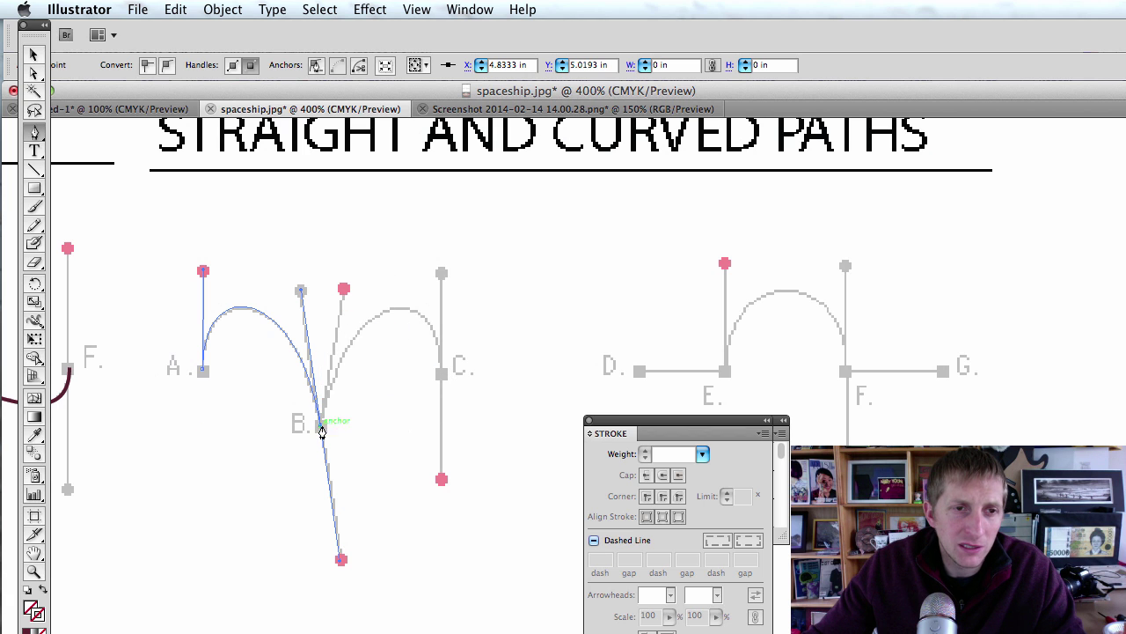
- Redirect anchor B's outgoing handle up to its red marker and continue the path over the second arch to C
mouse_move(438, 374)
left_mouse_down()
mouse_move(423, 455)
mouse_move(396, 334)
mouse_move(542, 626)
mouse_move(603, 614)
left_mouse_up()
key("super+z")
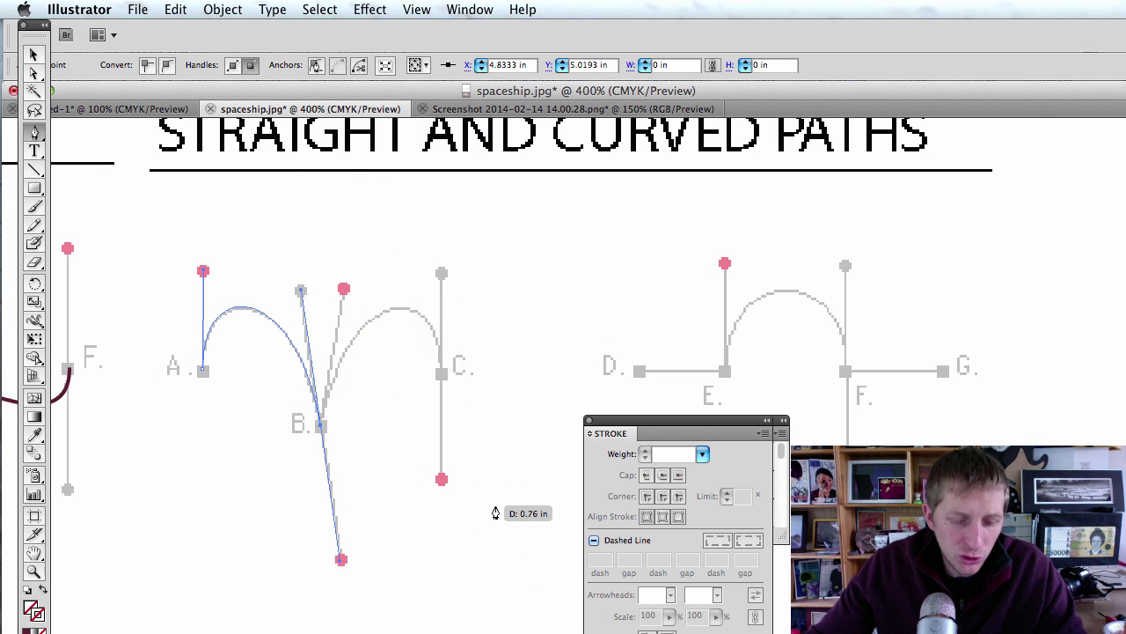
scroll(495, 513, "left", 1)
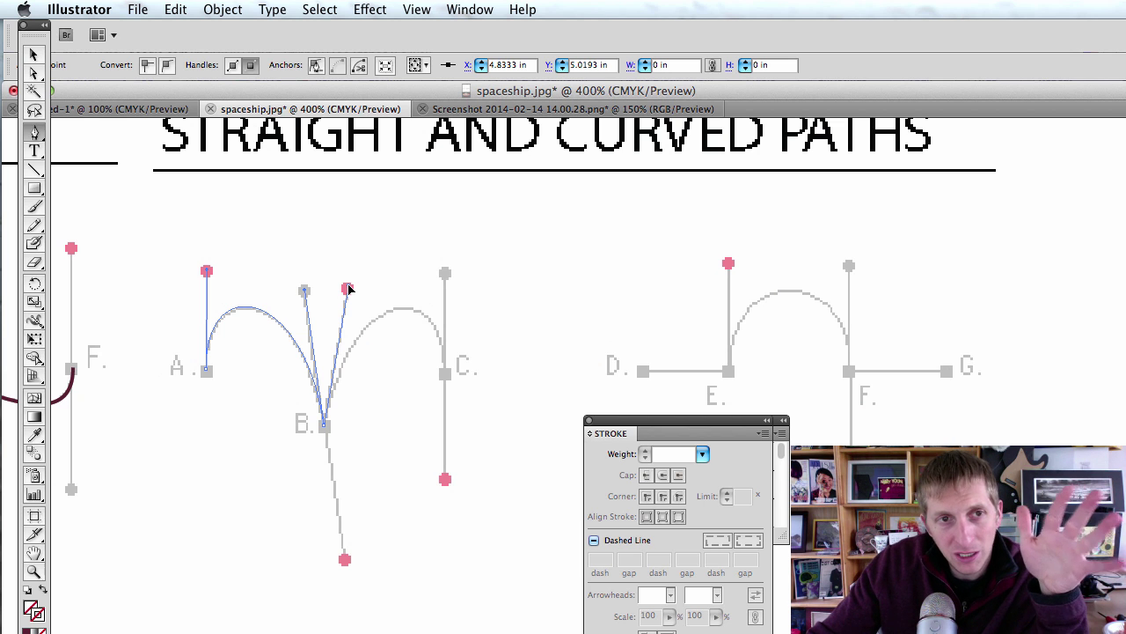
left_click_drag(348, 289, 444, 377)
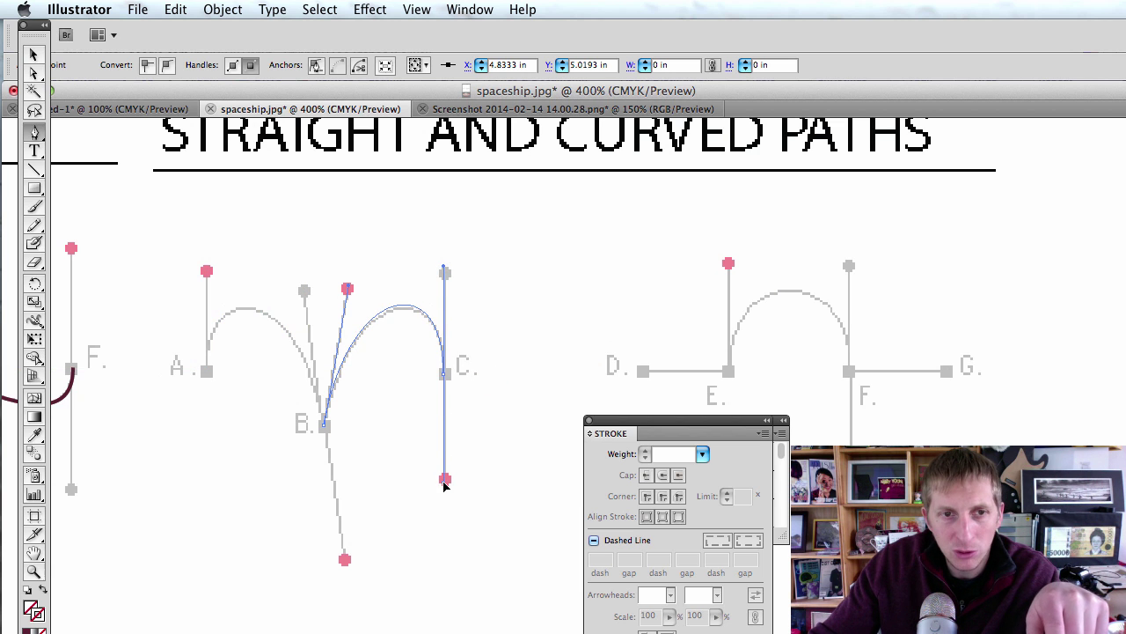
left_click_drag(445, 479, 48, 618)
- Give the double-arch A–B–C path a dark, muted maroon stroke colour
double_click(41, 616)
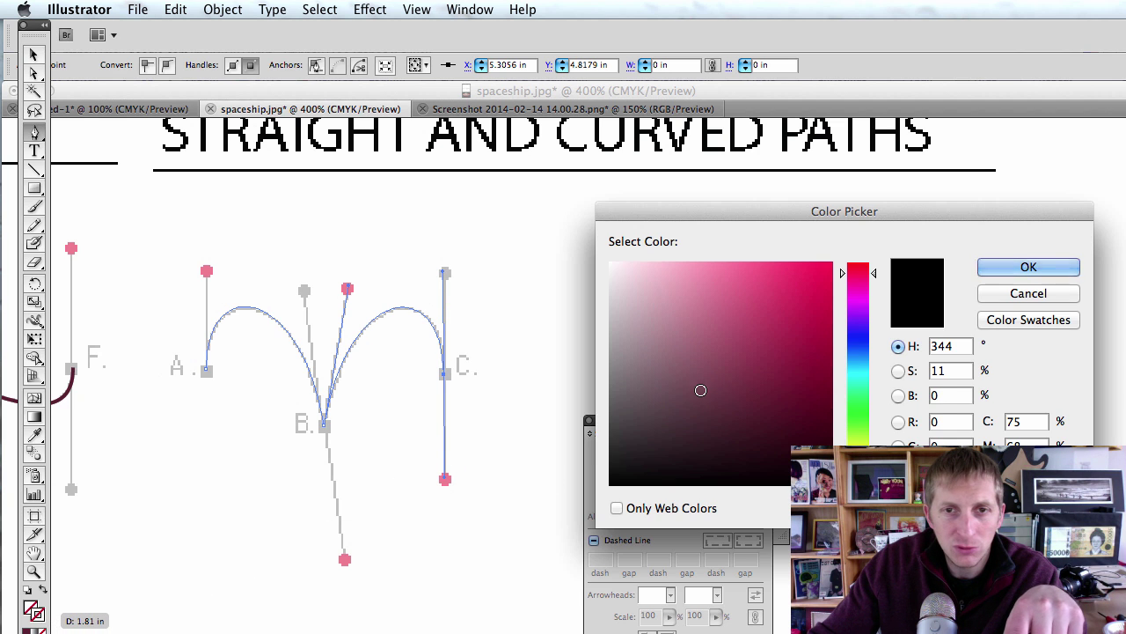
left_click(699, 392)
left_click(991, 275)
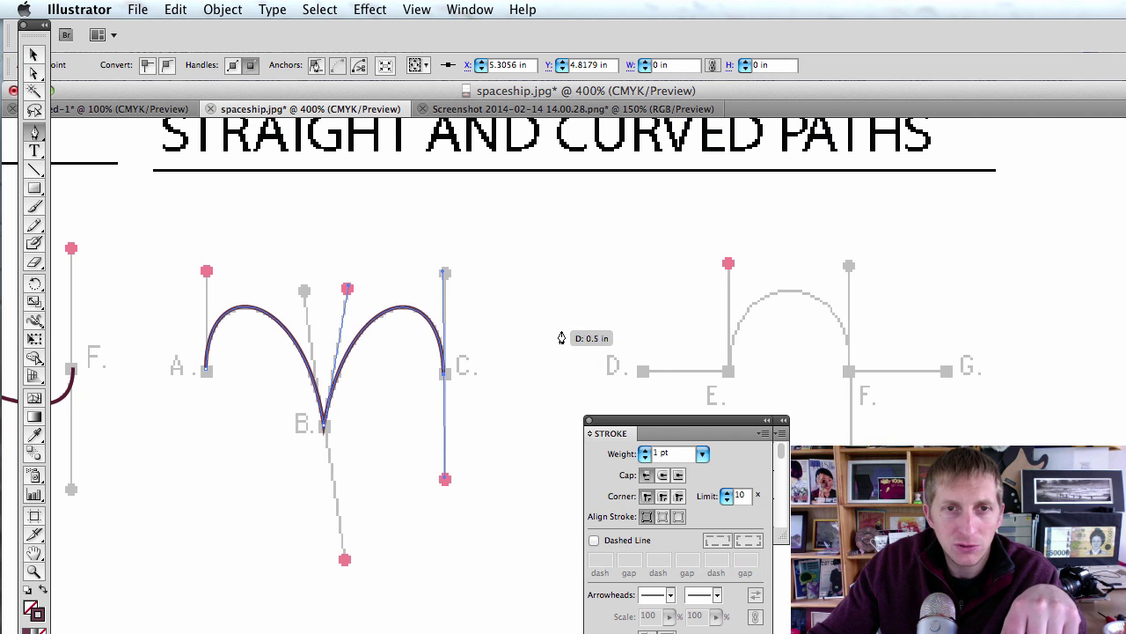
scroll(568, 335, "right", 5)
scroll(568, 336, "right", 9)
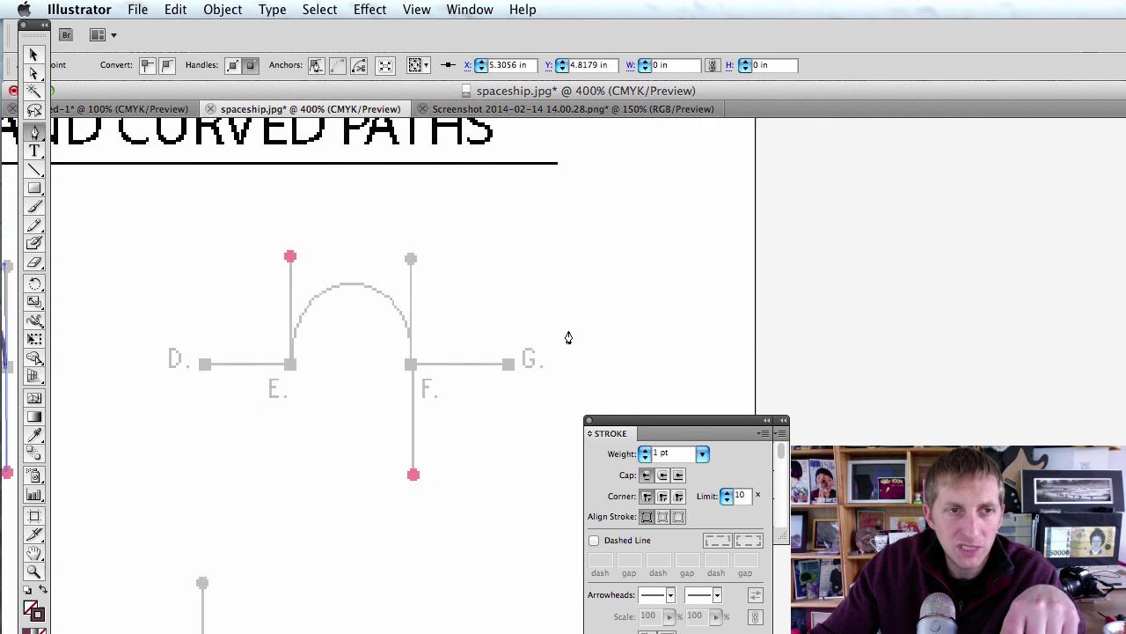
- Deselect the double-arch path and start a new Pen path at point D of the Straight and Curved Paths exercise
left_click(205, 379, "super")
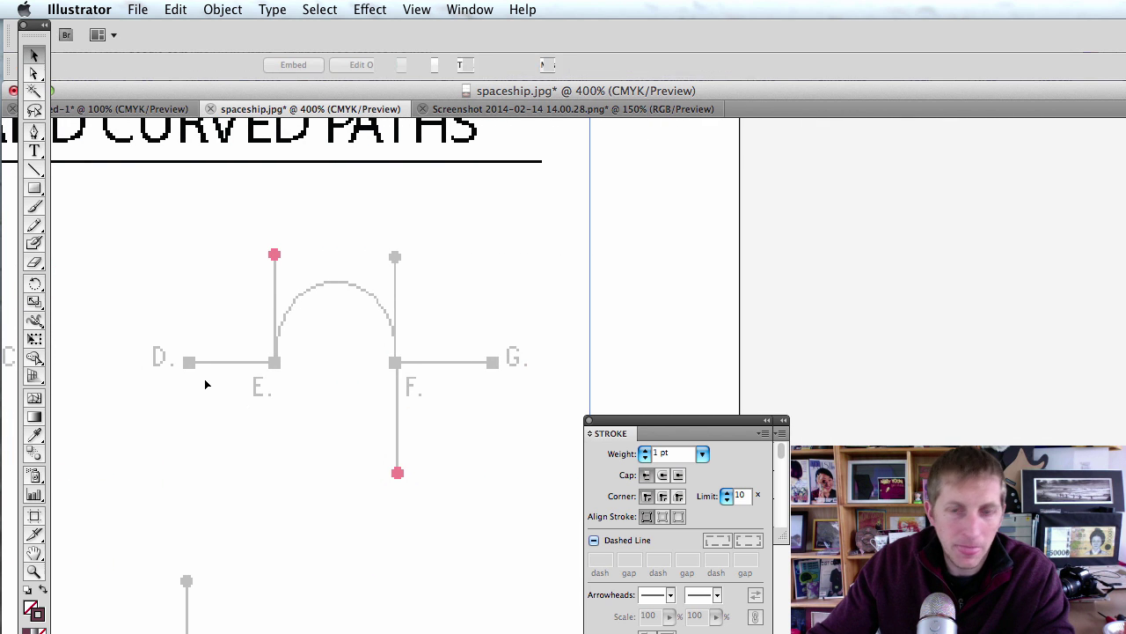
left_click(190, 362)
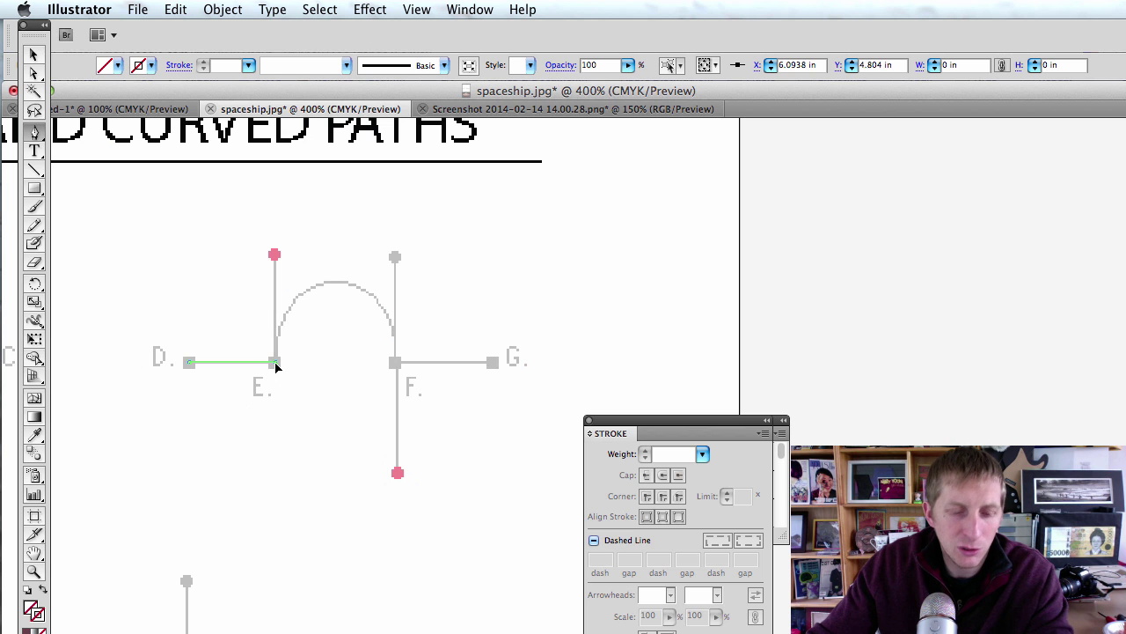
left_click(276, 363)
key("super+z")
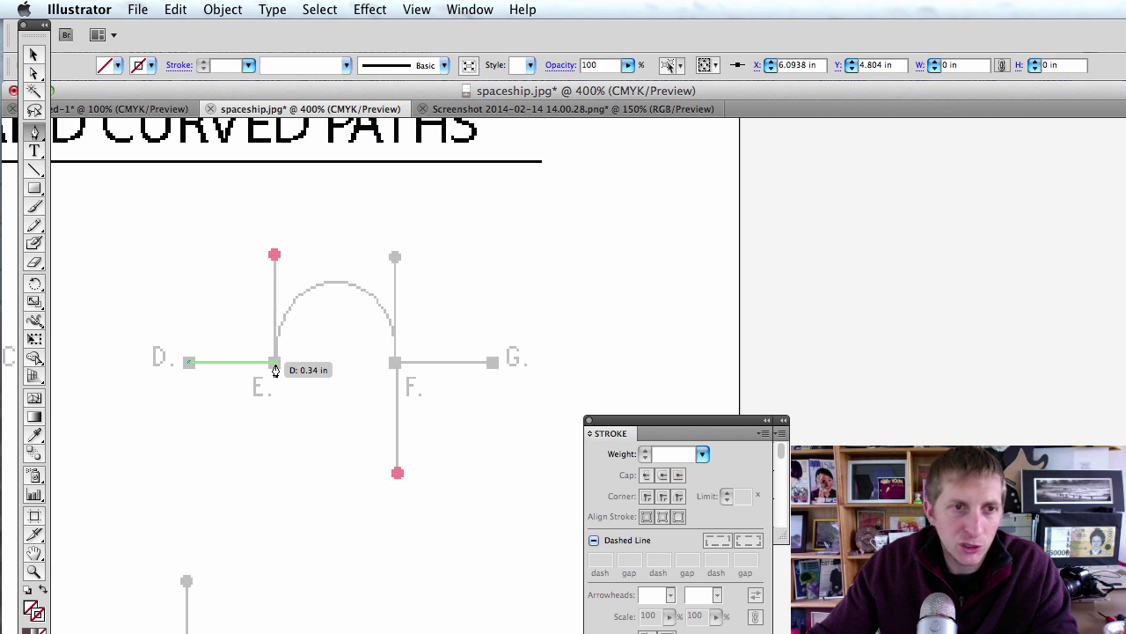
left_click_drag(275, 308, 273, 331)
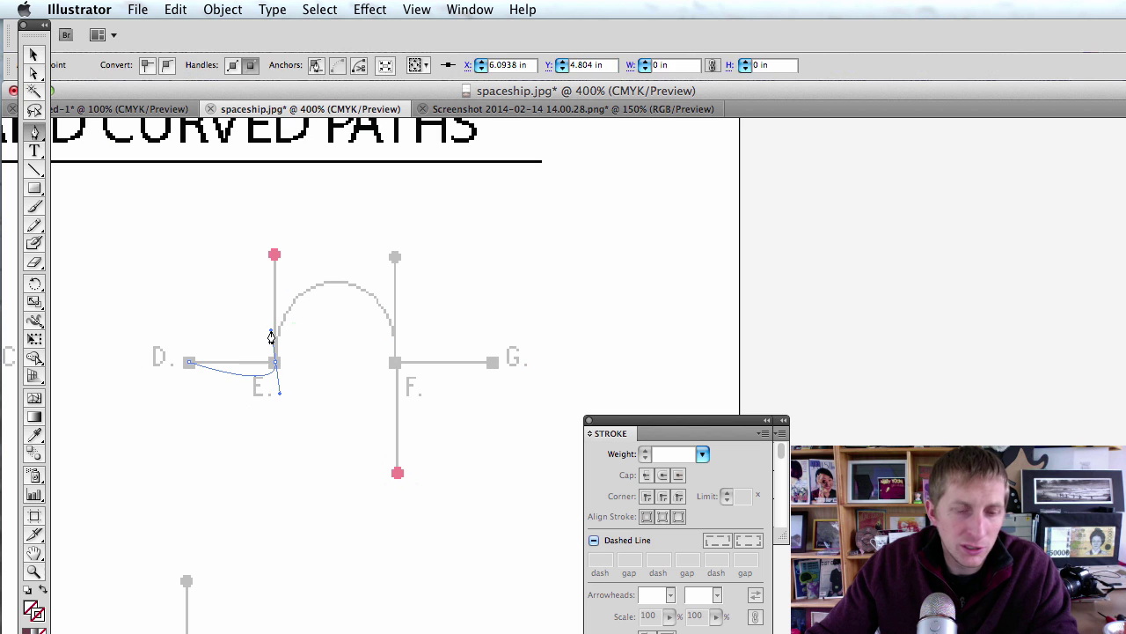
key("super+z")
- Draw a straight segment to E, pull E's handle up to its red marker, and curve the path over to F
left_click(273, 363)
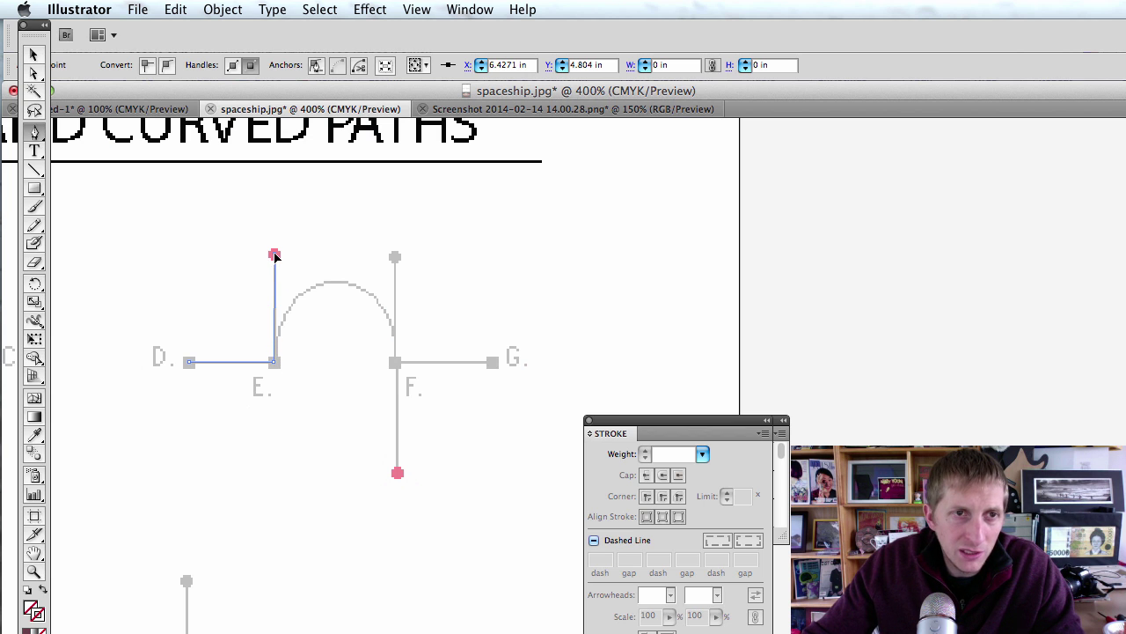
left_click_drag(395, 362, 397, 474)
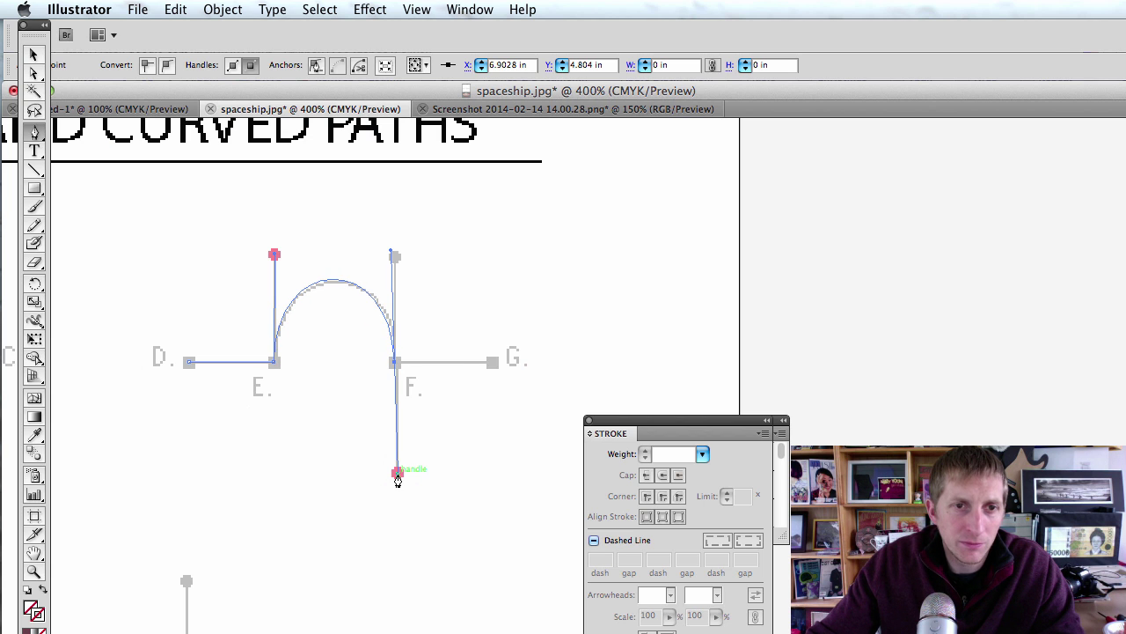
- Remove anchor F's outgoing handle and finish the path with a straight segment to G
left_click(491, 363)
key("super+z")
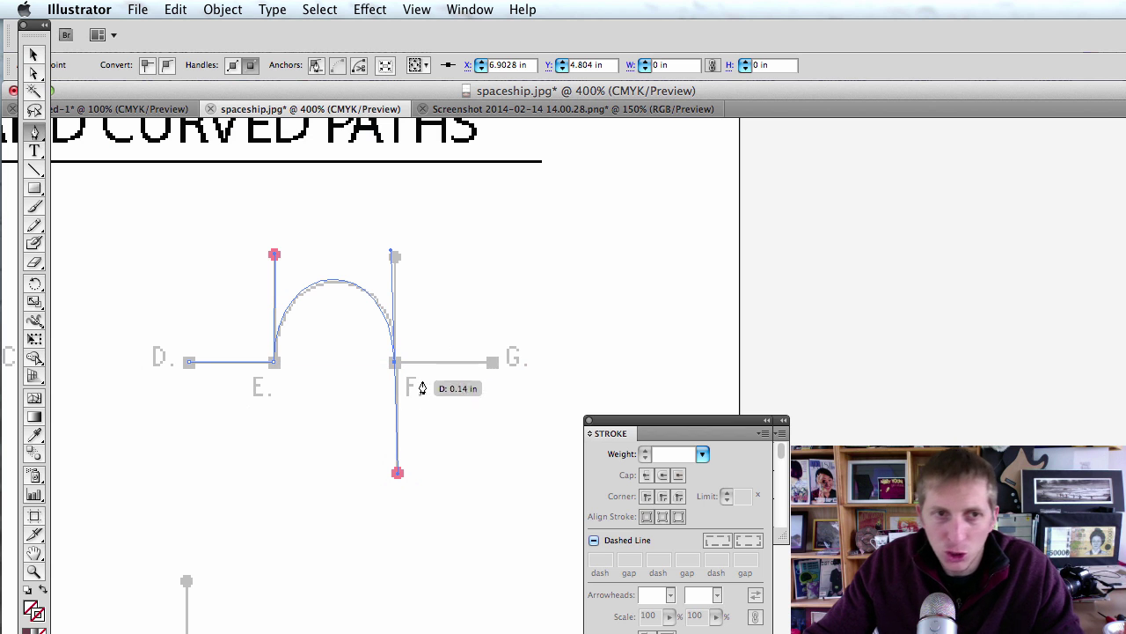
left_click(394, 368)
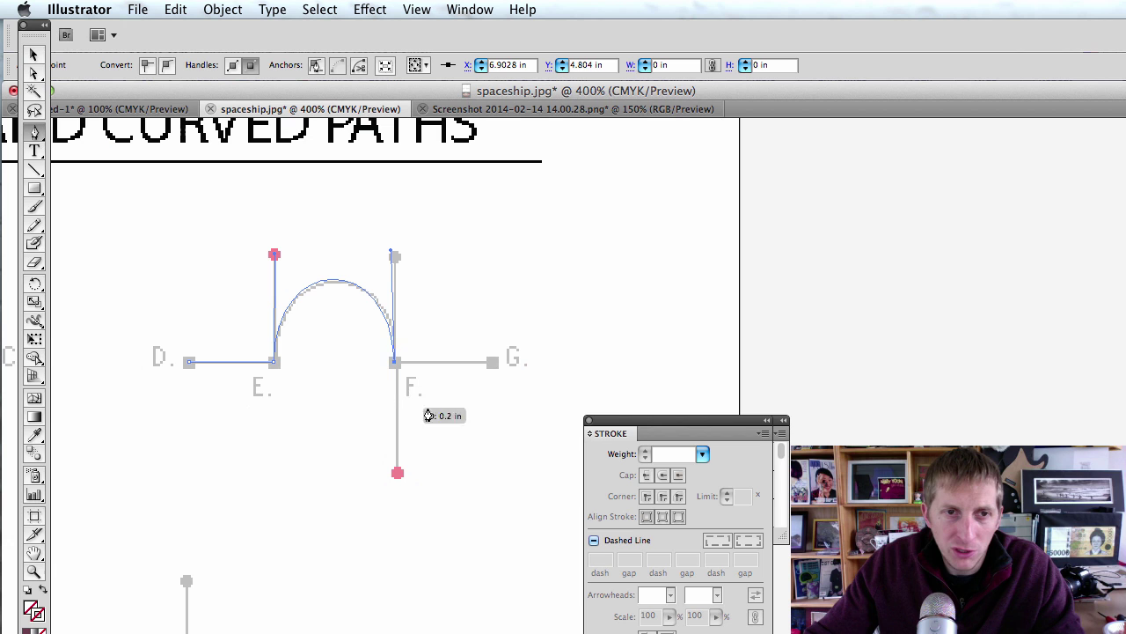
left_click(491, 365)
scroll(493, 369, "up", 1)
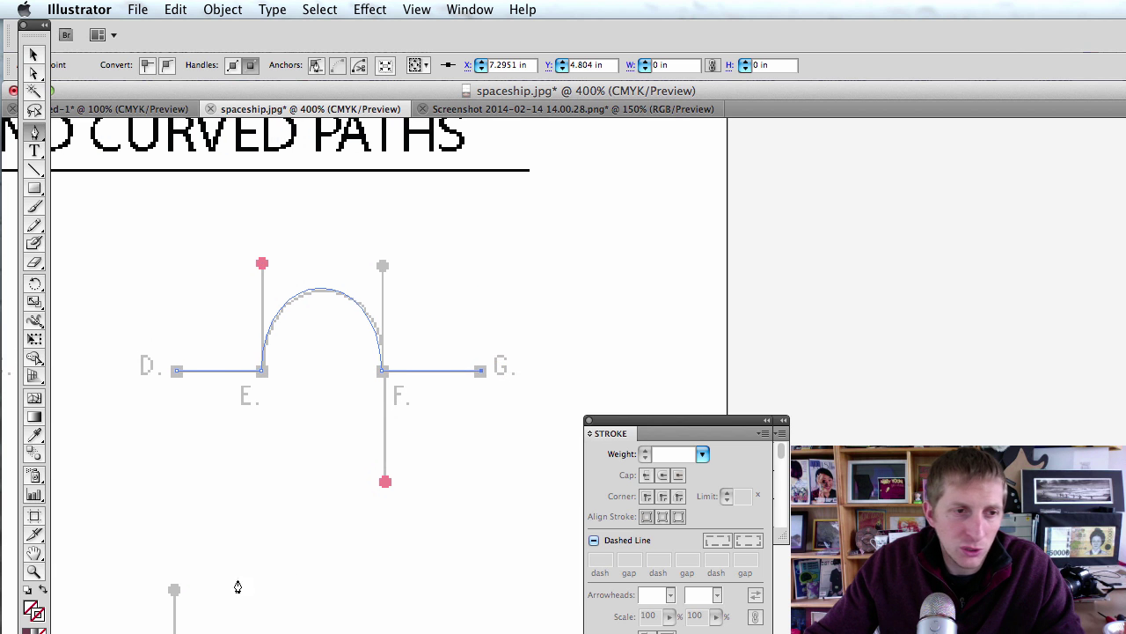
- Give the D–E–F–G path a teal green stroke colour and deselect it
double_click(38, 613)
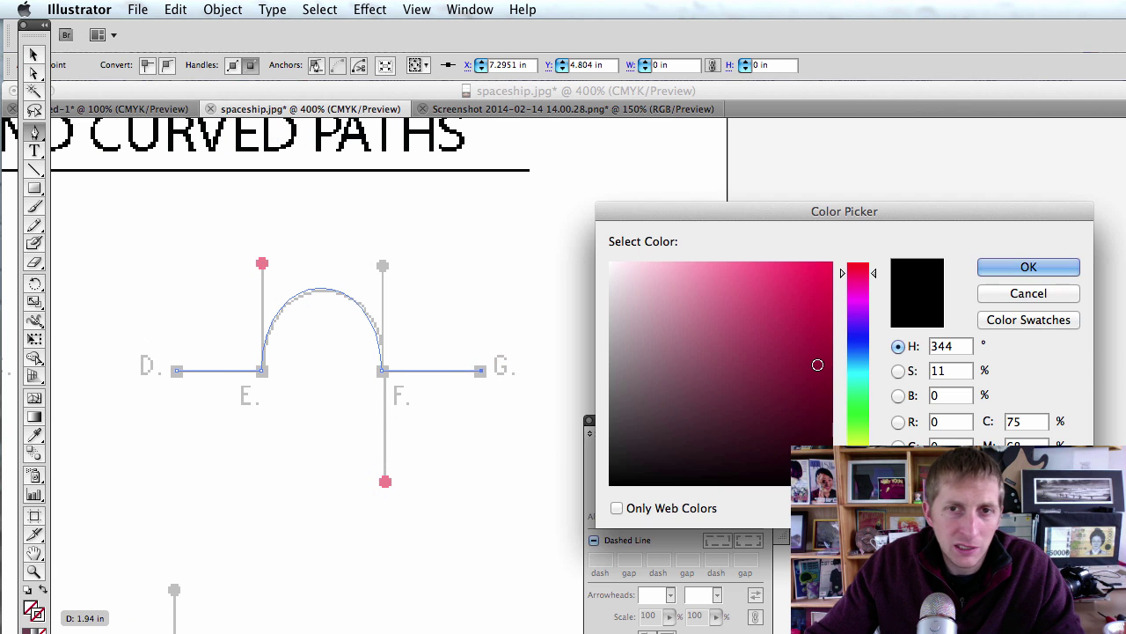
left_click(858, 381)
left_click(756, 359)
left_click(995, 268)
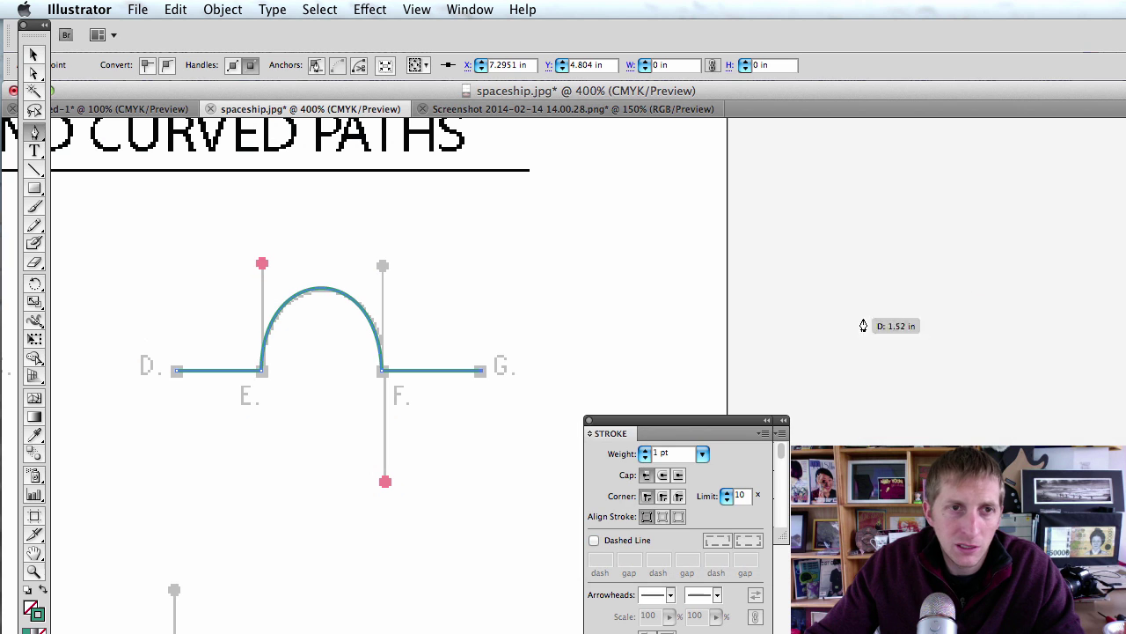
key("v")
left_click(513, 423)
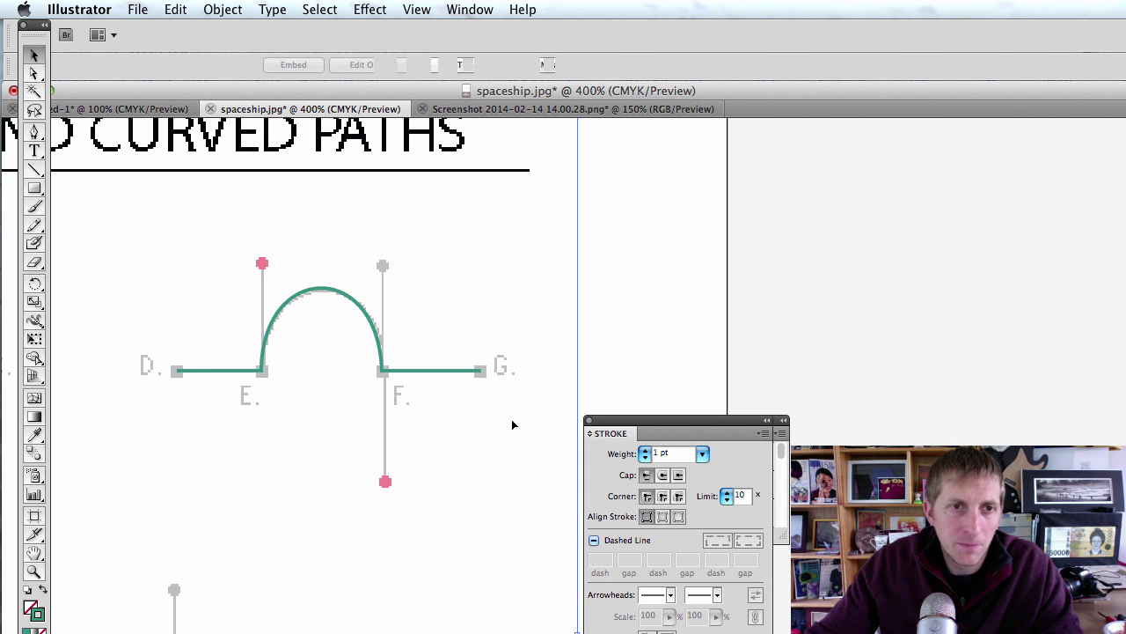
- Trace the G–H circle of the Curved Paths exercise as a closed path with the Pen tool, pulling the handles to the red markers
scroll(480, 441, "left", 3)
scroll(480, 441, "down", 2)
scroll(480, 442, "left", 3)
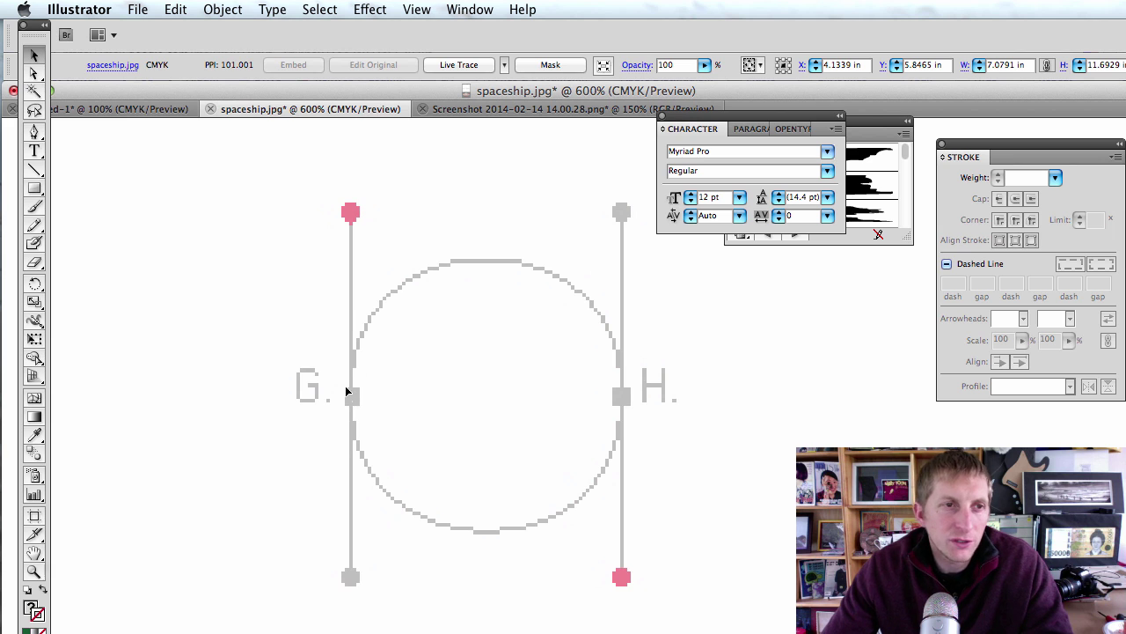
scroll(345, 392, "left", 2)
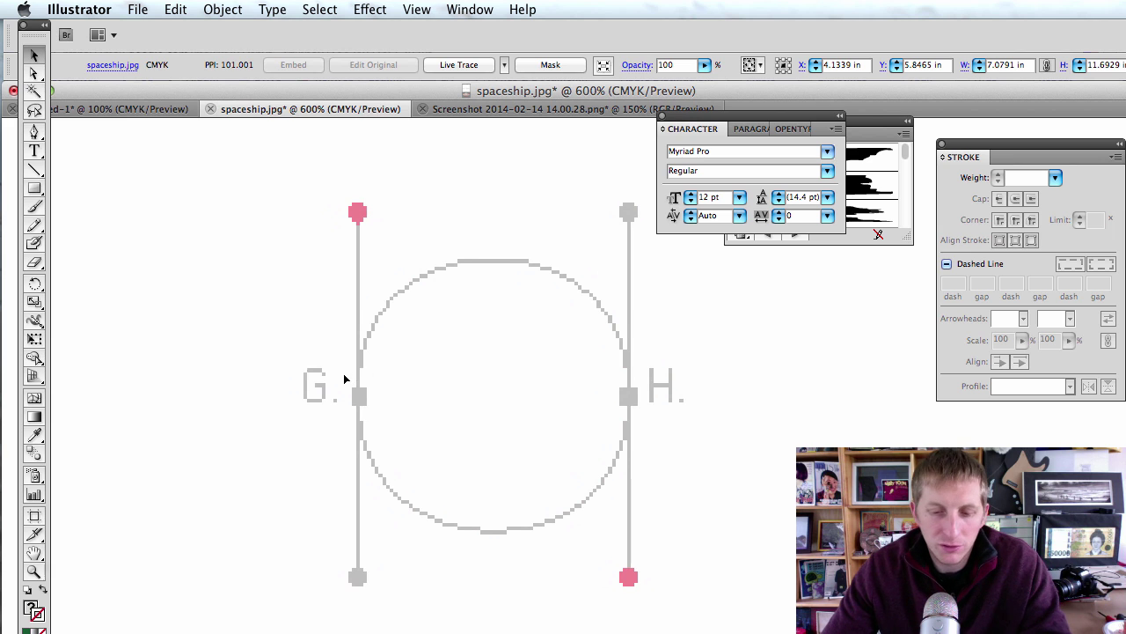
key("p")
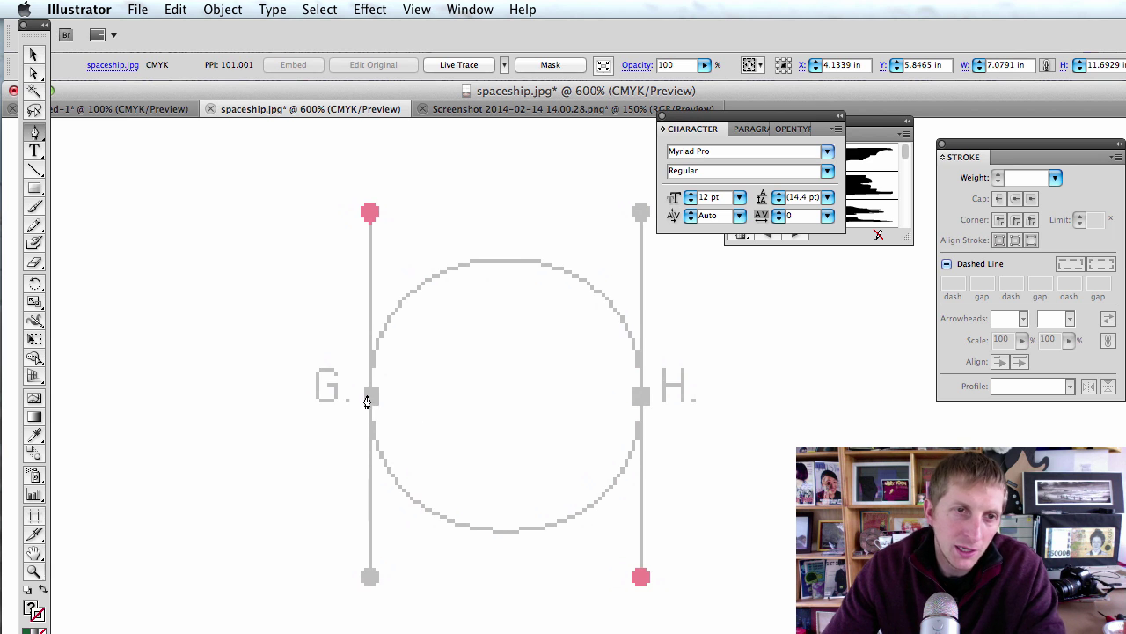
left_click_drag(370, 396, 370, 214)
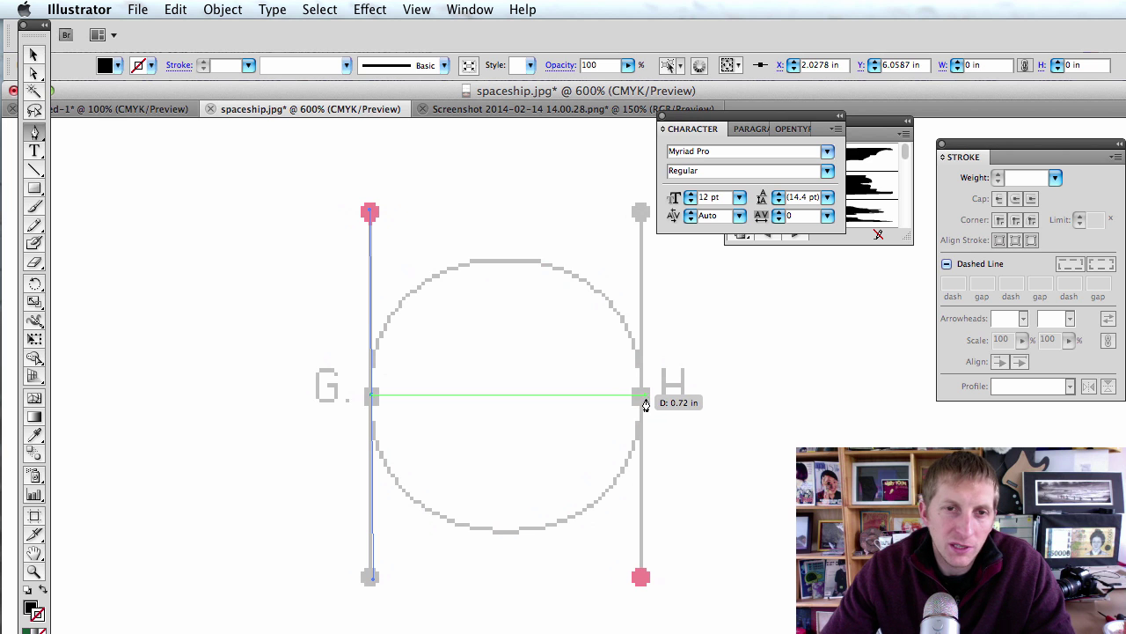
left_click_drag(643, 398, 641, 576)
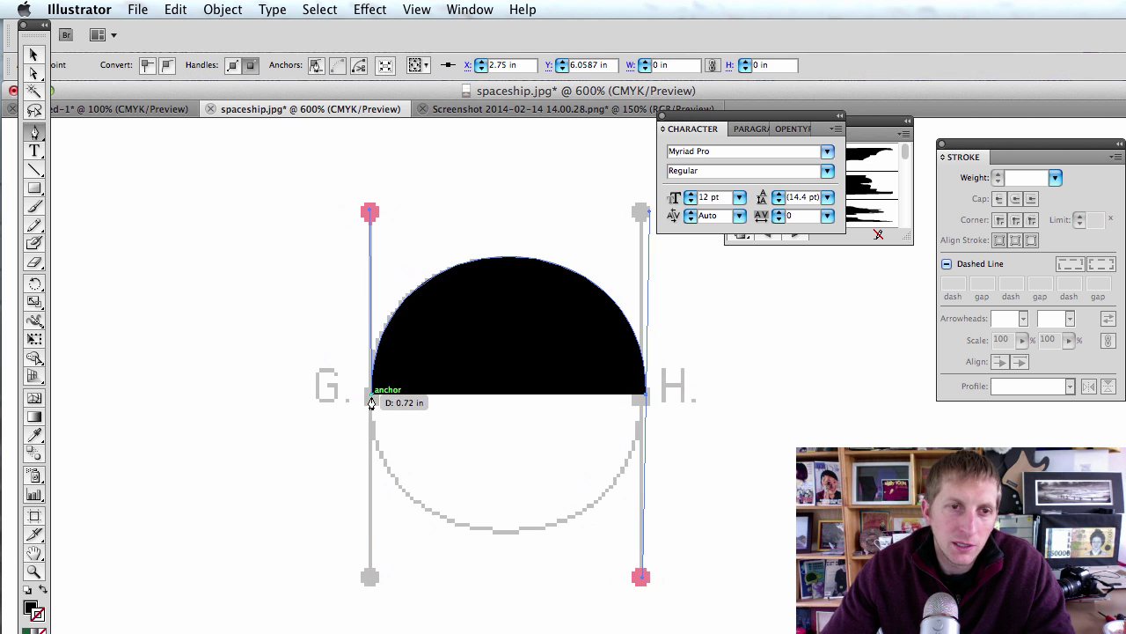
left_click_drag(370, 402, 370, 211)
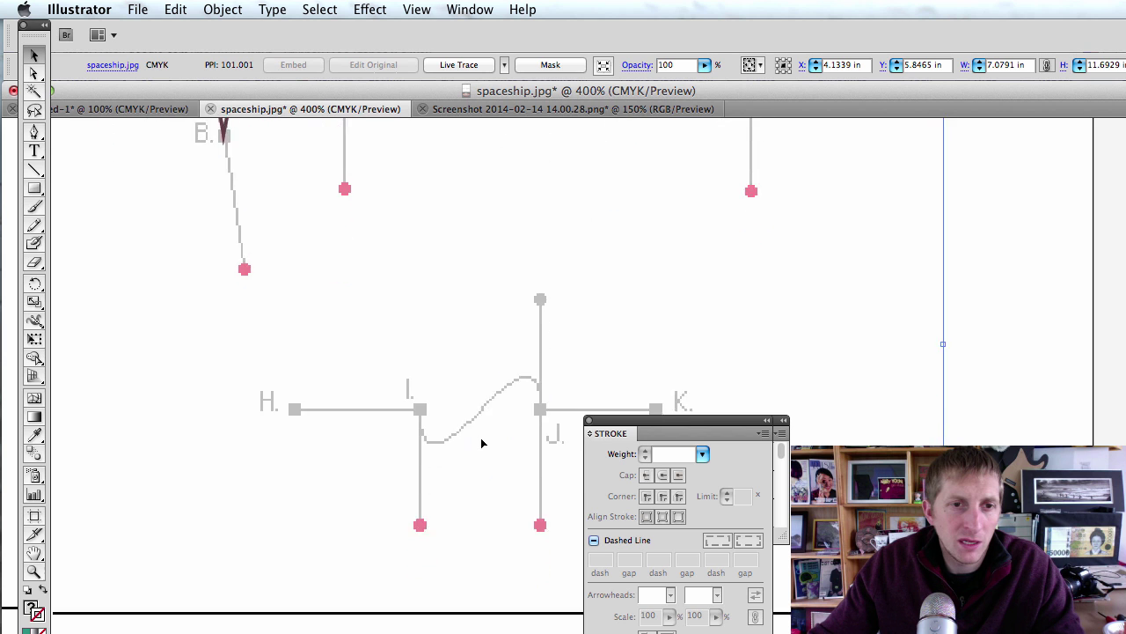
- Trace the H–I–J–K shape with the Pen tool: straight to I, an S-curve to J, and straight to K
scroll(481, 438, "right", 4)
scroll(482, 439, "down", 1)
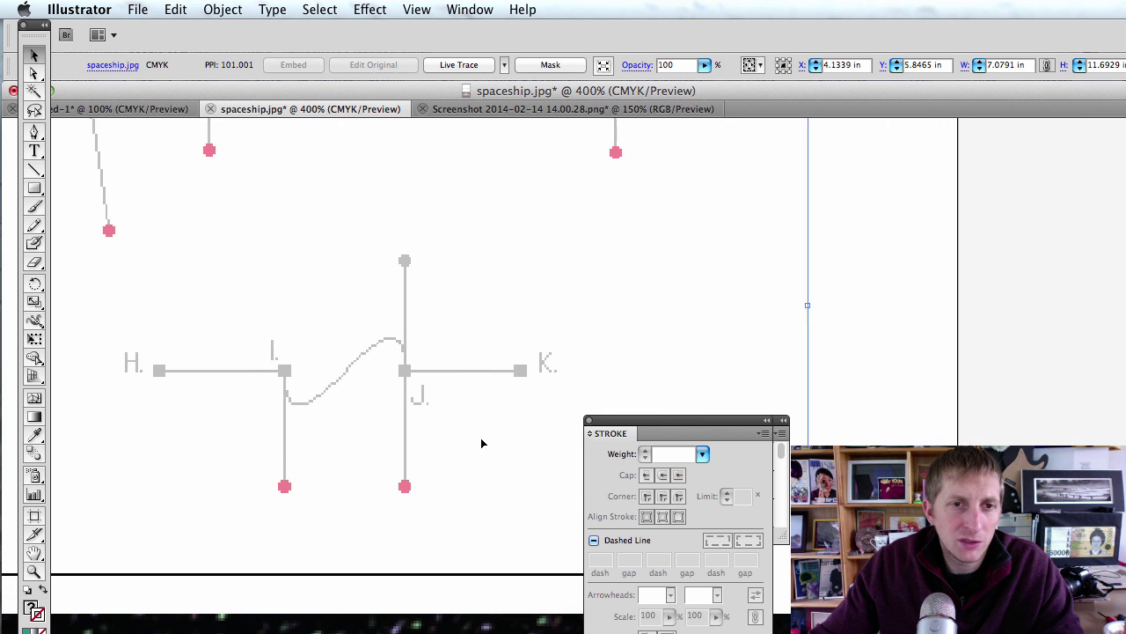
key("p")
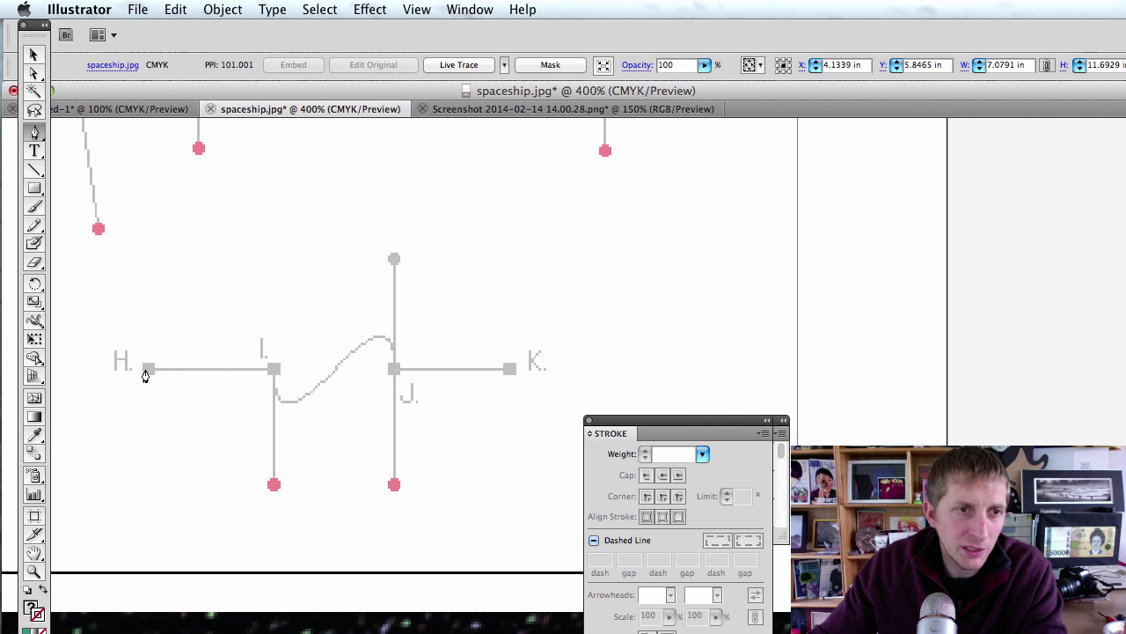
left_click(147, 371)
left_click(274, 370)
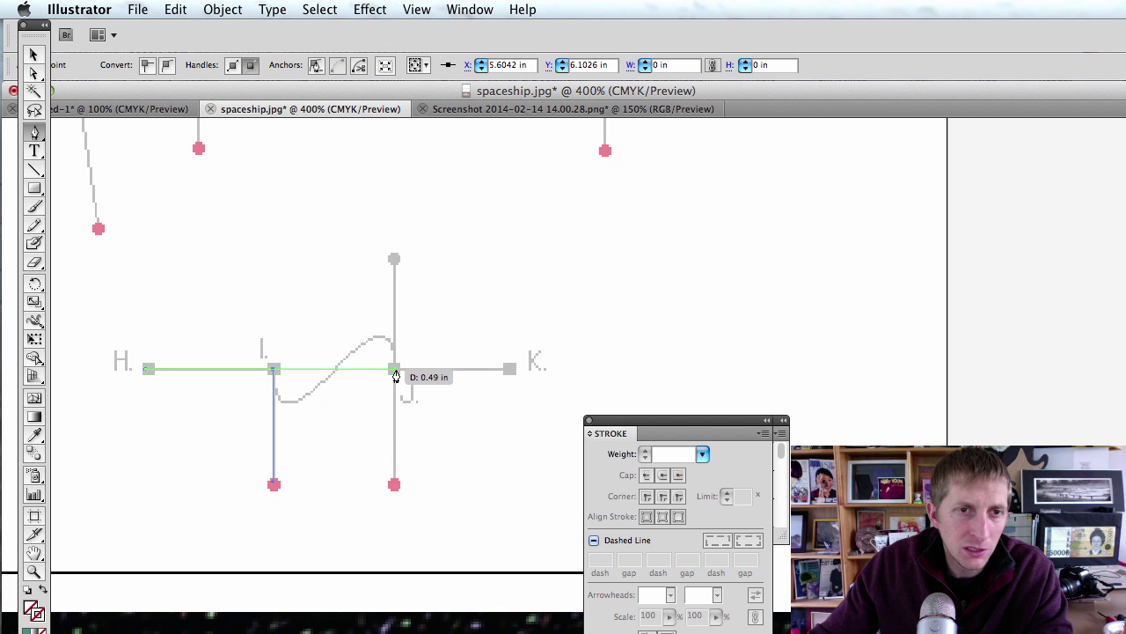
left_click_drag(394, 369, 395, 477)
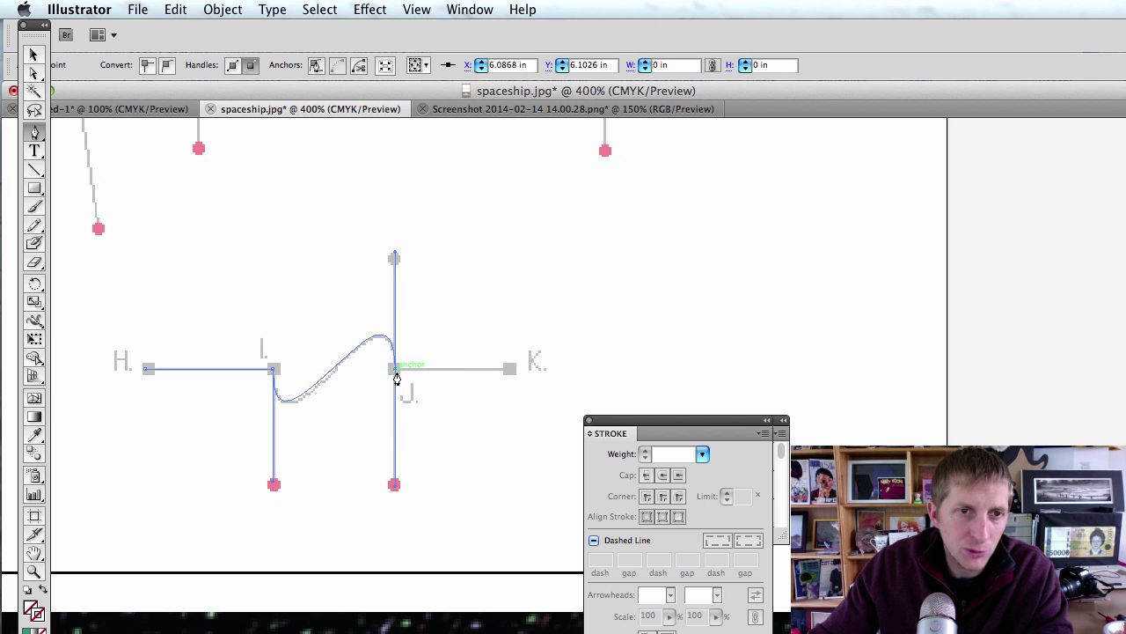
left_click_drag(396, 374, 511, 369)
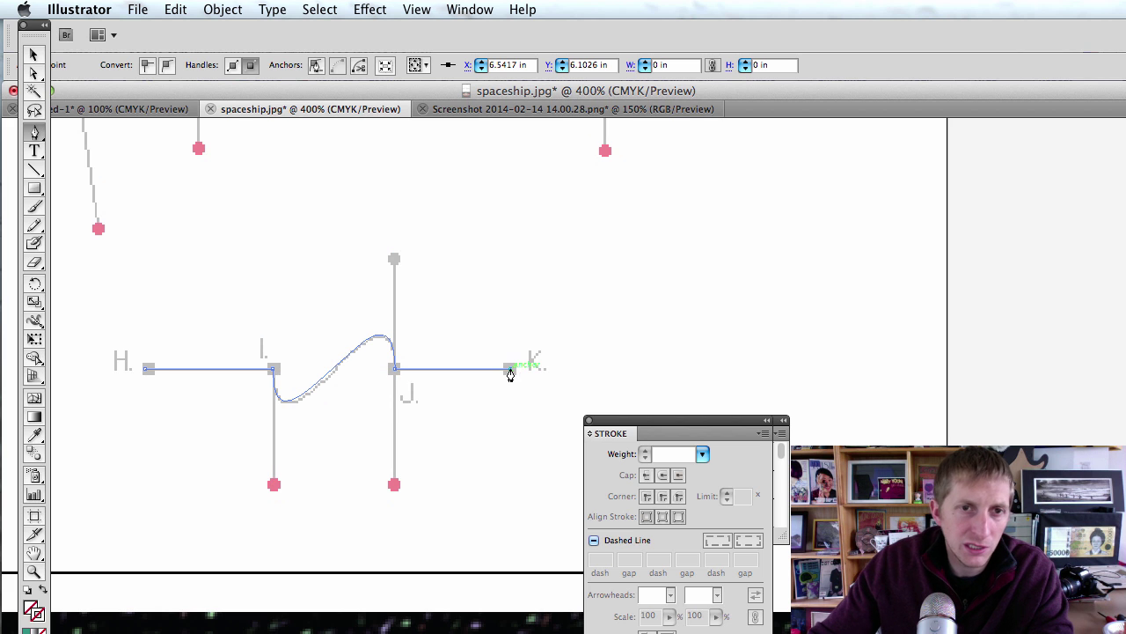
- Give the H–I–J–K path a crimson stroke colour and deselect it
double_click(37, 615)
left_click(734, 445)
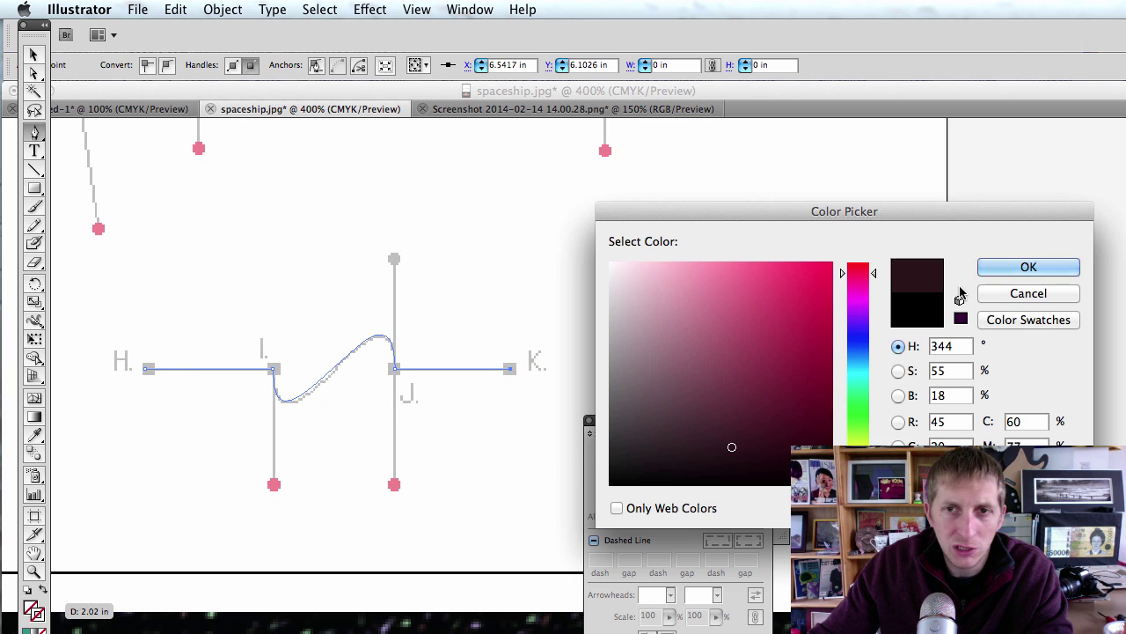
left_click(774, 317)
left_click(1021, 269)
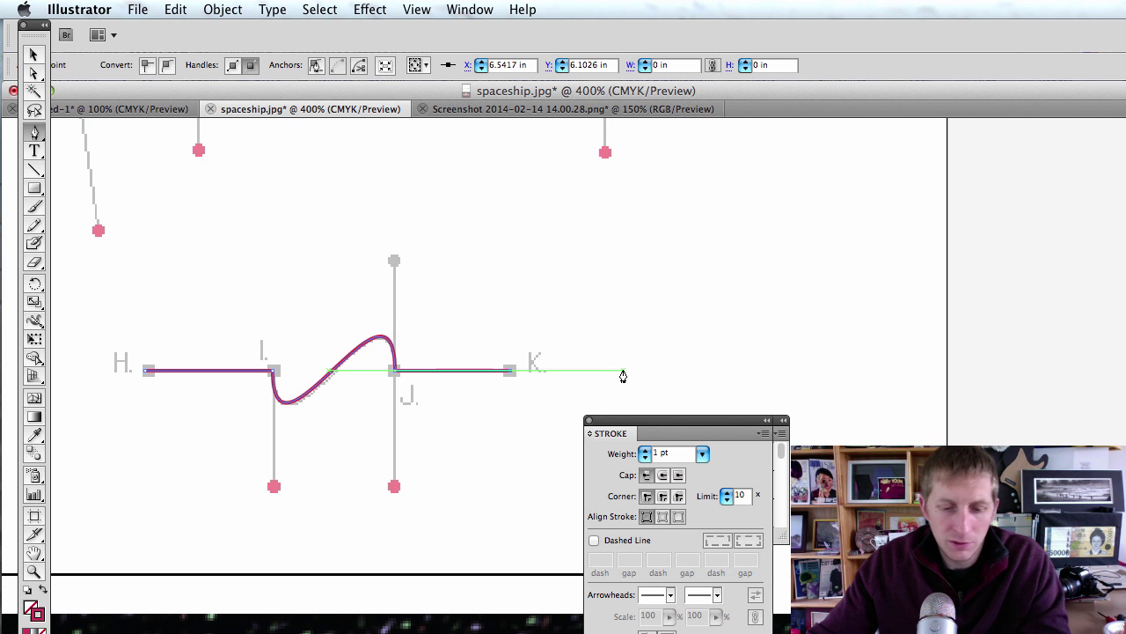
key("v")
left_click(533, 444)
- Bring the whole spaceship exercise into view and move the Stroke panel clear of the spaceship
scroll(533, 445, "left", 8)
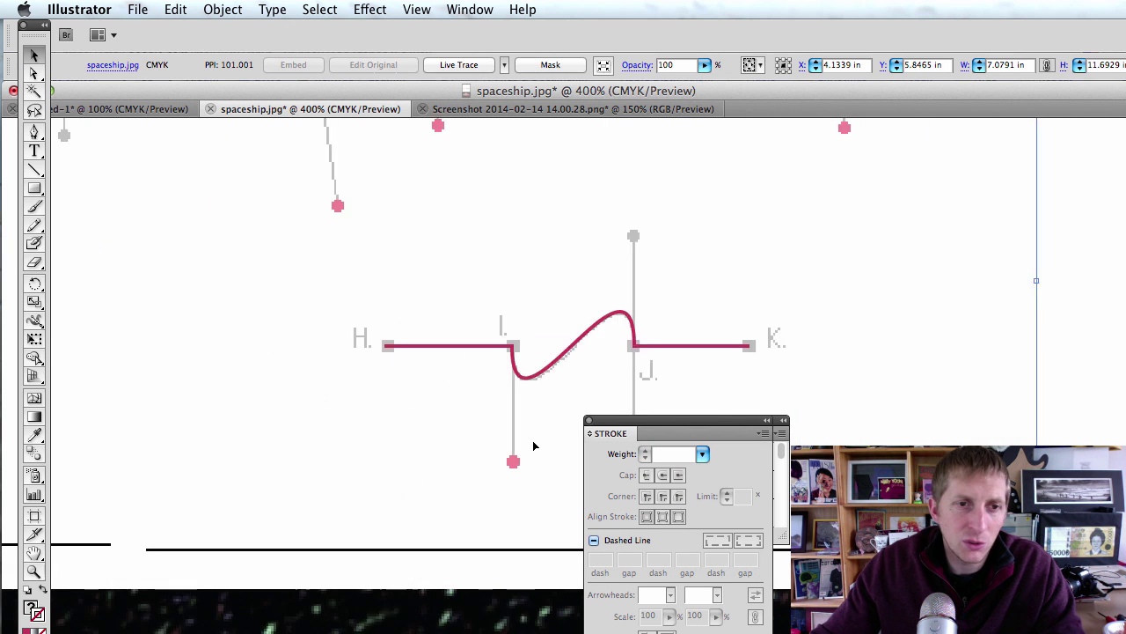
scroll(532, 445, "down", 10)
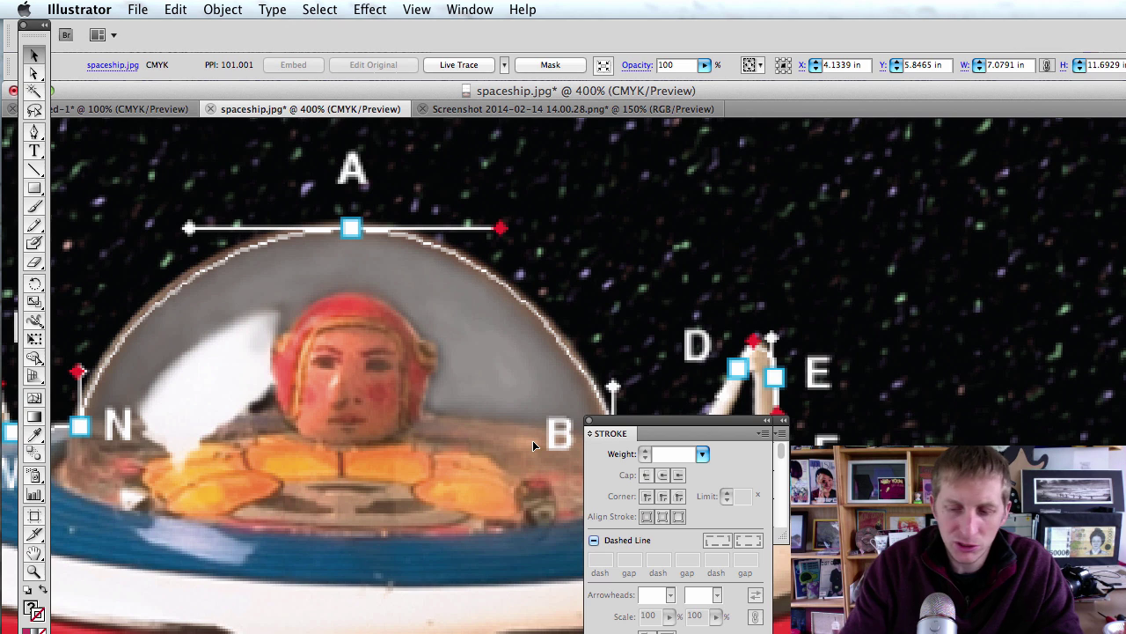
scroll(533, 445, "down", 2)
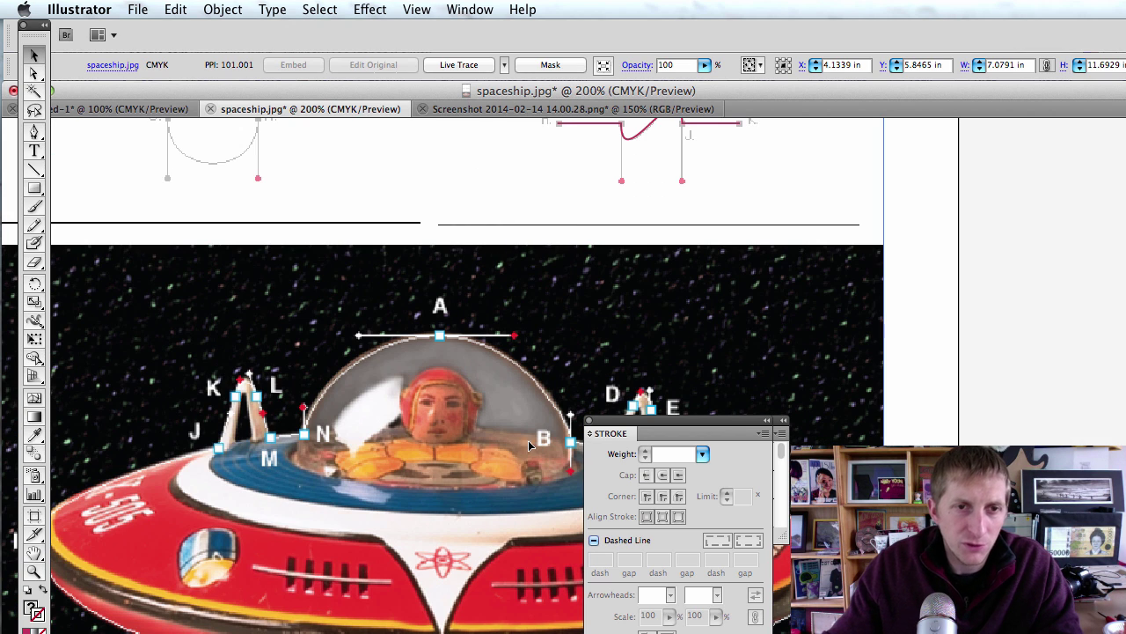
left_click_drag(457, 494, 492, 381)
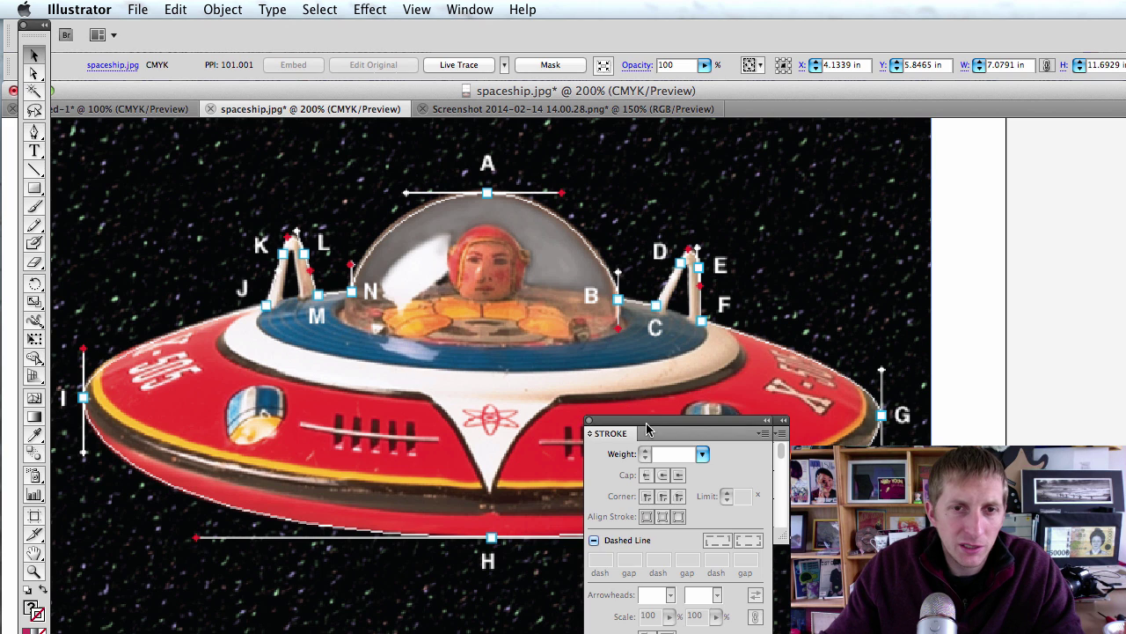
left_click_drag(646, 422, 704, 630)
left_click_drag(981, 564, 1004, 149)
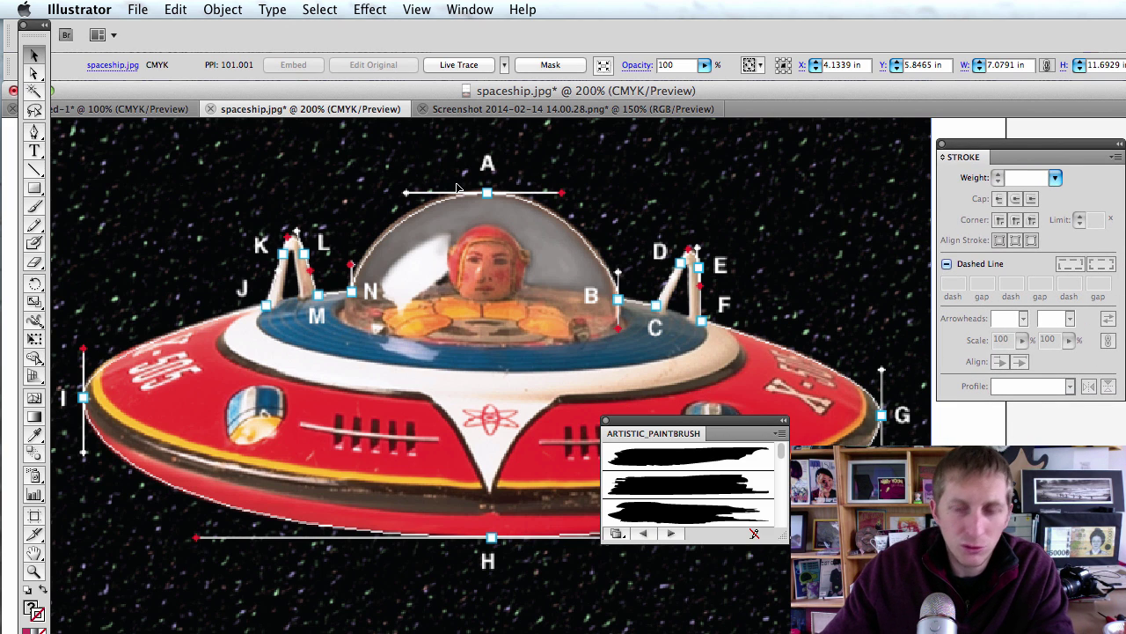
- Set the Pen tool's stroke for the spaceship outline to pink (H 344°, S 54%, B 90%) with a 3 pt weight
key("p")
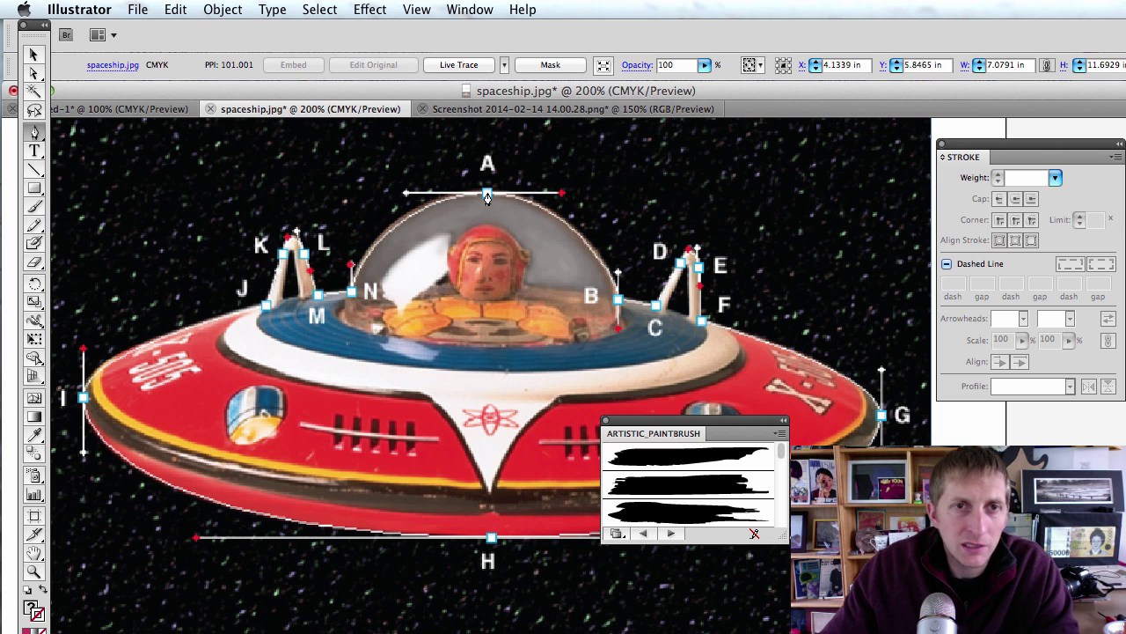
double_click(37, 617)
left_click_drag(746, 304, 733, 285)
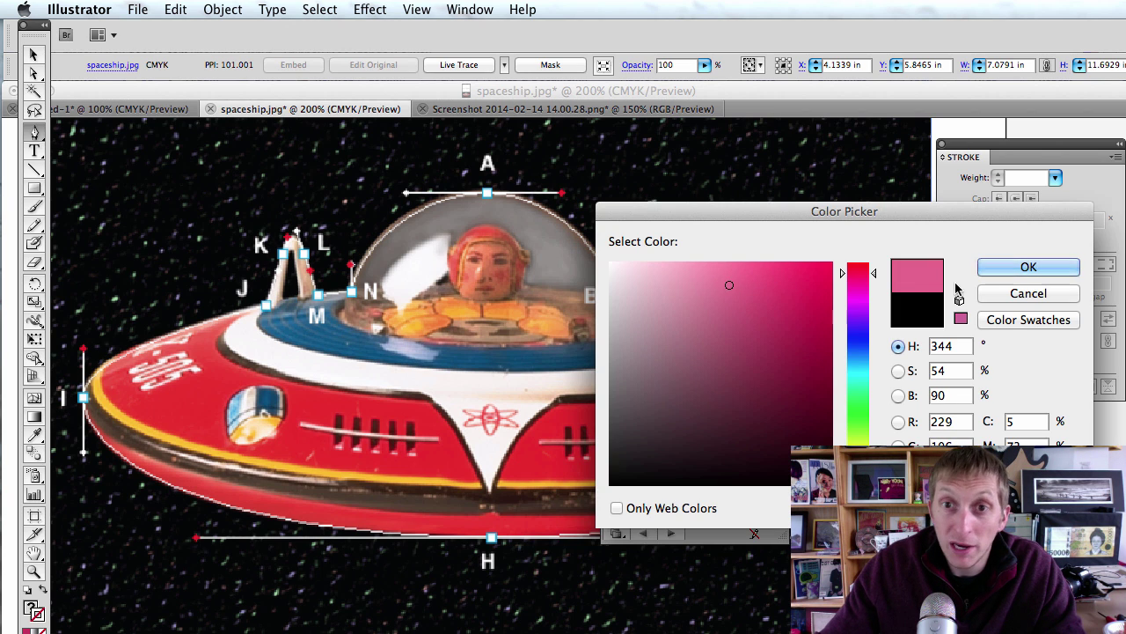
left_click(986, 276)
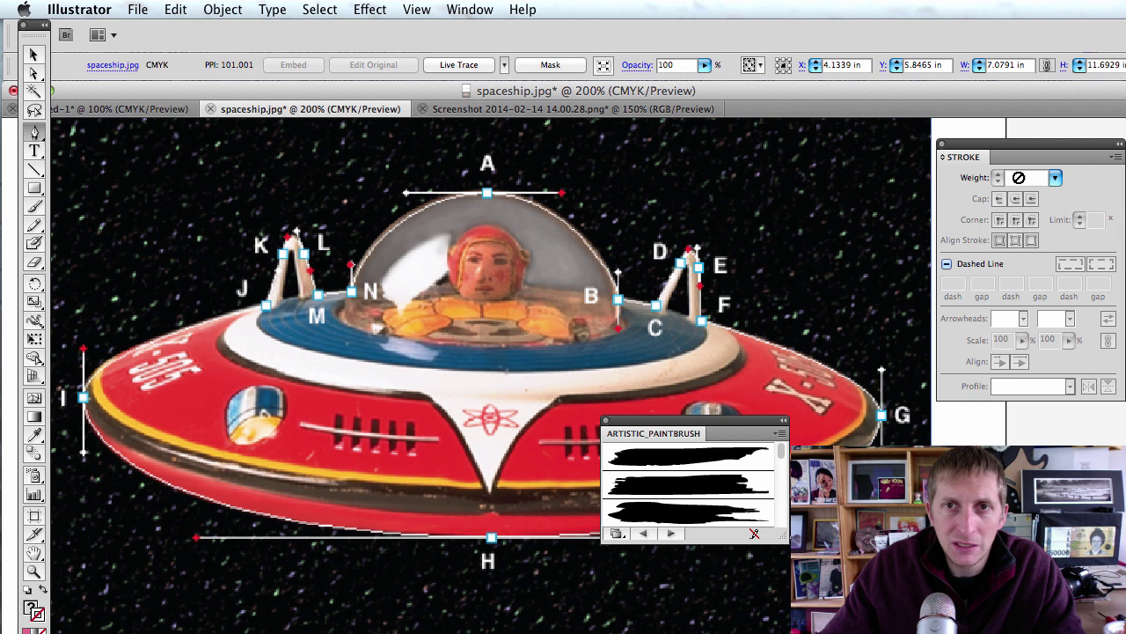
left_click(1055, 177)
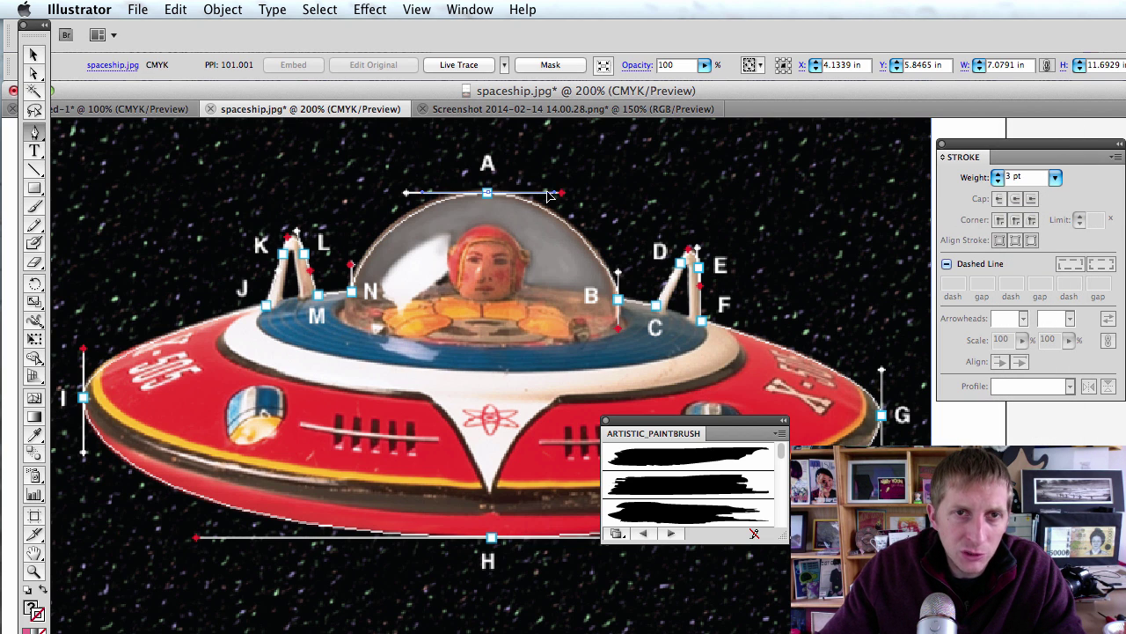
- Trace the right side of the dome from A with a curve to B, correcting the misplaced point, and continue straight to C
left_click(619, 299)
left_click_drag(619, 330, 656, 308)
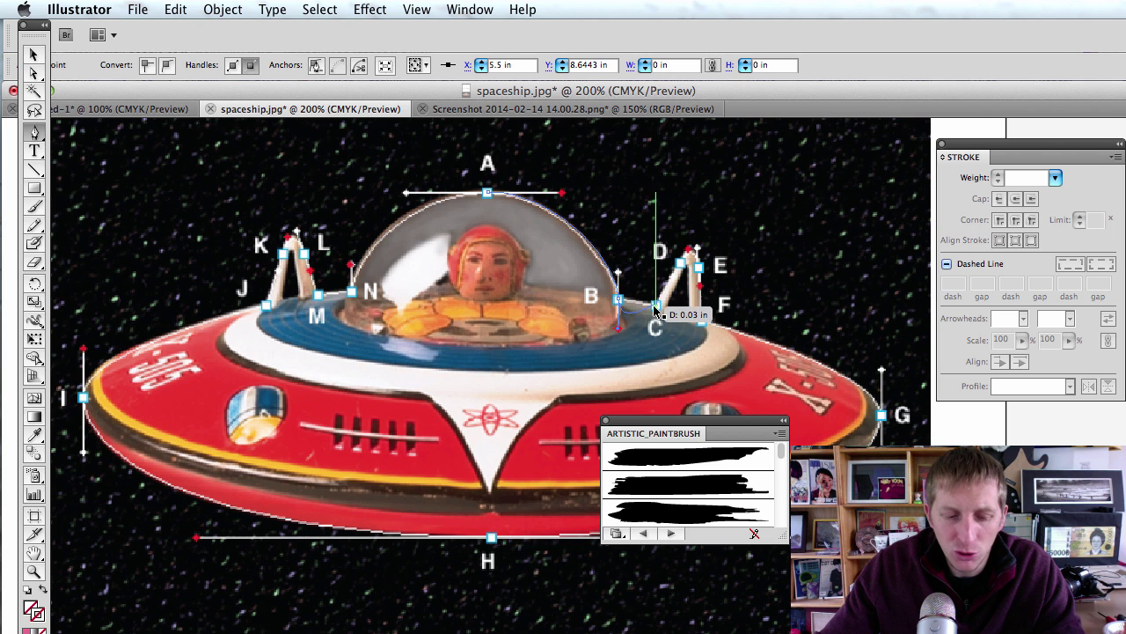
key("super+z")
left_click_drag(621, 306, 620, 306)
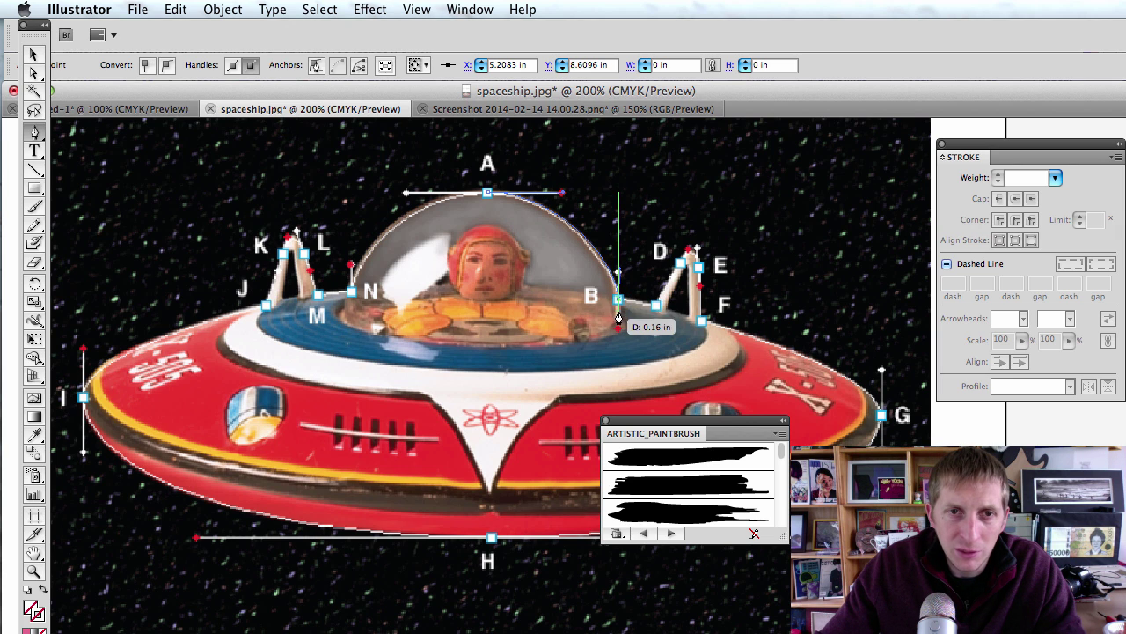
left_click(656, 307)
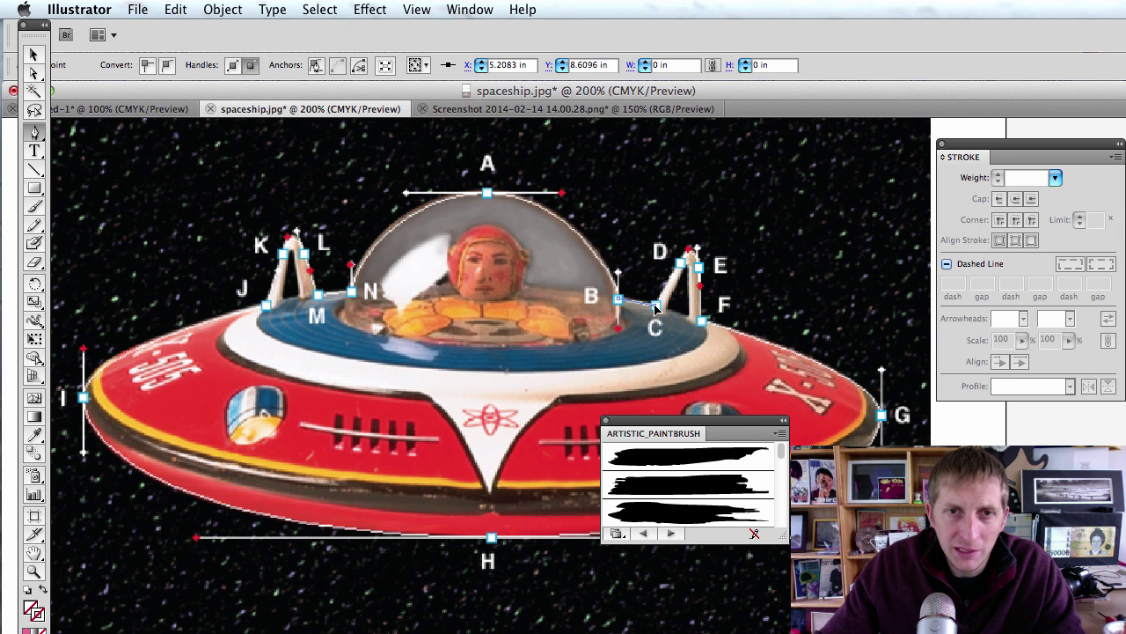
- Trace the right antenna: straight from C to D, curve over the tip to E, and straight down to F
left_click(681, 264)
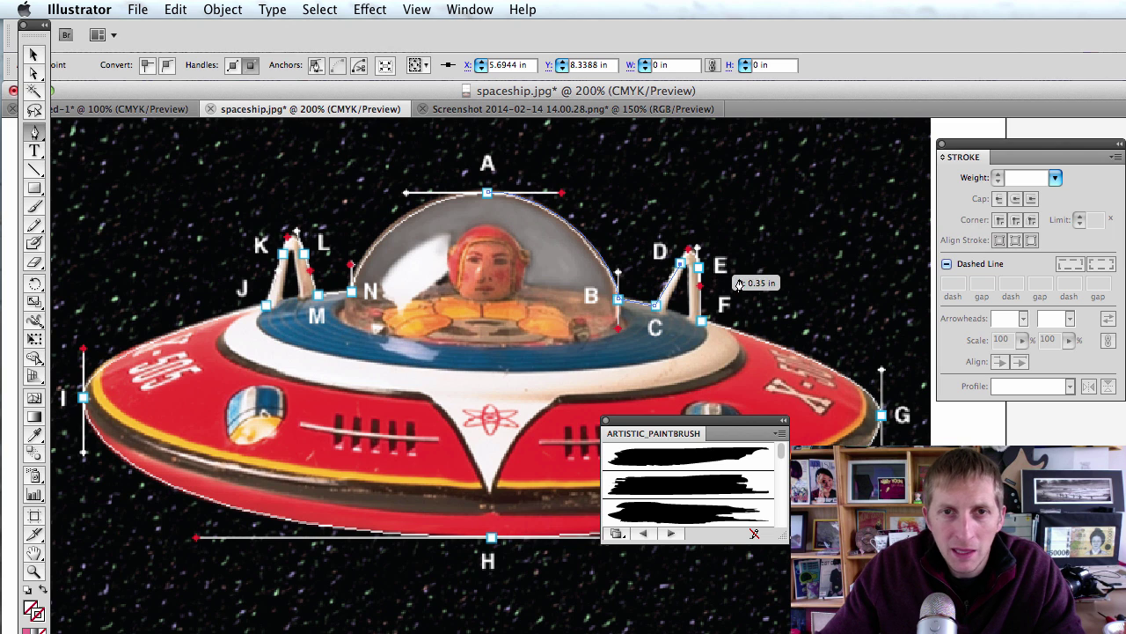
left_click(699, 266)
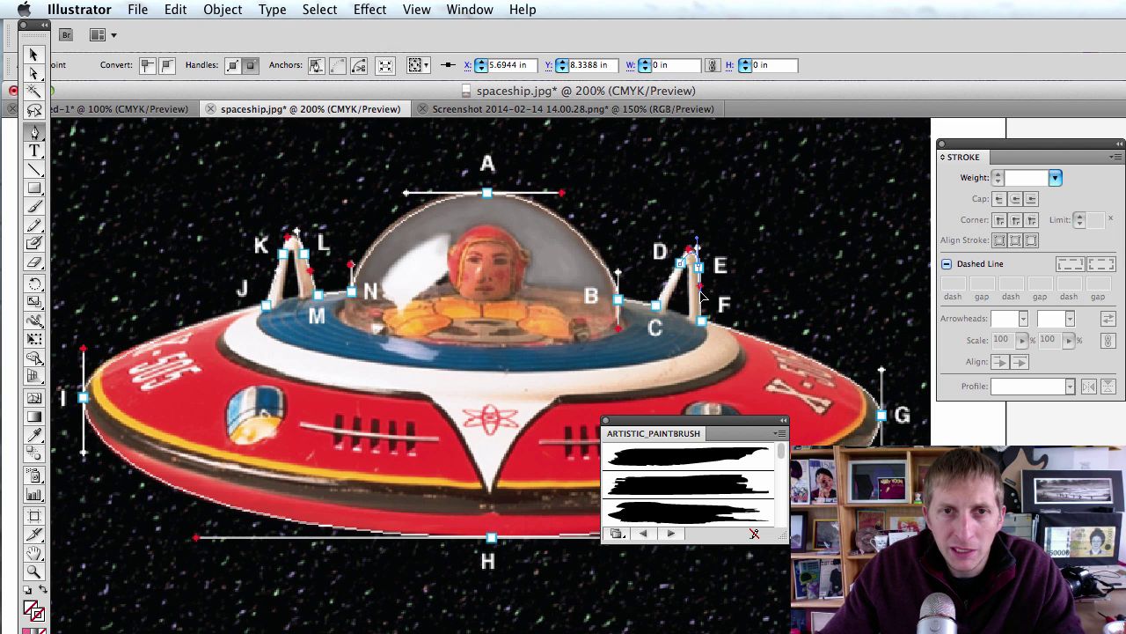
left_click_drag(701, 292, 701, 296)
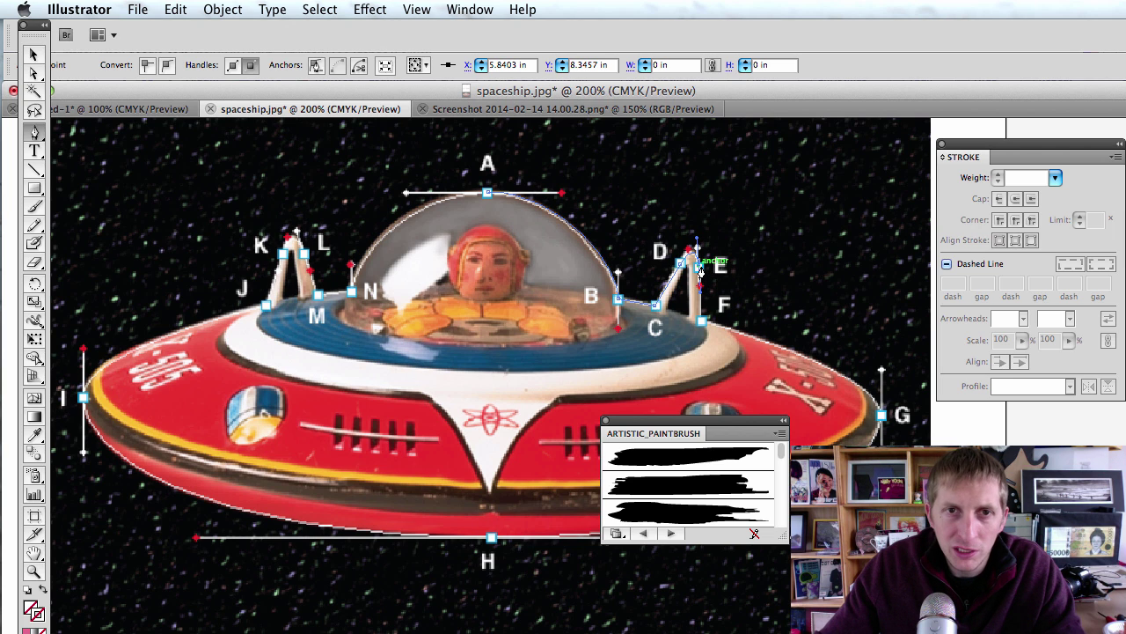
left_click_drag(702, 281, 701, 285)
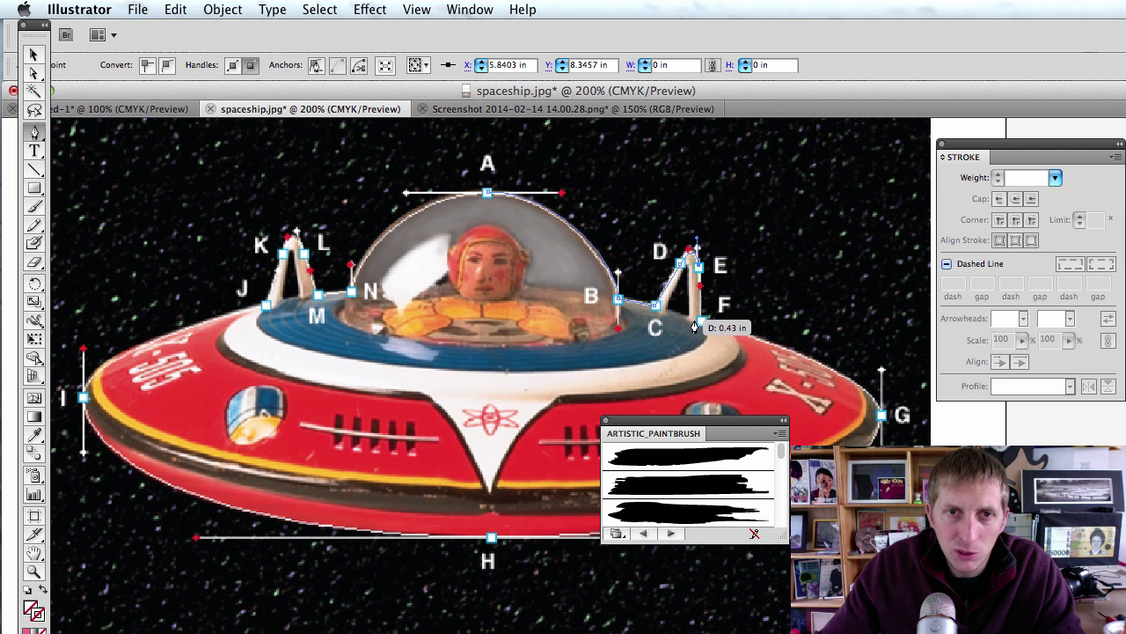
left_click(700, 322)
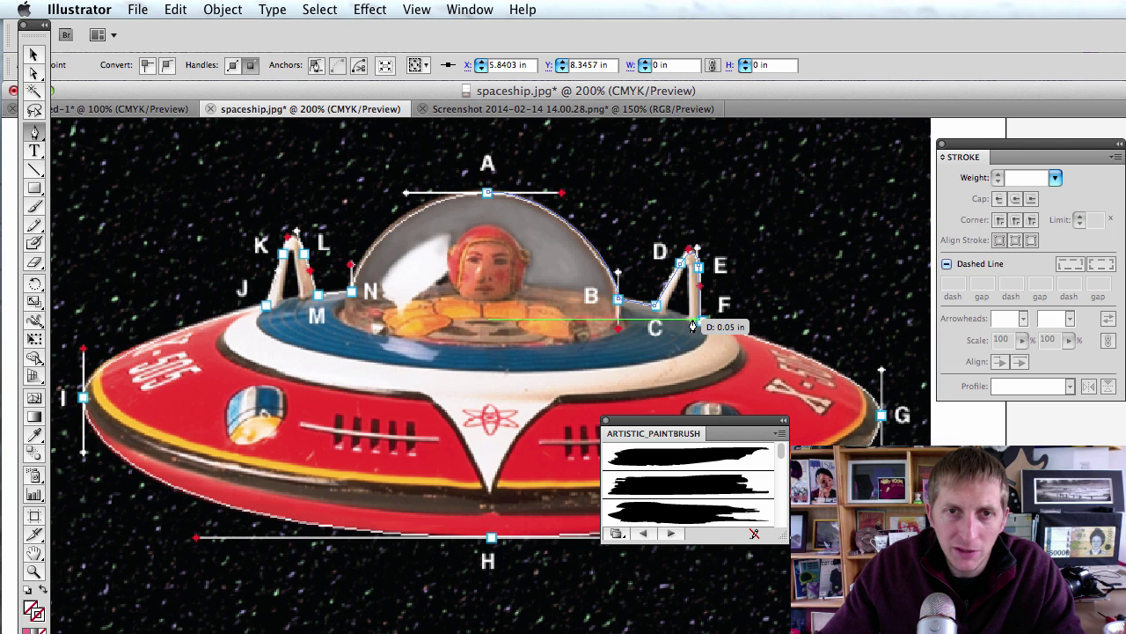
- Curve the outline from F through G to H along the hull, moving the Artistic_Paintbrush panel clear of the spaceship
left_click(882, 420)
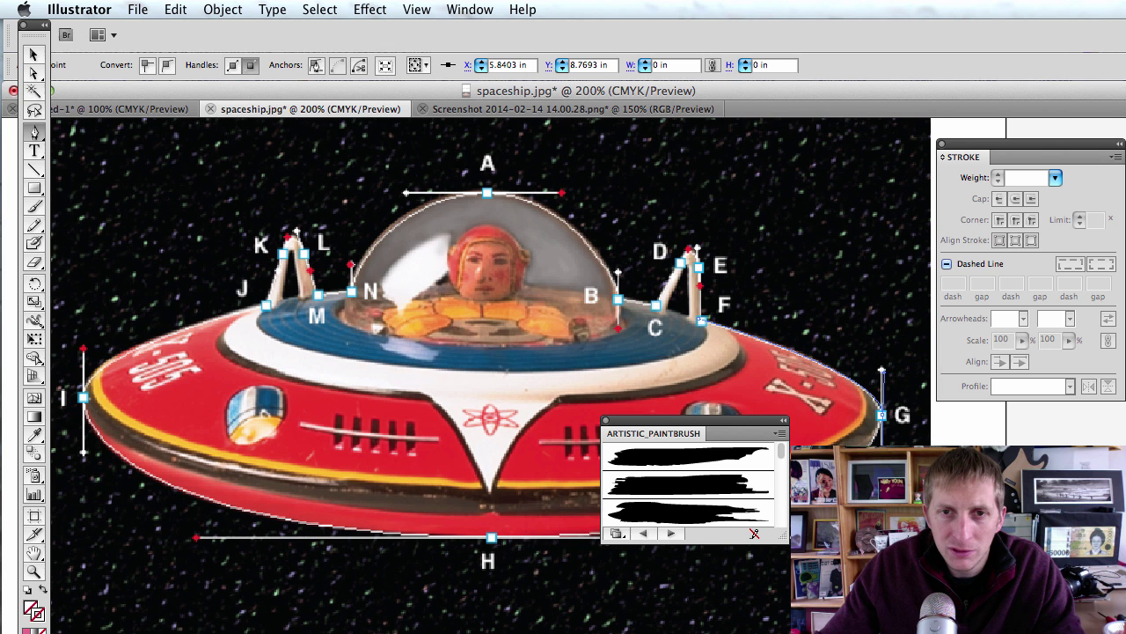
left_click_drag(753, 421, 878, 121)
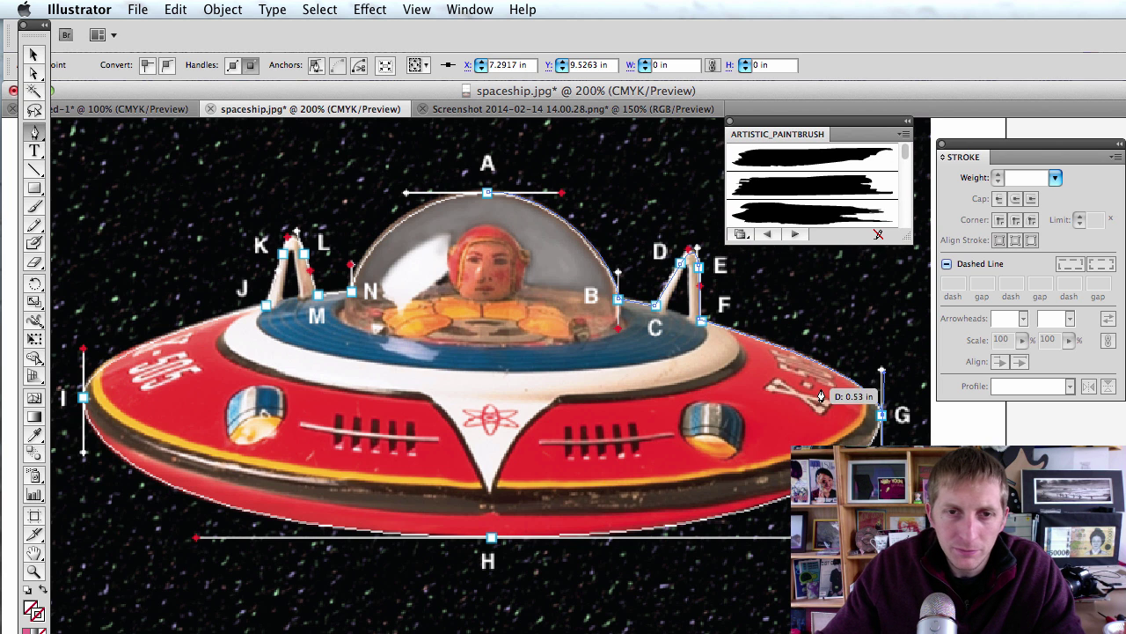
scroll(508, 550, "right", 5)
scroll(508, 551, "down", 3)
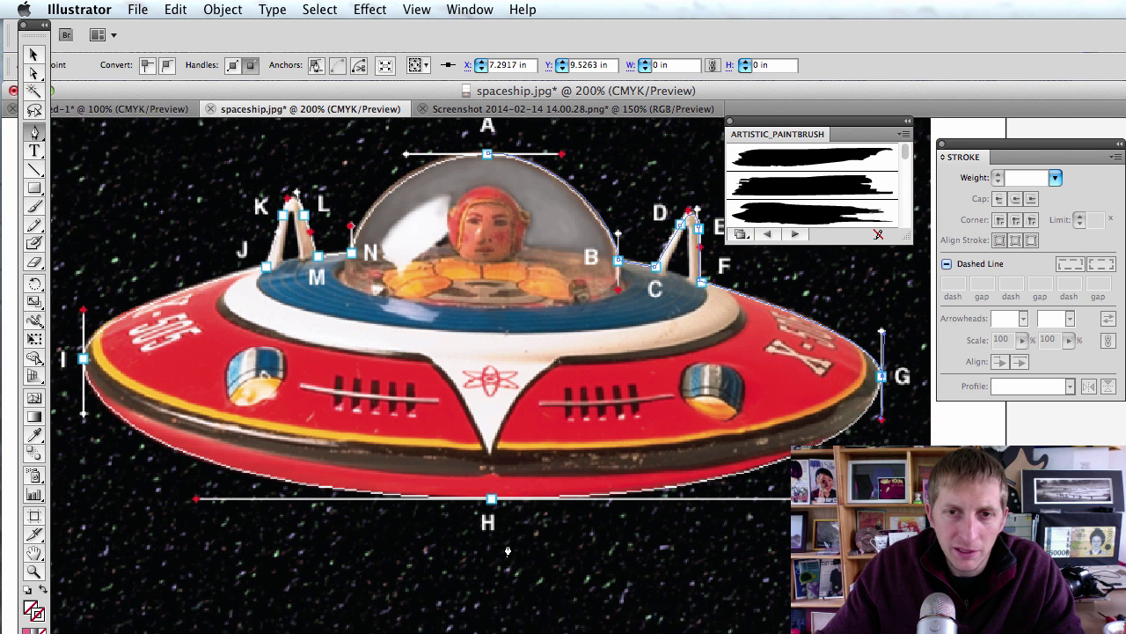
scroll(508, 551, "right", 2)
scroll(508, 551, "down", 1)
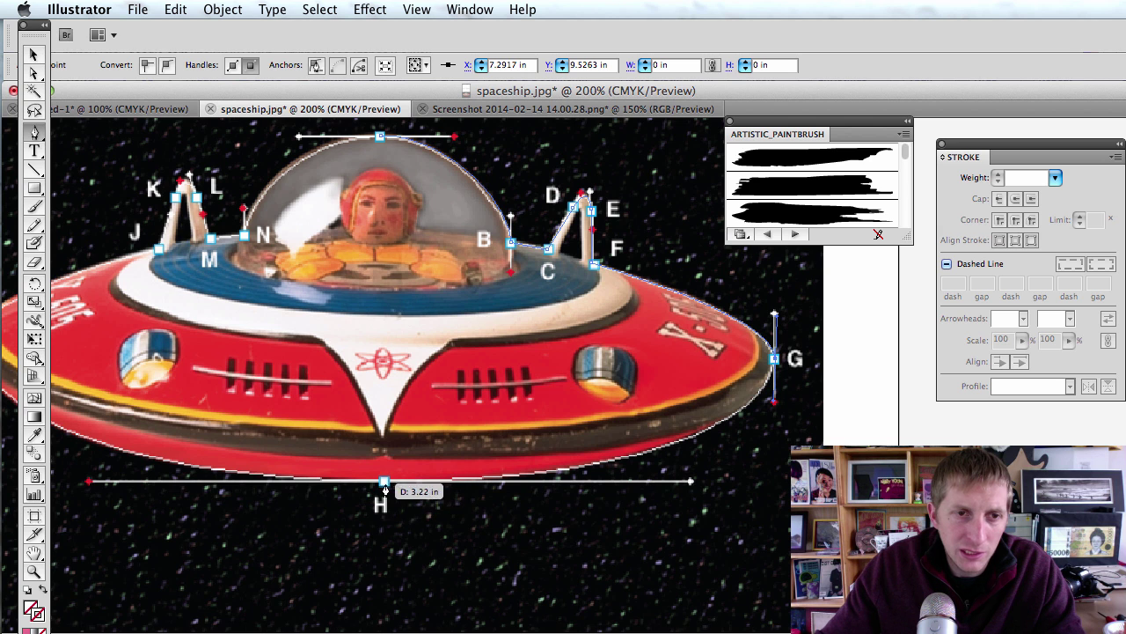
left_click_drag(383, 484, 75, 481)
scroll(164, 487, "right", 2)
scroll(164, 488, "left", 4)
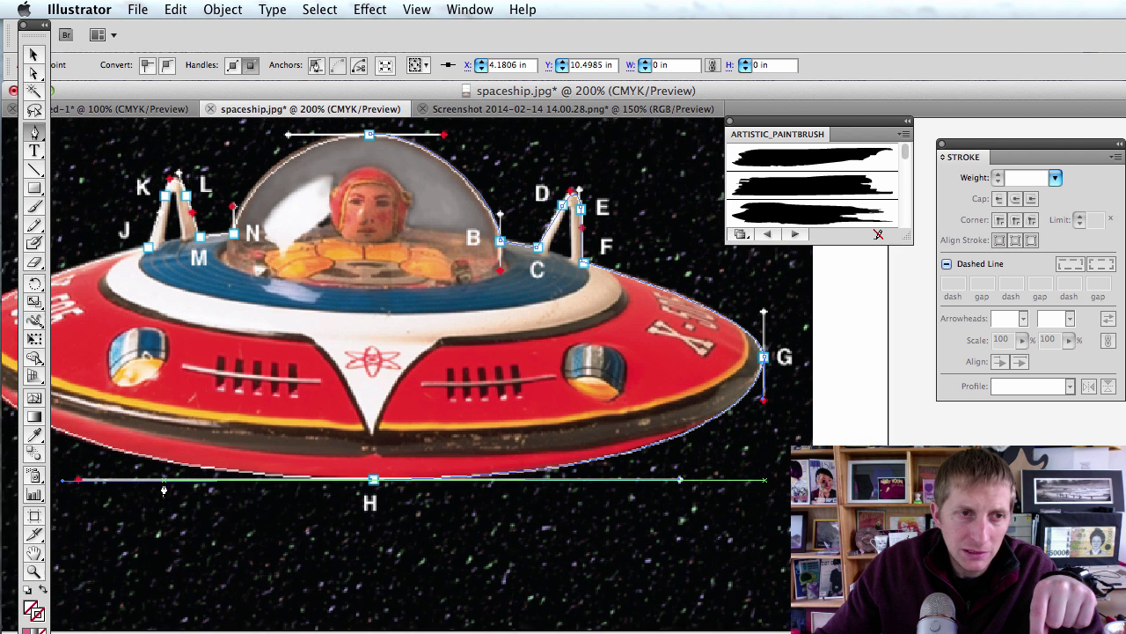
left_click_drag(164, 490, 189, 492)
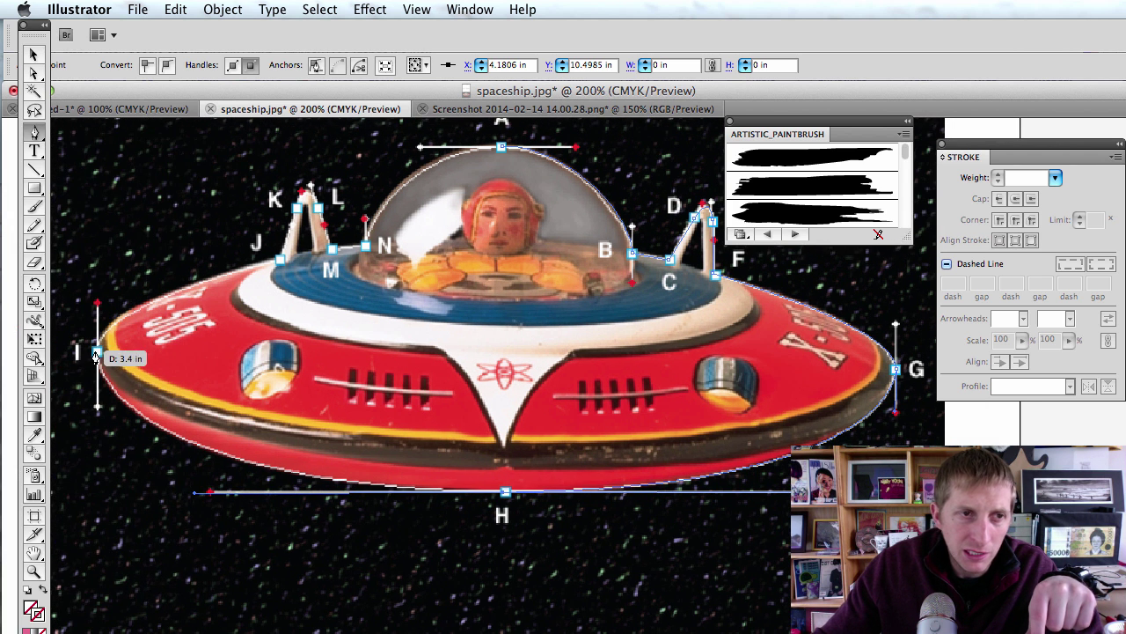
- Curve the outline from H through I to J, make J a corner, and continue straight up to K
left_click_drag(95, 350, 95, 298)
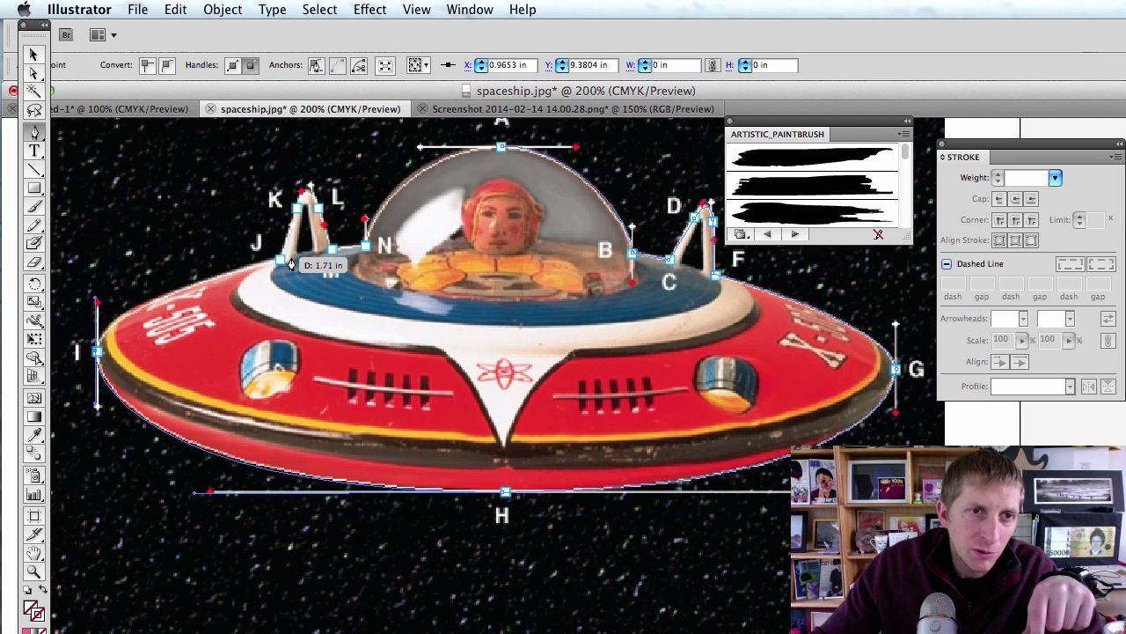
mouse_move(281, 260)
left_mouse_down()
mouse_move(303, 277)
mouse_move(297, 266)
left_mouse_up()
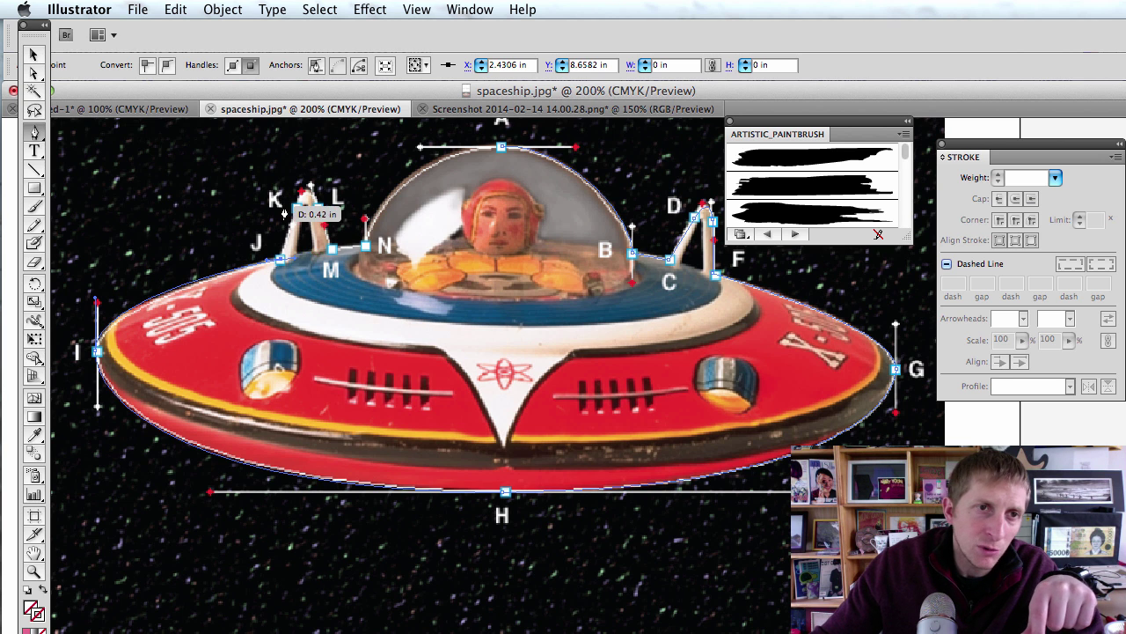
left_click_drag(282, 260, 298, 238)
scroll(297, 237, "up", 2)
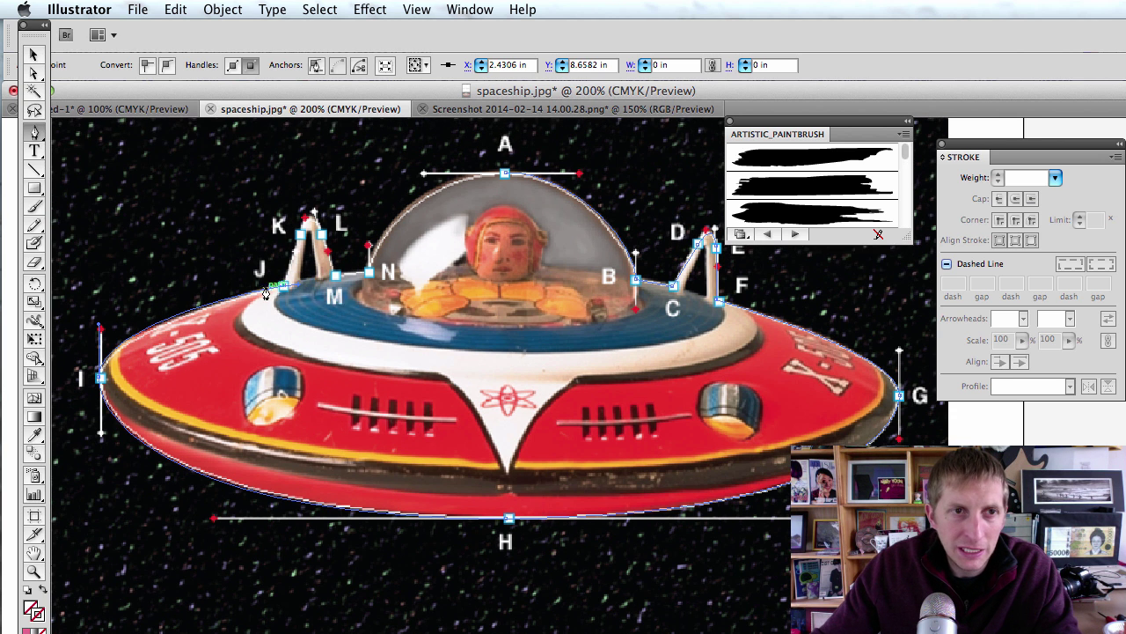
scroll(301, 292, "right", 2)
scroll(301, 291, "left", 1)
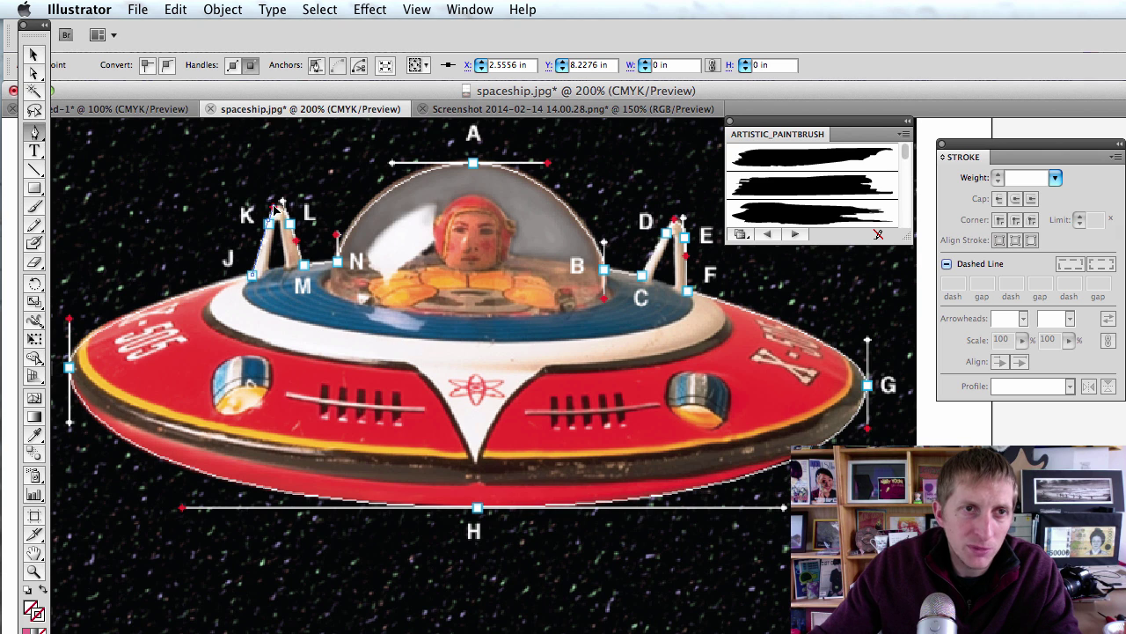
- Curve over the left antenna's tip to L, continue straight to M and N, and give N an upward handle
left_click_drag(274, 211, 292, 225)
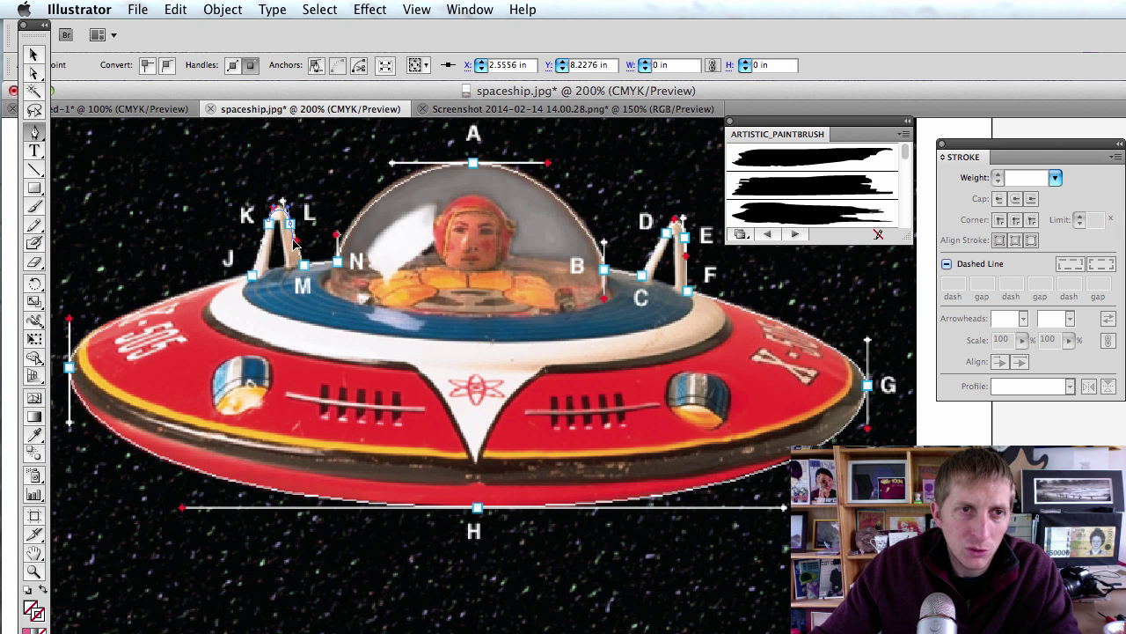
left_click_drag(297, 243, 295, 232)
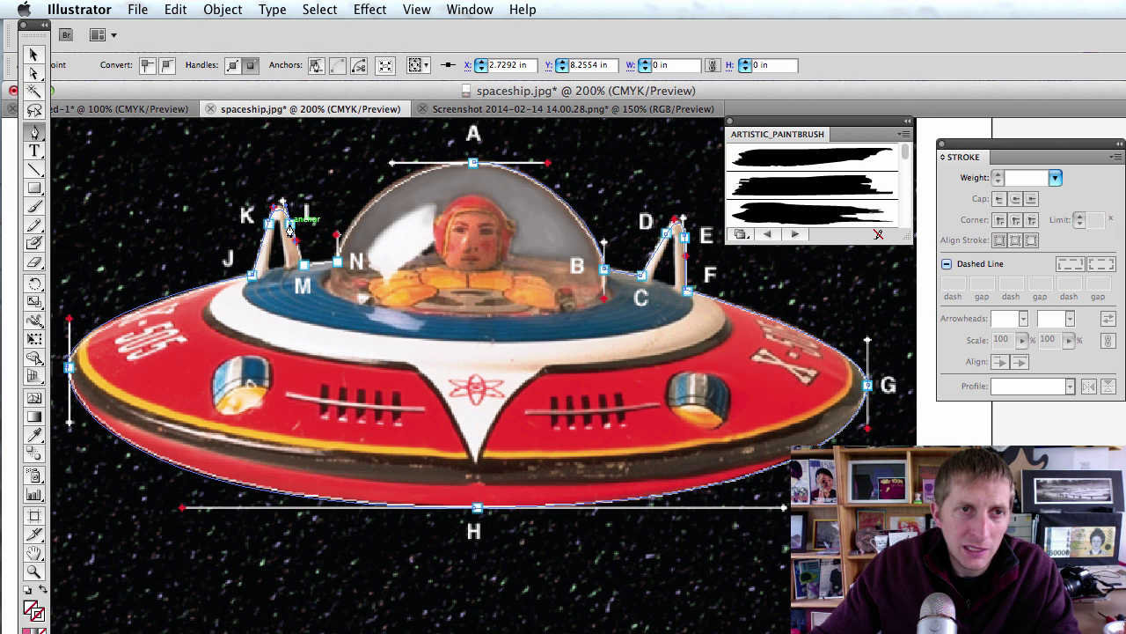
left_click_drag(290, 228, 300, 273)
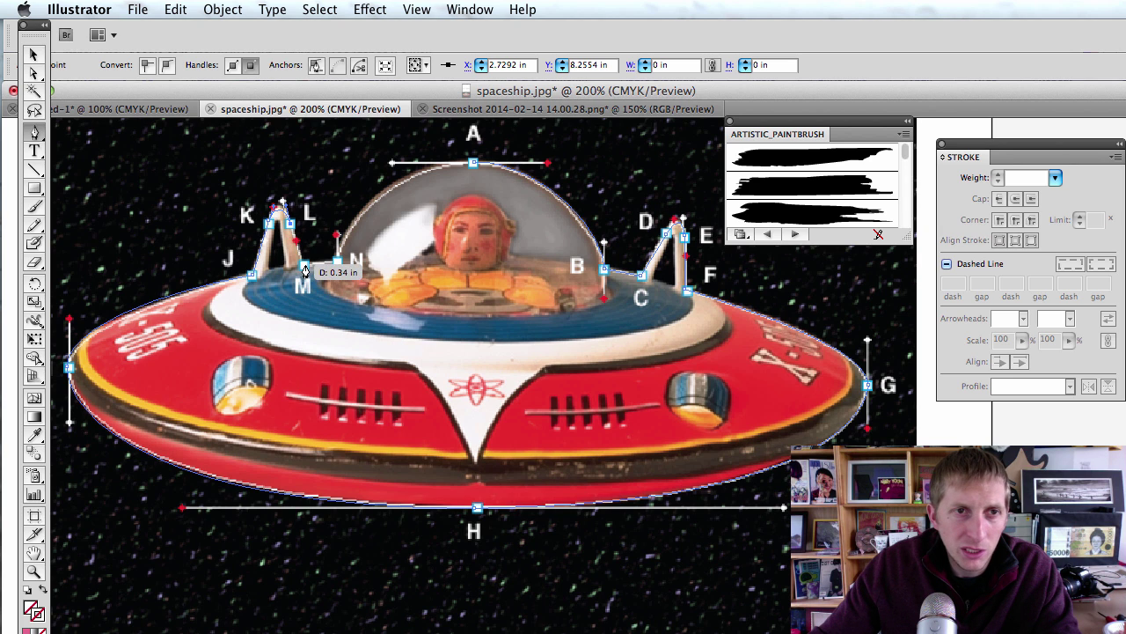
left_click(304, 265)
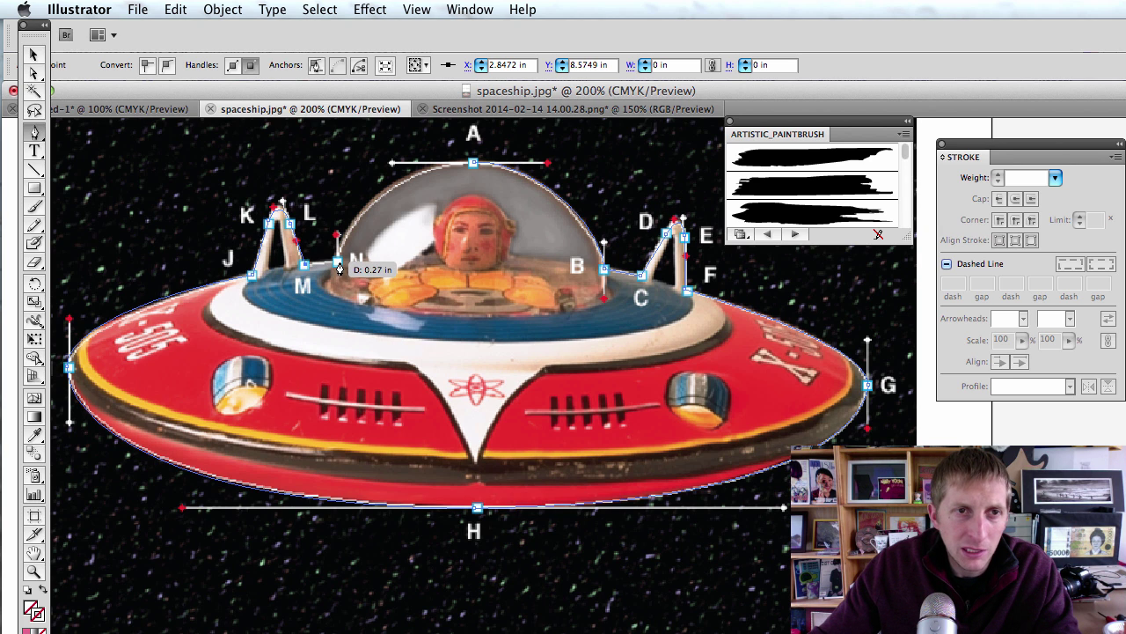
left_click_drag(340, 269, 337, 234)
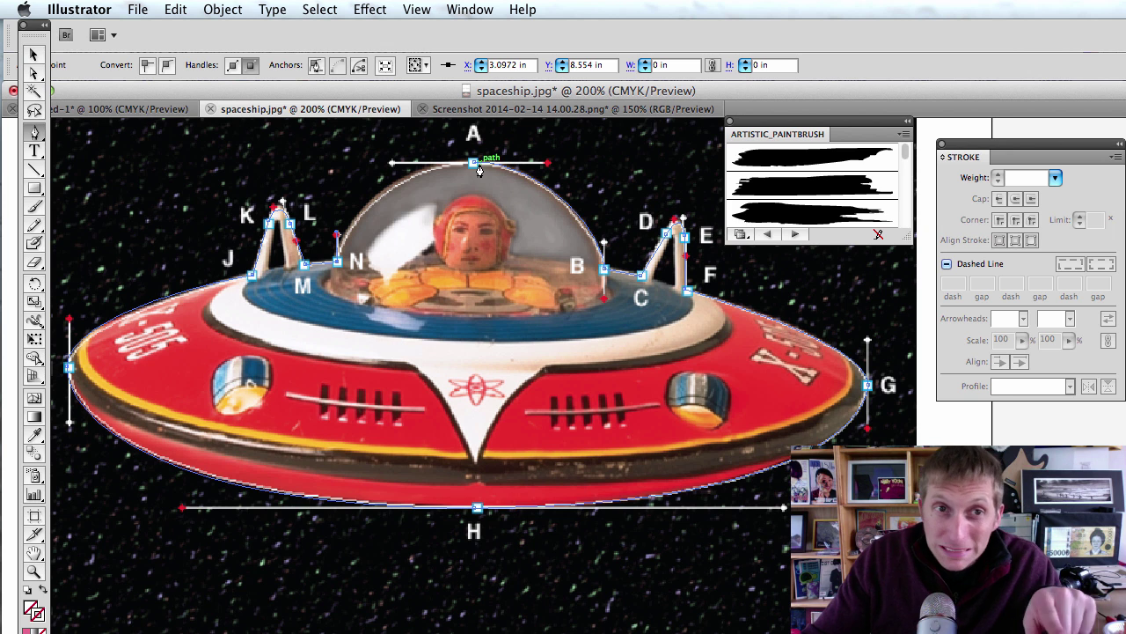
- Close the spaceship outline with a curve from N back to the starting anchor at A
scroll(476, 165, "left", 1)
scroll(476, 172, "left", 2)
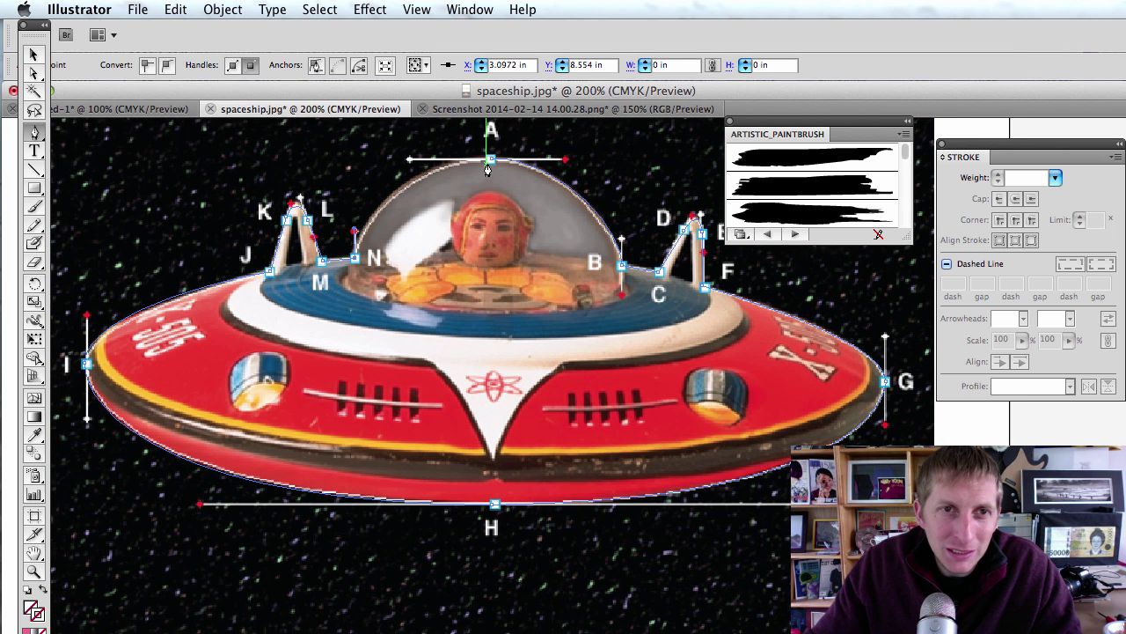
scroll(491, 169, "up", 2)
scroll(491, 169, "right", 2)
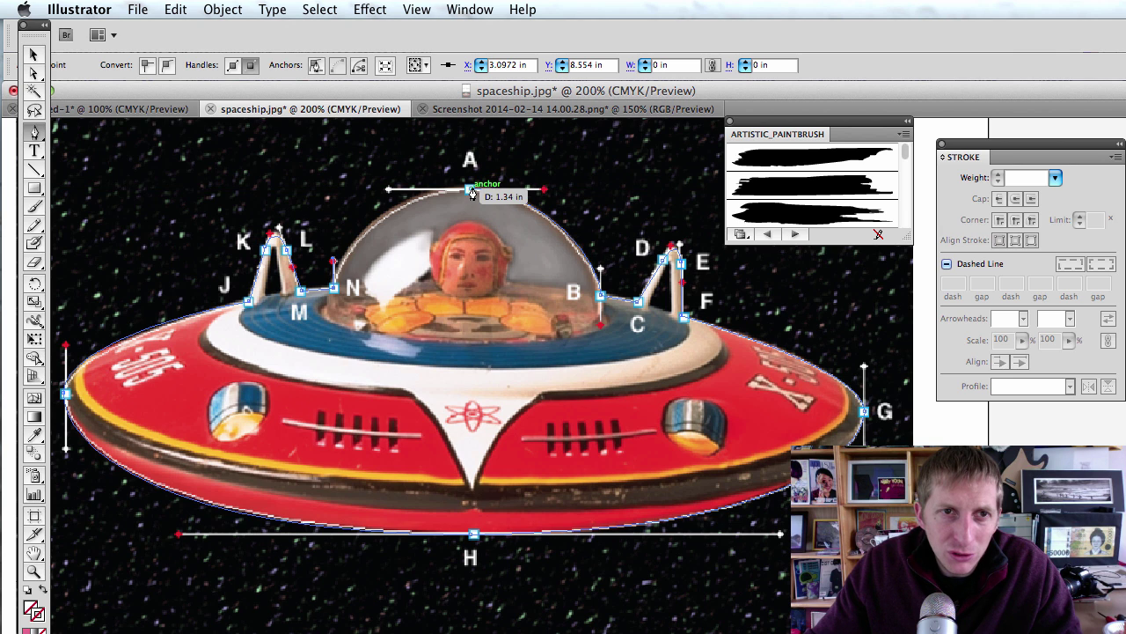
left_click_drag(472, 194, 474, 189)
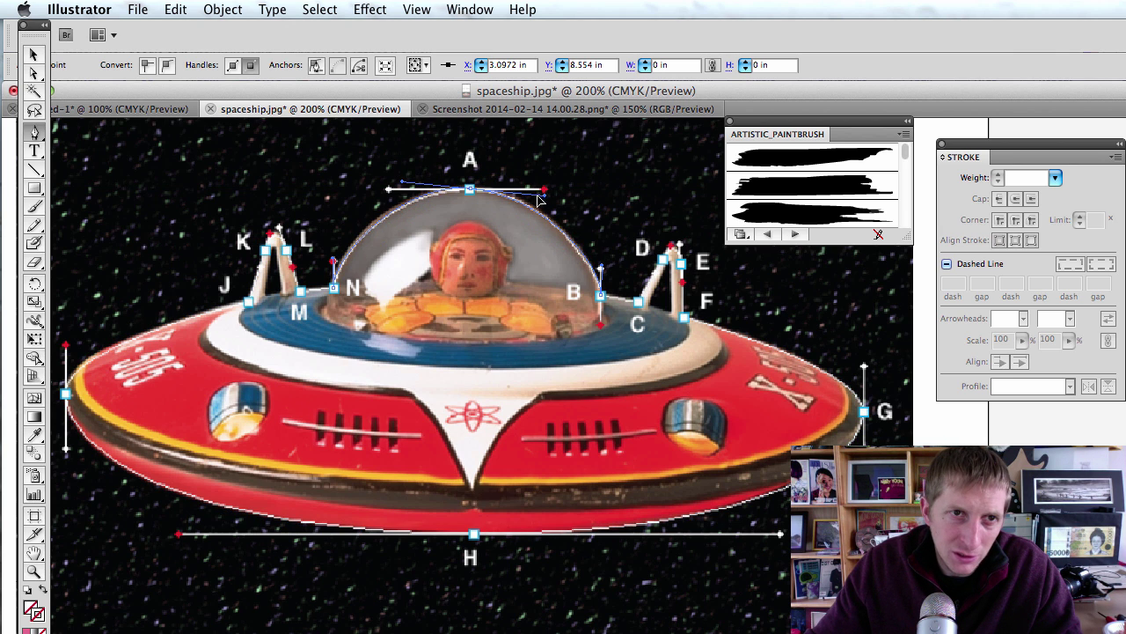
left_click_drag(541, 194, 546, 195)
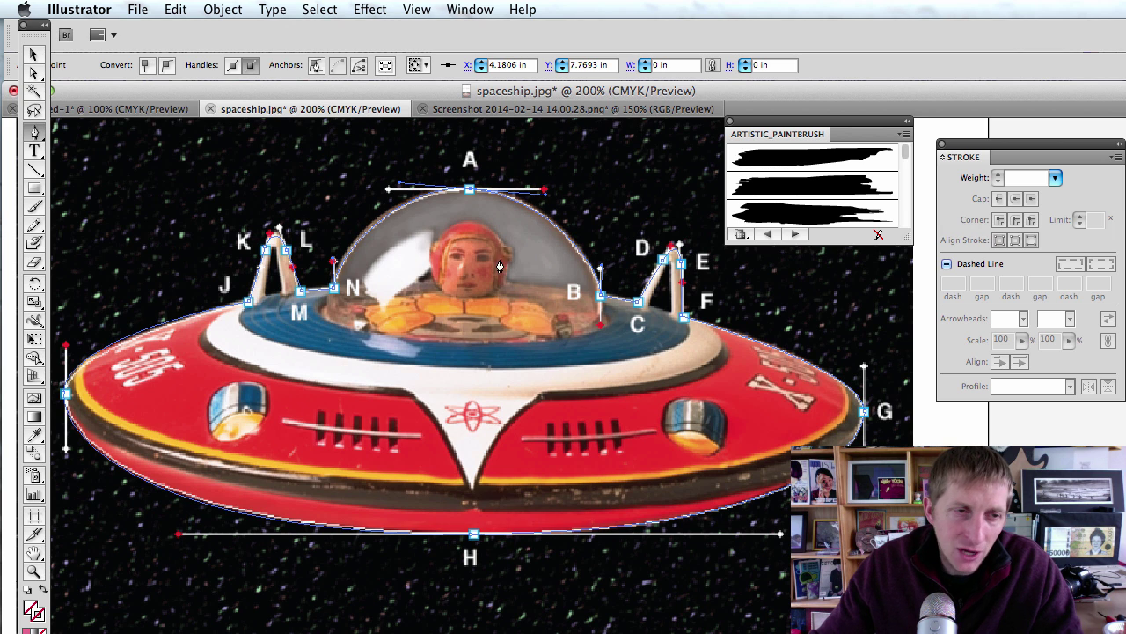
- Fill the spaceship outline with a bright green
double_click(31, 609)
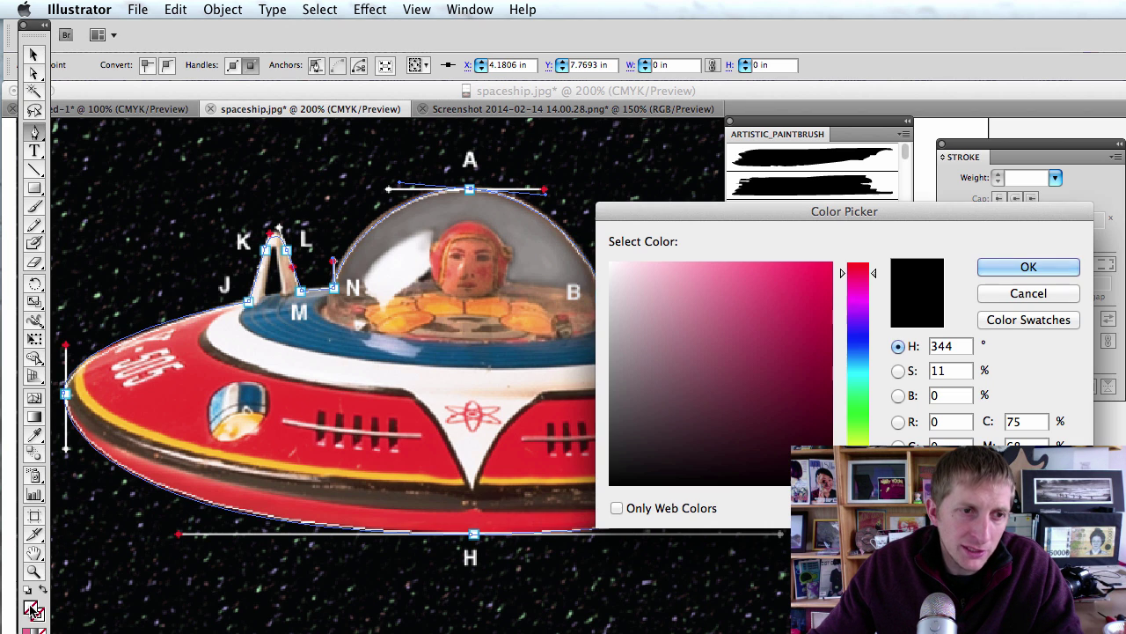
left_click(853, 419)
left_click_drag(796, 379, 809, 326)
left_click(1029, 267)
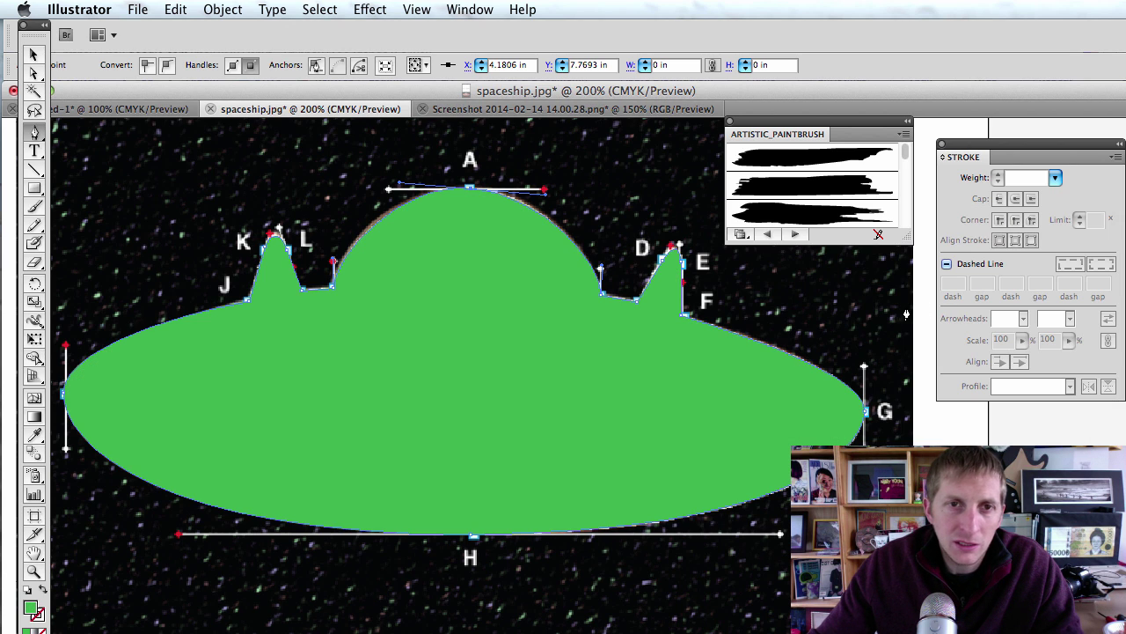
- Give the spaceship outline a dark green stroke
double_click(38, 618)
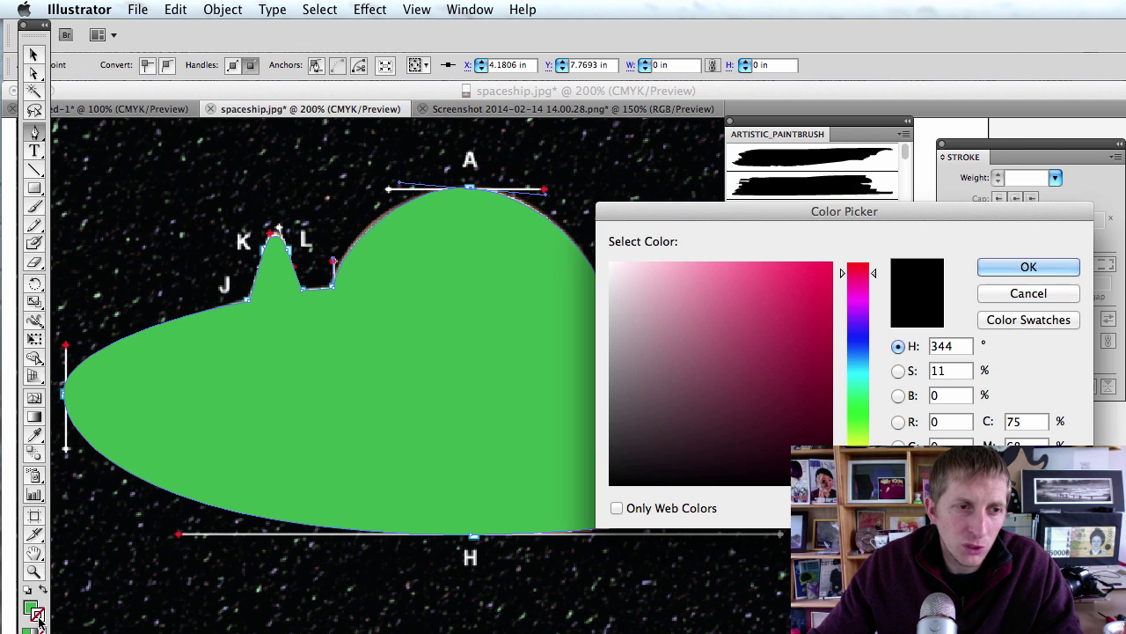
left_click(787, 345)
left_click_drag(858, 403, 830, 402)
left_click(806, 406)
left_click(993, 271)
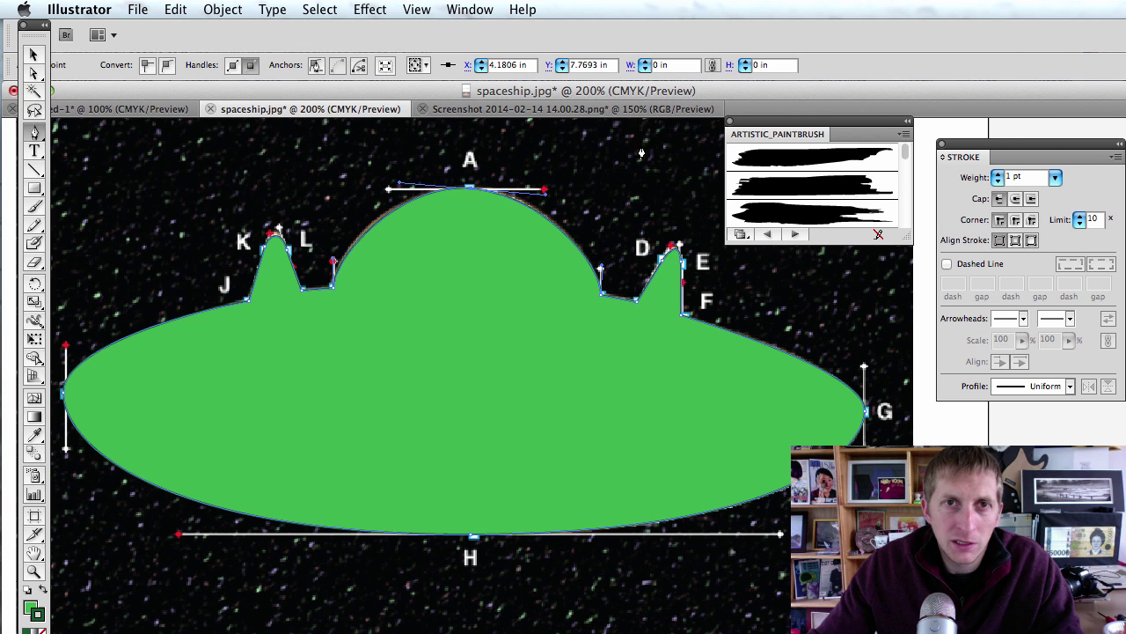
- Apply the first Artistic_Paintbrush brush to the spaceship's stroke and switch to the Selection tool
left_click(770, 156)
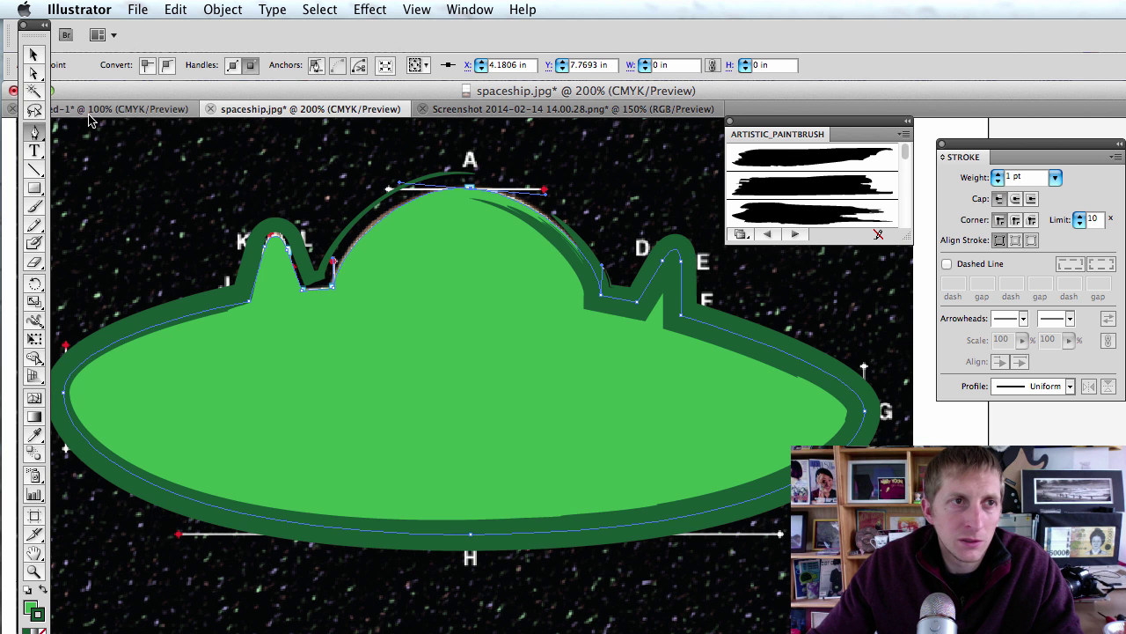
key("v")
left_click(407, 348)
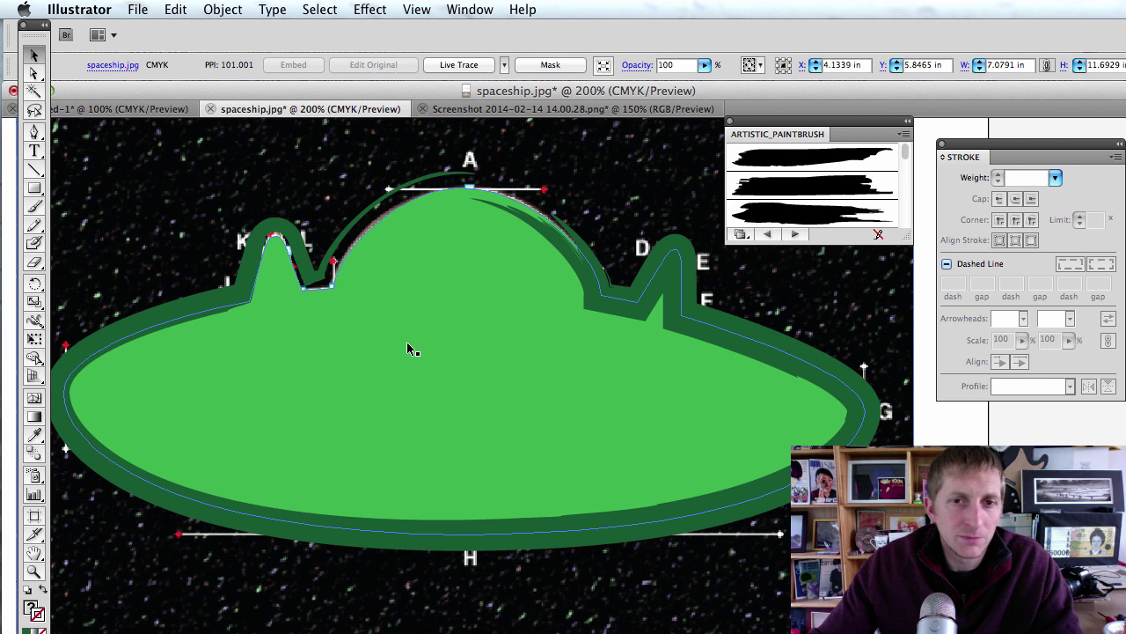
scroll(389, 383, "left", 5)
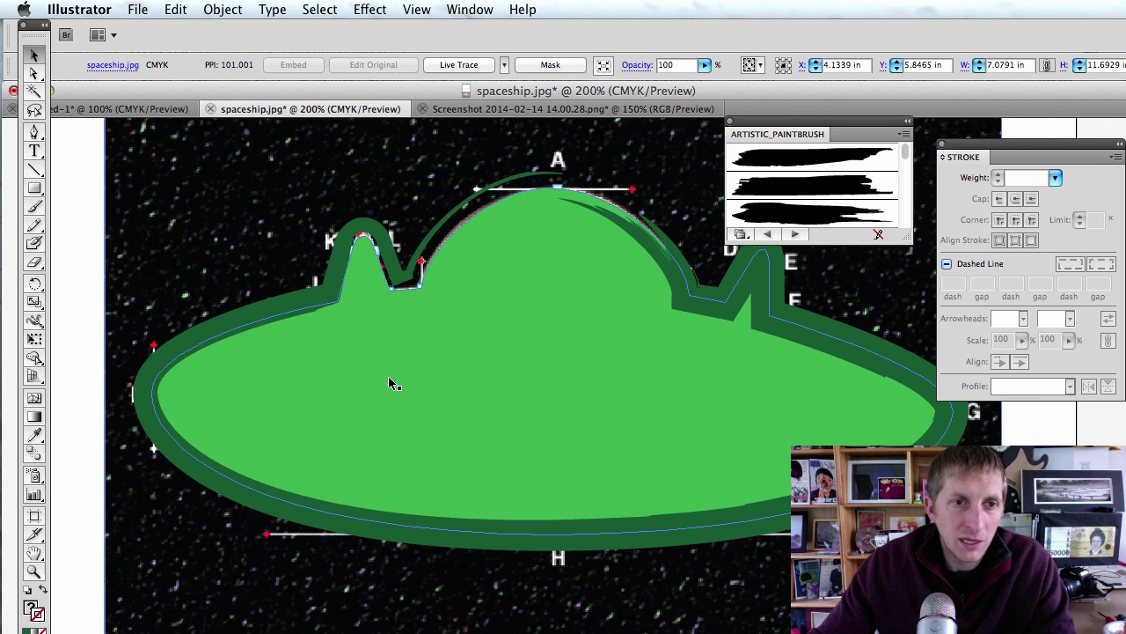
scroll(392, 385, "right", 1)
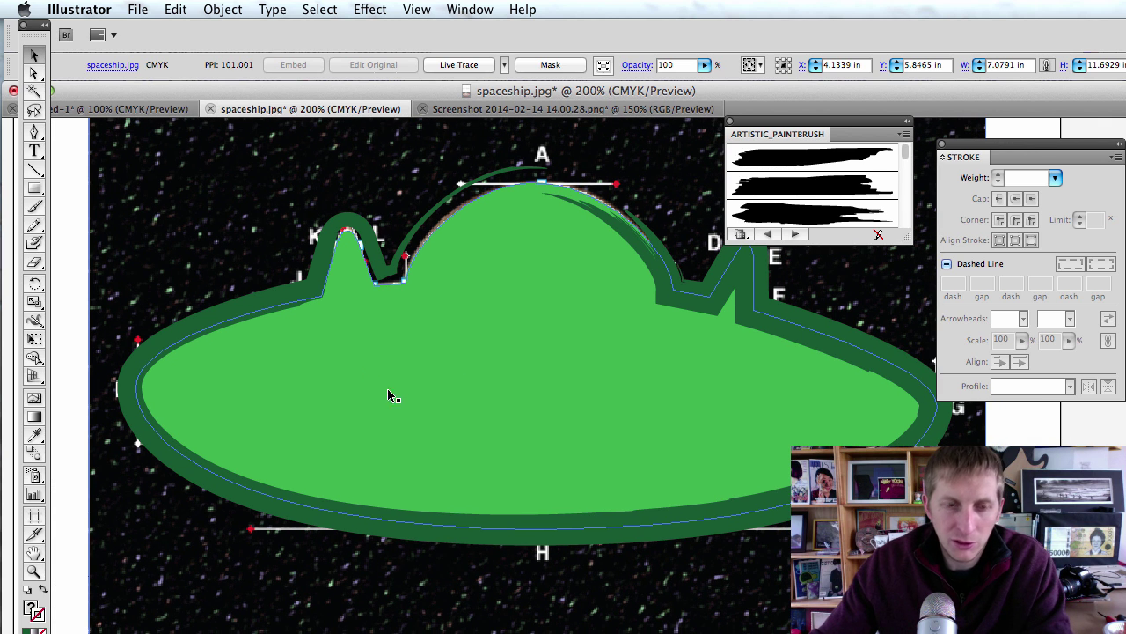
- Add the text "Created by classID" on the spaceship's body and leave it selected as an object
key("t")
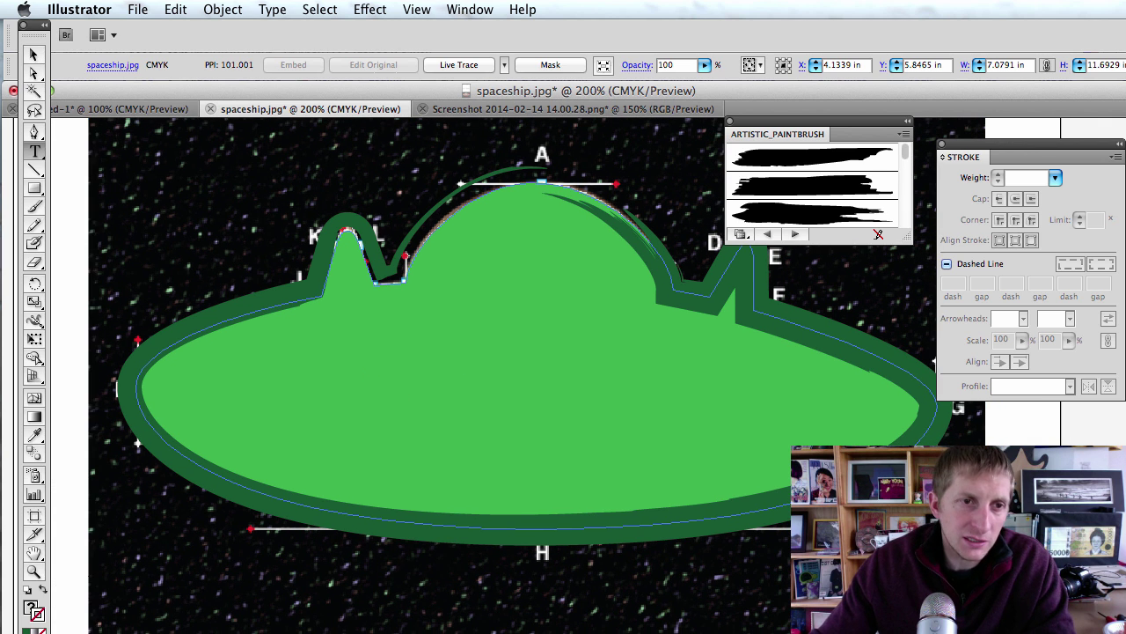
left_click(265, 398)
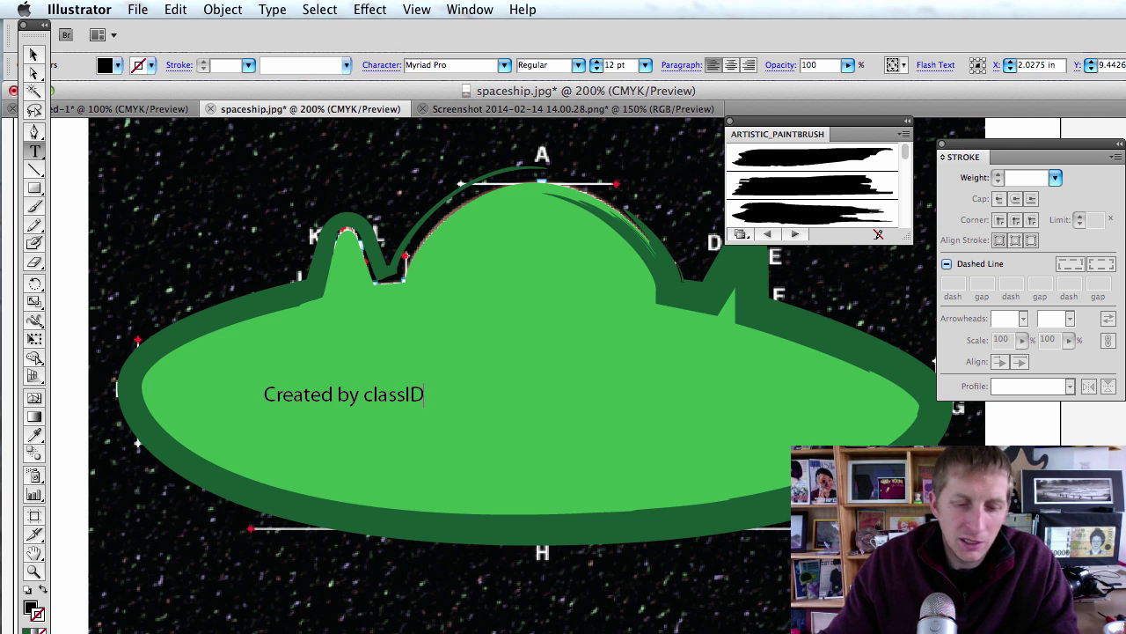
left_click(34, 54)
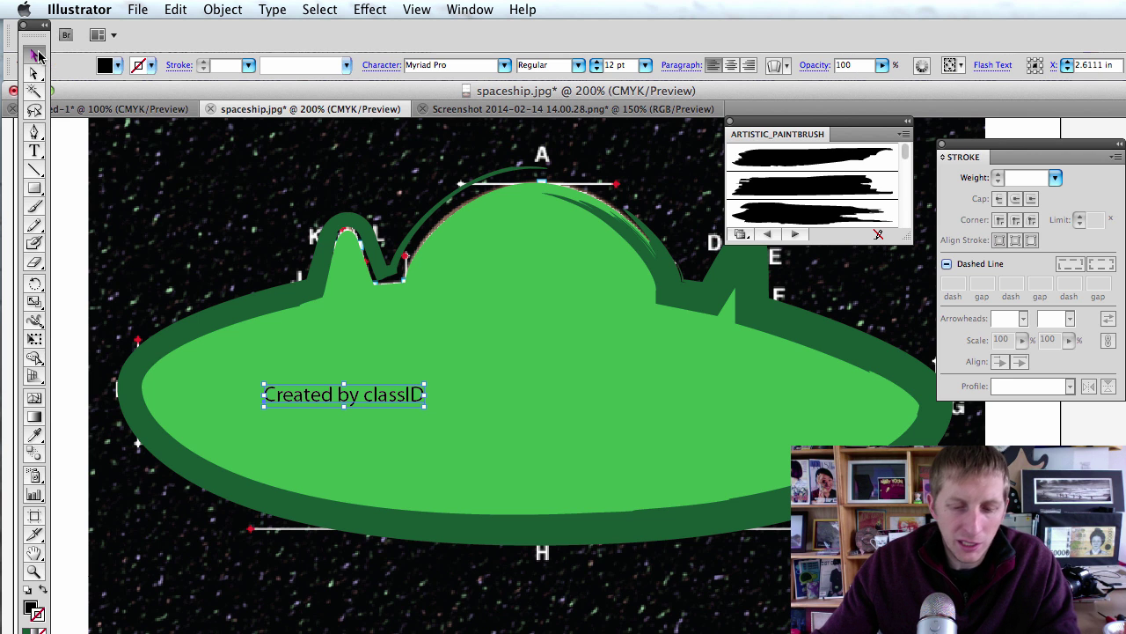
- Show the character settings and enlarge the text to about 38 pt, centred across the spaceship's body
key("super+t")
left_click_drag(428, 394, 660, 413)
left_click_drag(734, 380, 771, 365)
left_click_drag(670, 422, 671, 421)
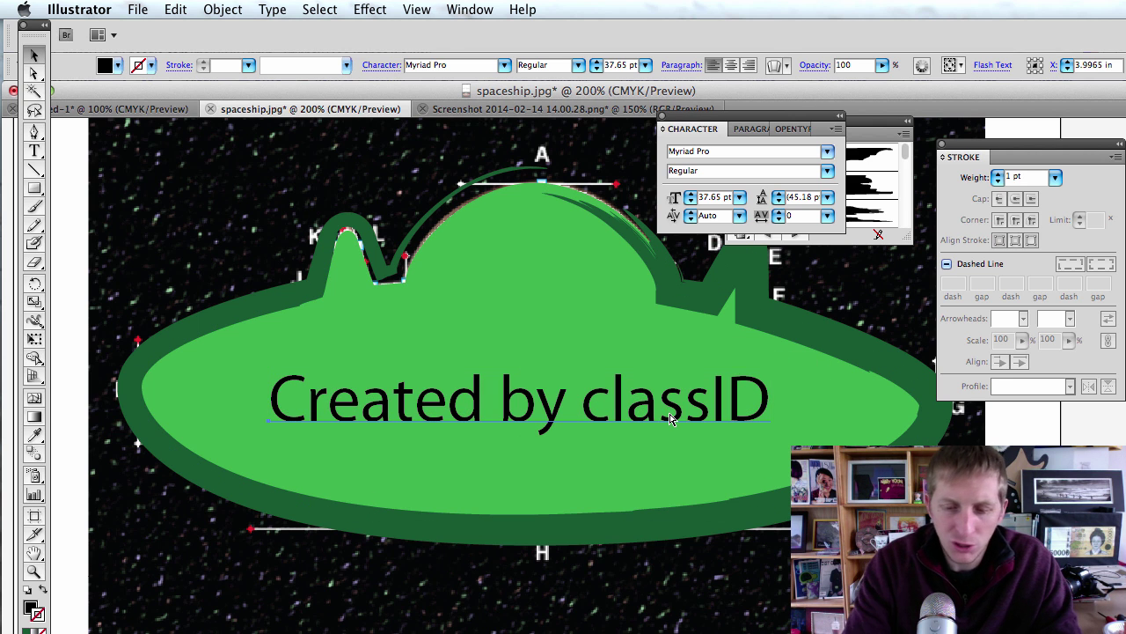
- Convert the "Created by classID" text to outlines and select the spaceship shape
key("super+shift+o")
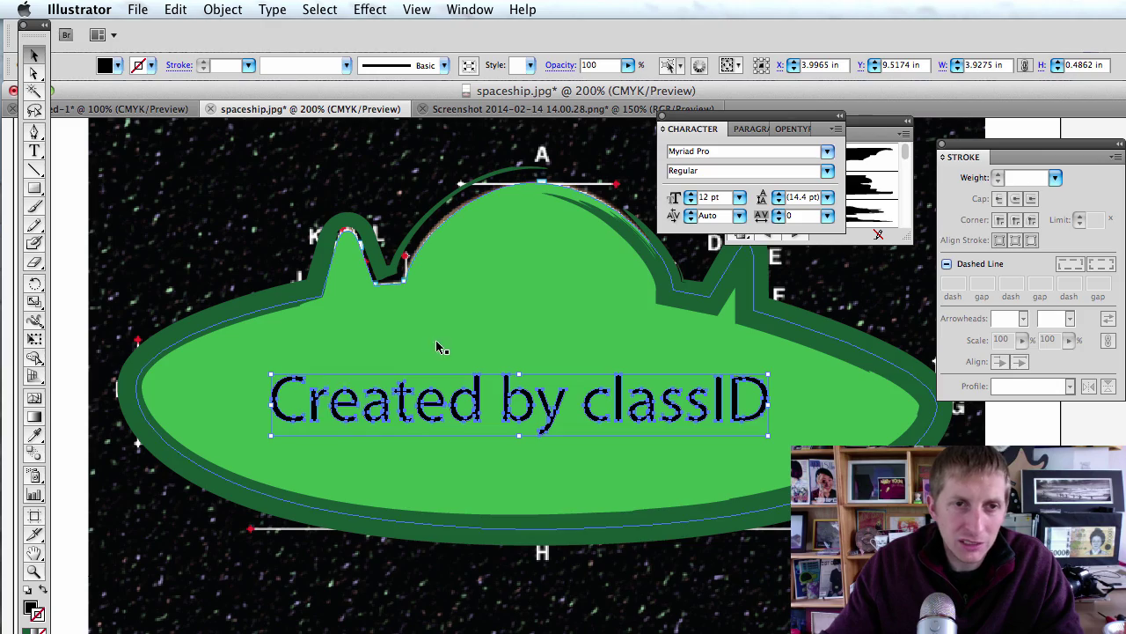
left_click(700, 451)
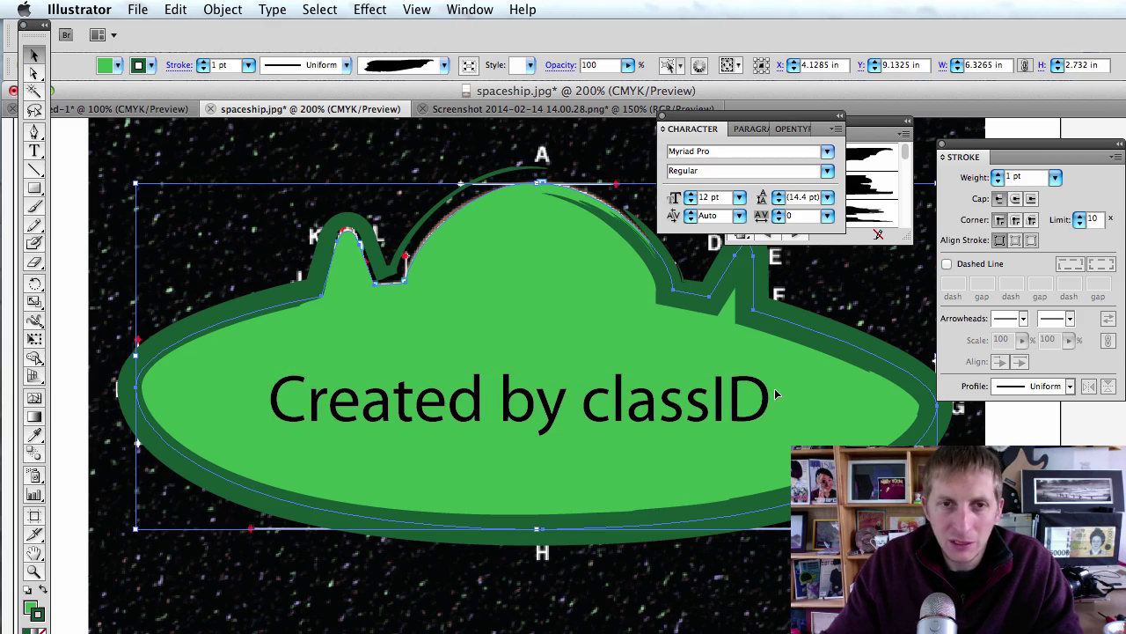